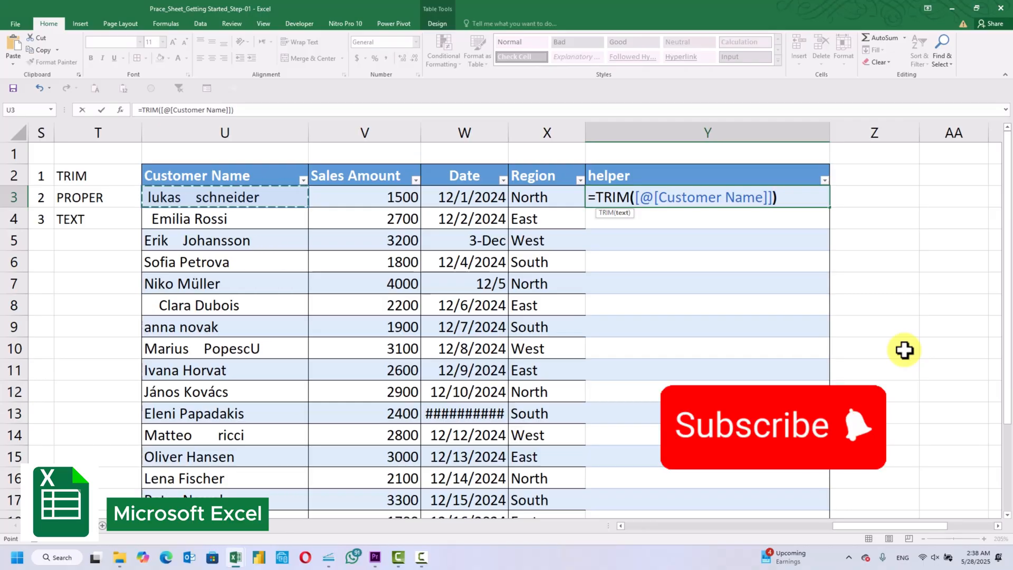
Complete the formula =TRIM([@[Customer Name]]) in Y3 to fill the helper column with space-trimmed names
type(")")
key("Return")
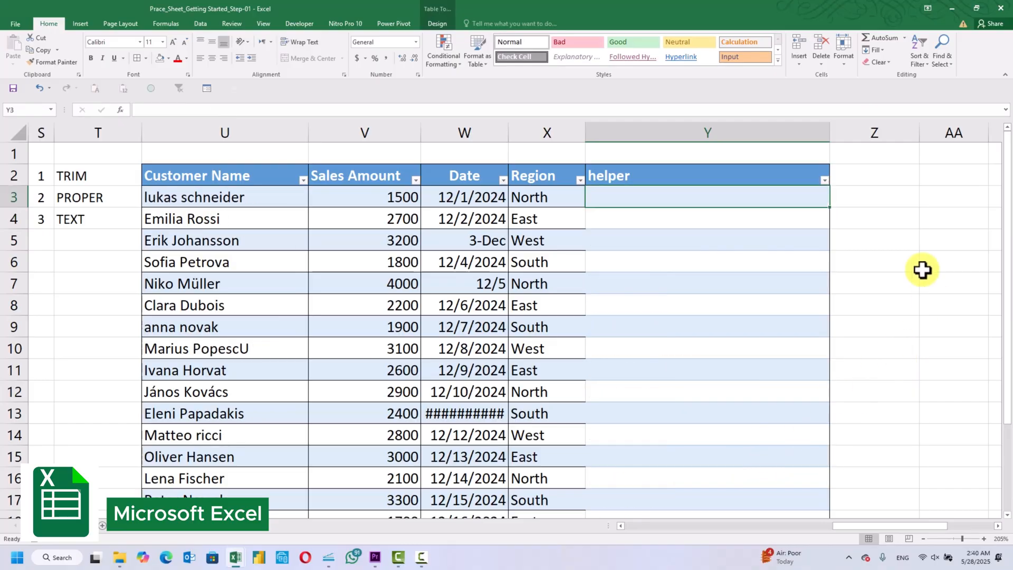
Fill the helper column with proper-case names by entering =PROPER([@[Customer Name]]) in Y3
type("=")
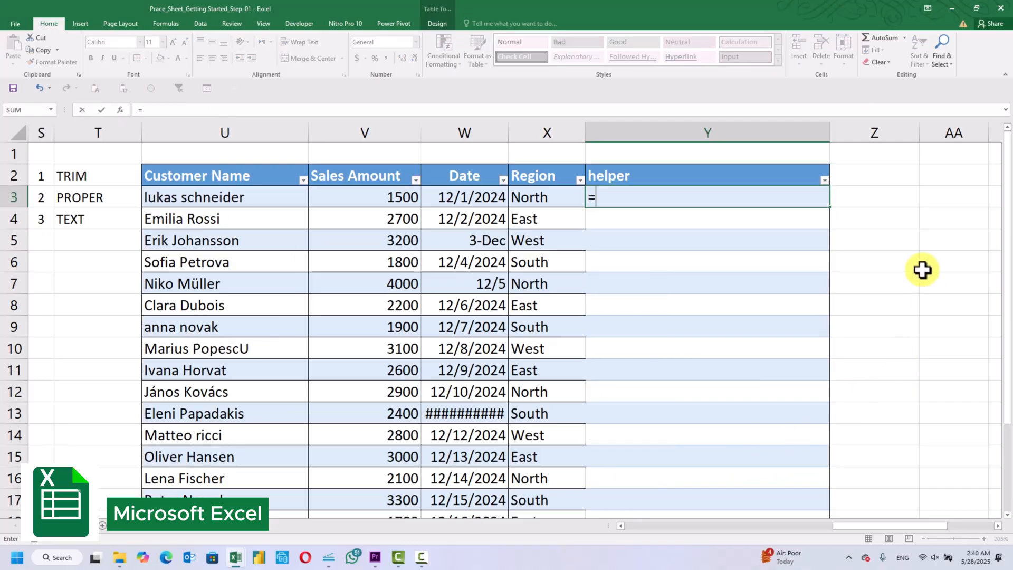
type("PRO")
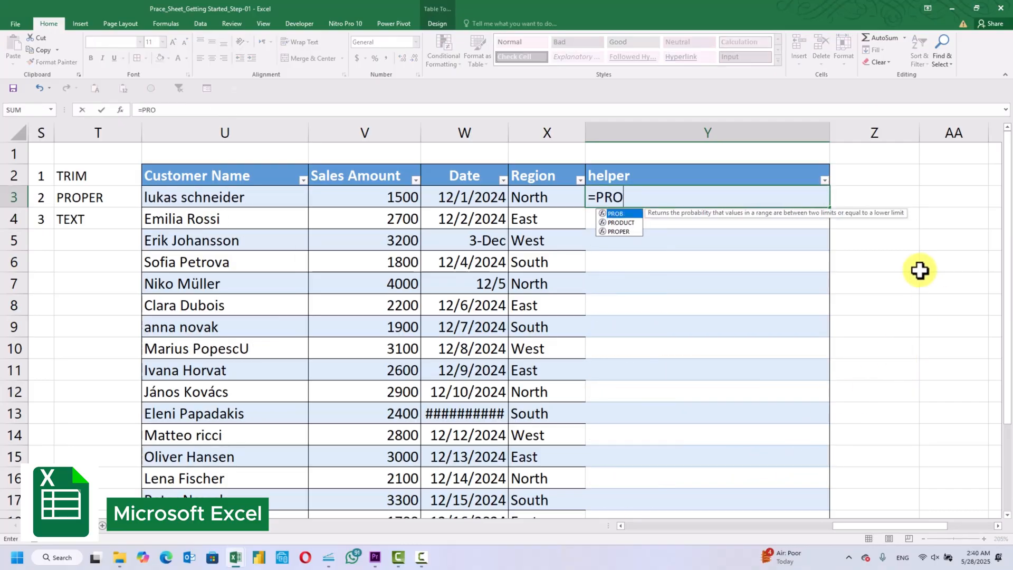
double_click(619, 231)
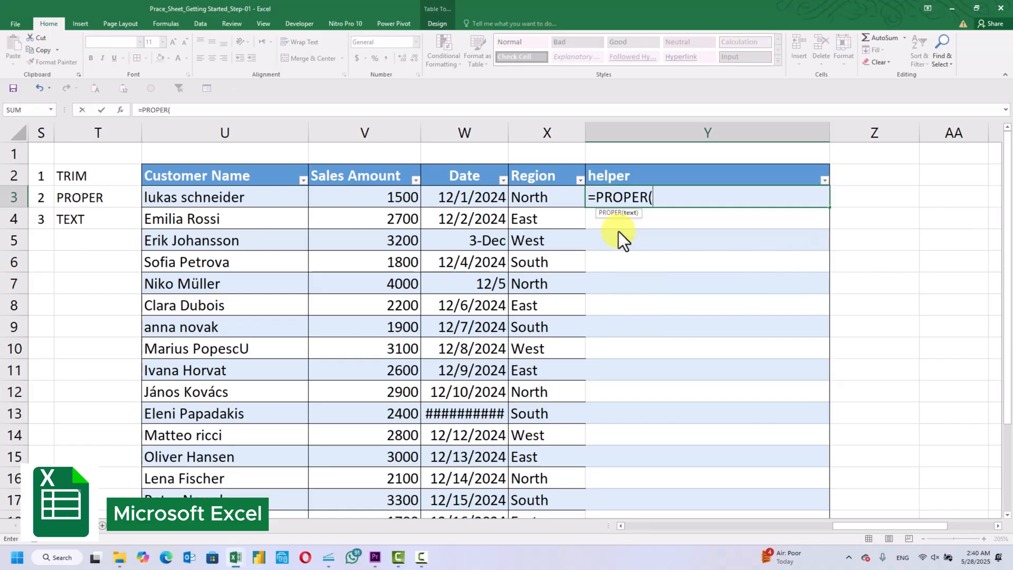
left_click(258, 199)
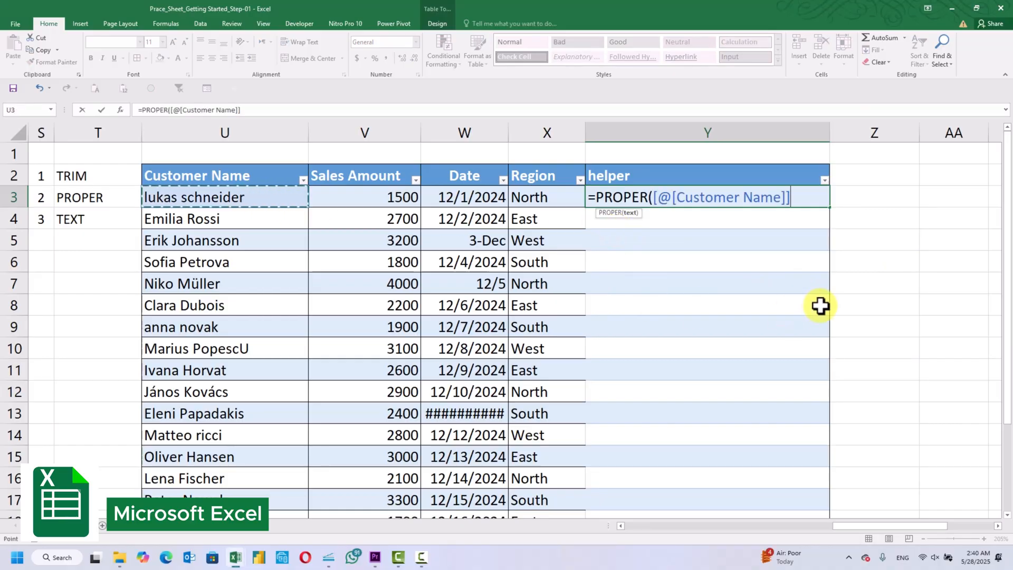
type(")")
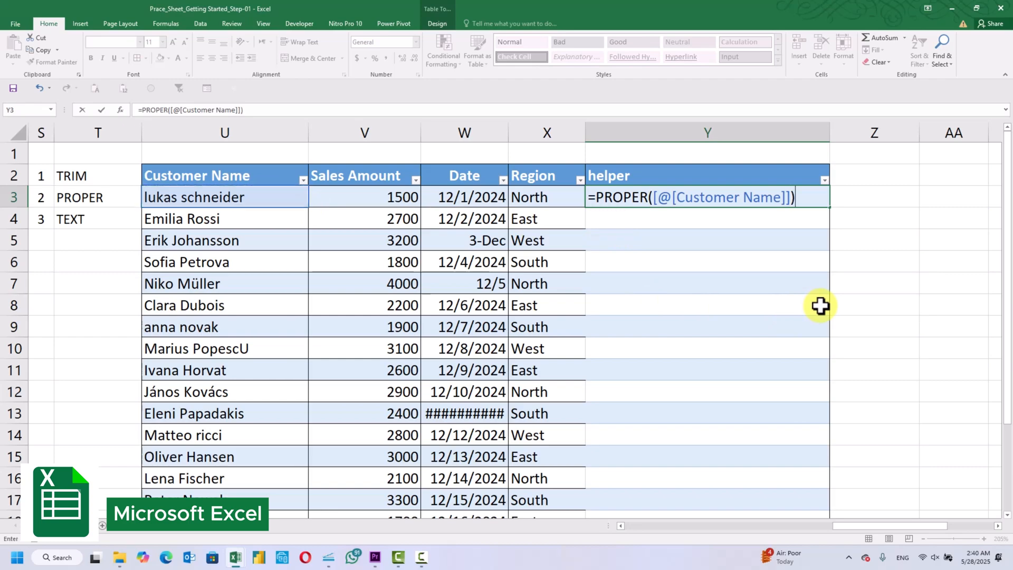
key("Return")
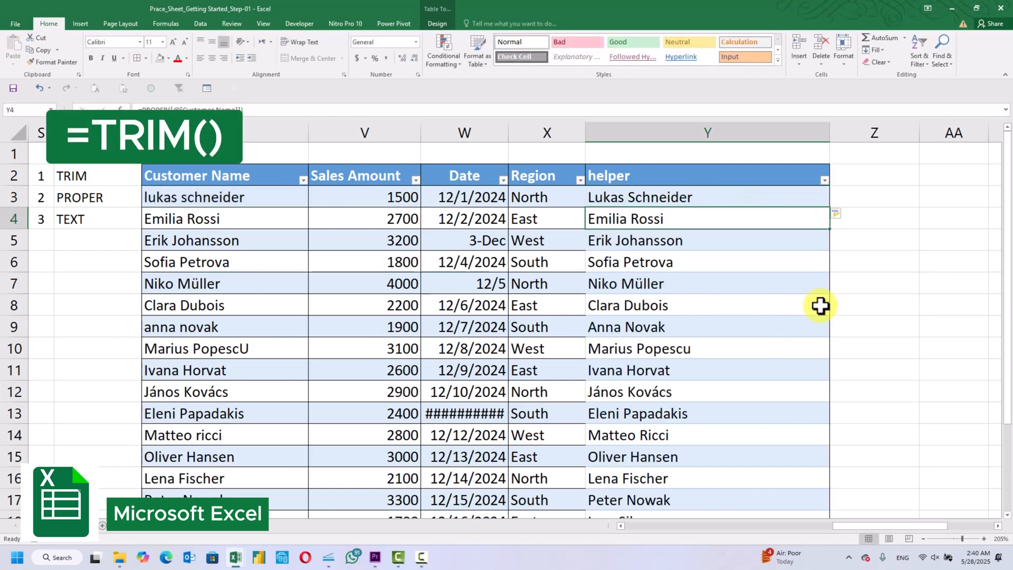
Examine the helper column's names for correct spacing and capitalization down the table
left_click(913, 255)
left_click(803, 217)
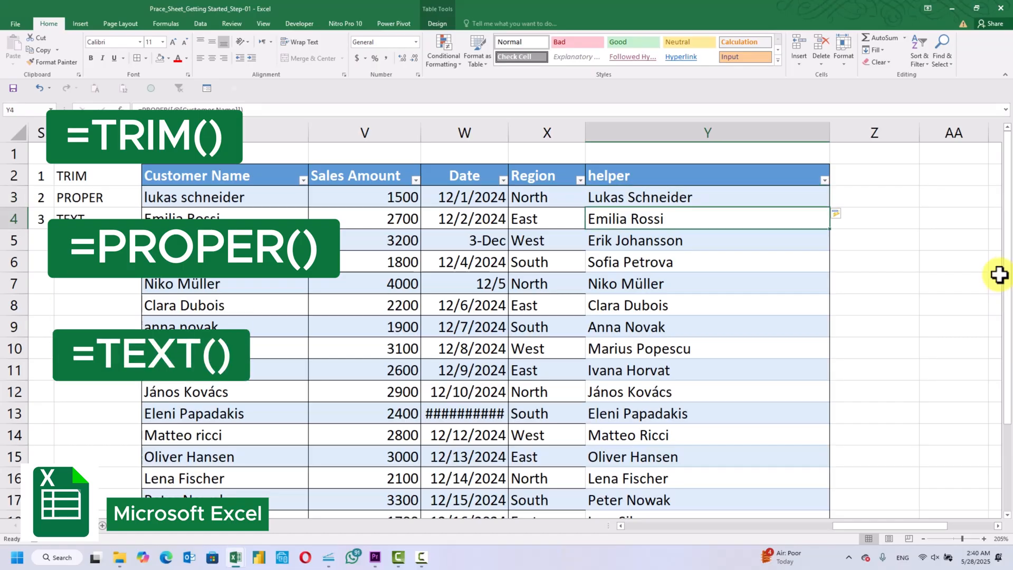
key("Down")
key("Down")
key("Down")
key("Down")
key("Down")
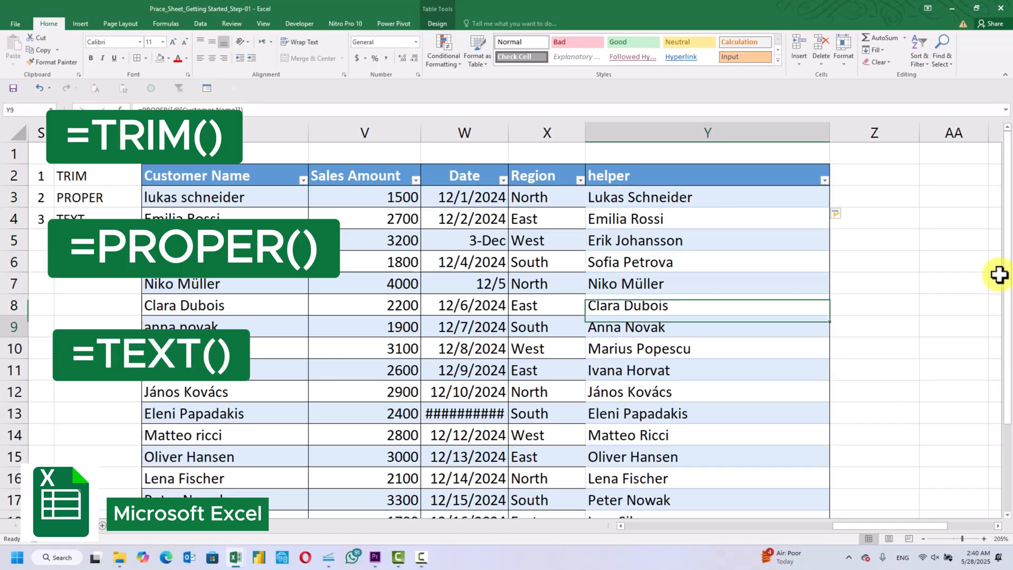
scroll(999, 275, "down", 2)
scroll(999, 274, "up", 2)
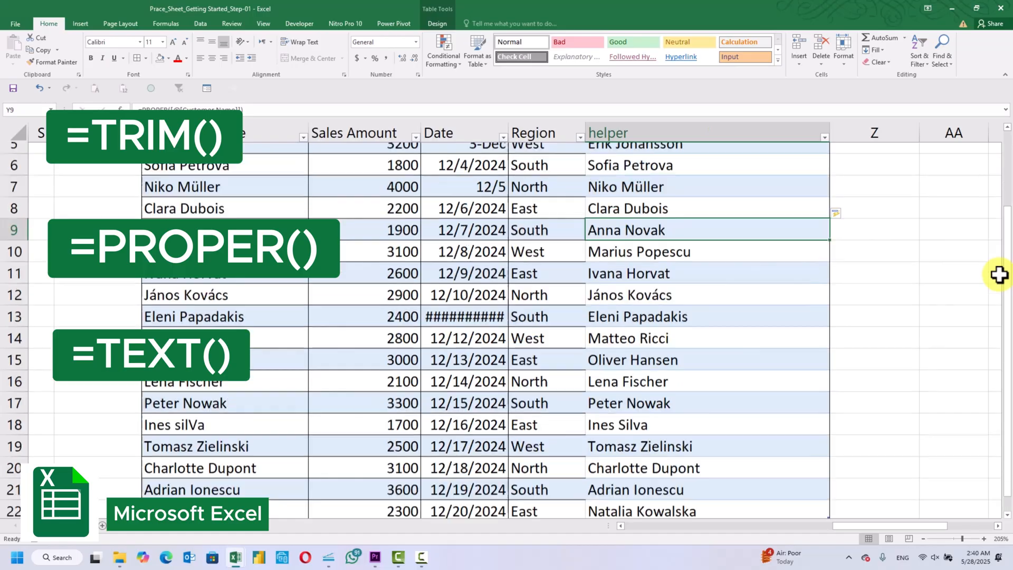
Copy all the proper-case names in the helper column, from Y3 through Y22
left_click(752, 195)
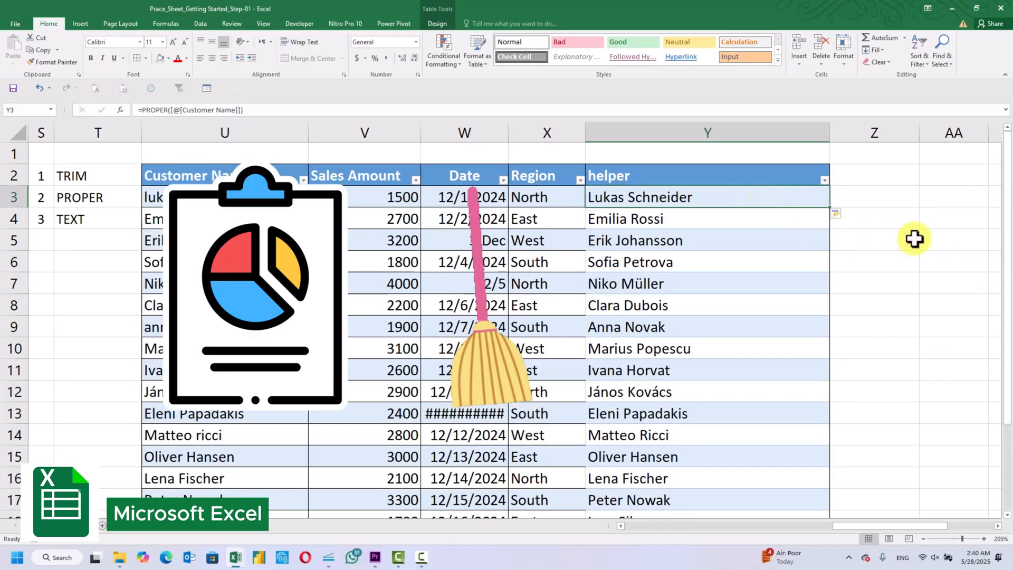
key("shift+Down")
key("shift+Down")
key("shift+Down")
key("shift+Down")
key("shift+Down")
key("shift+Down")
key("shift+Down")
key("shift+Down")
key("shift+Down")
key("shift+Down")
key("shift+Down")
key("shift+Down")
key("shift+Down")
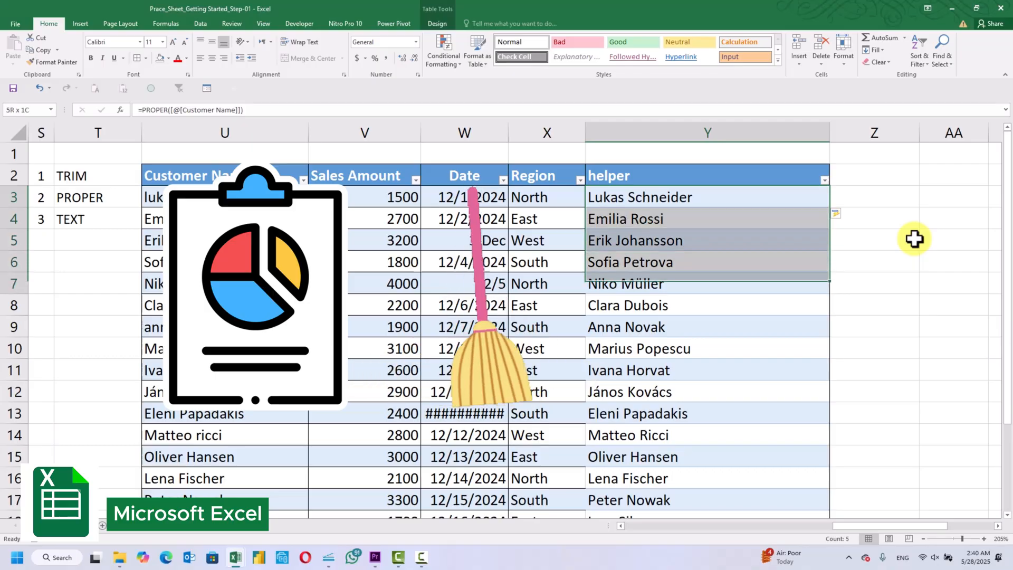
key("shift+Down")
key("shift+Down")
key("shift+Down")
key("shift+Down")
key("shift+Down")
key("shift+Down")
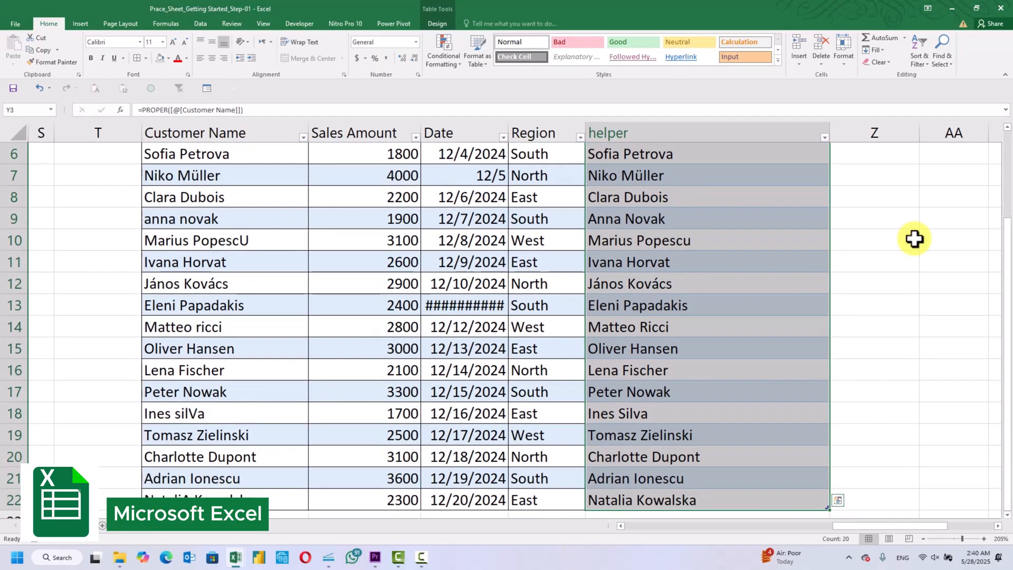
key("ctrl+c")
scroll(914, 239, "up", 2)
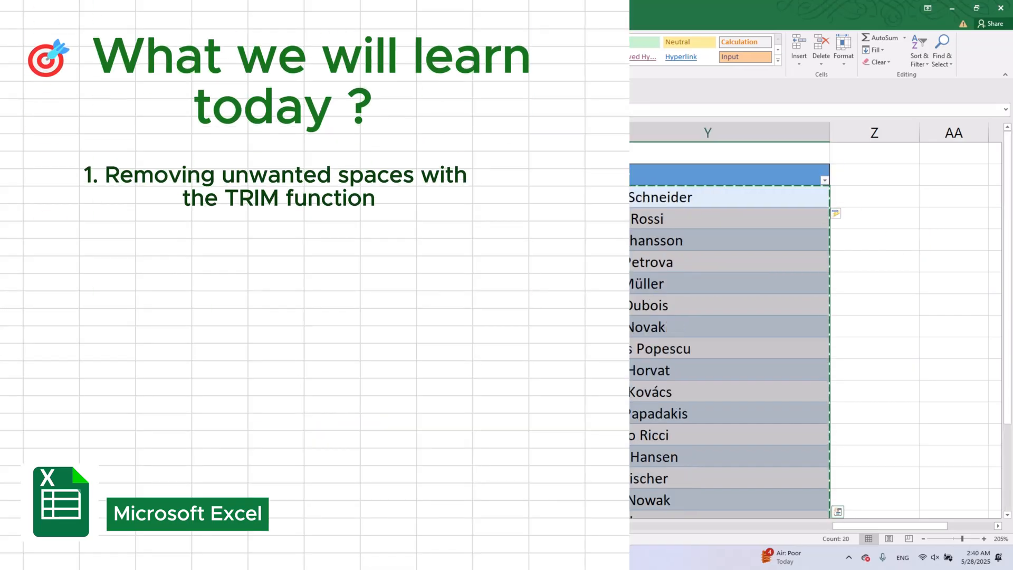
Use Paste Special to replace the Customer Name entries with the copied names, and clear the copy selection
left_click(470, 197)
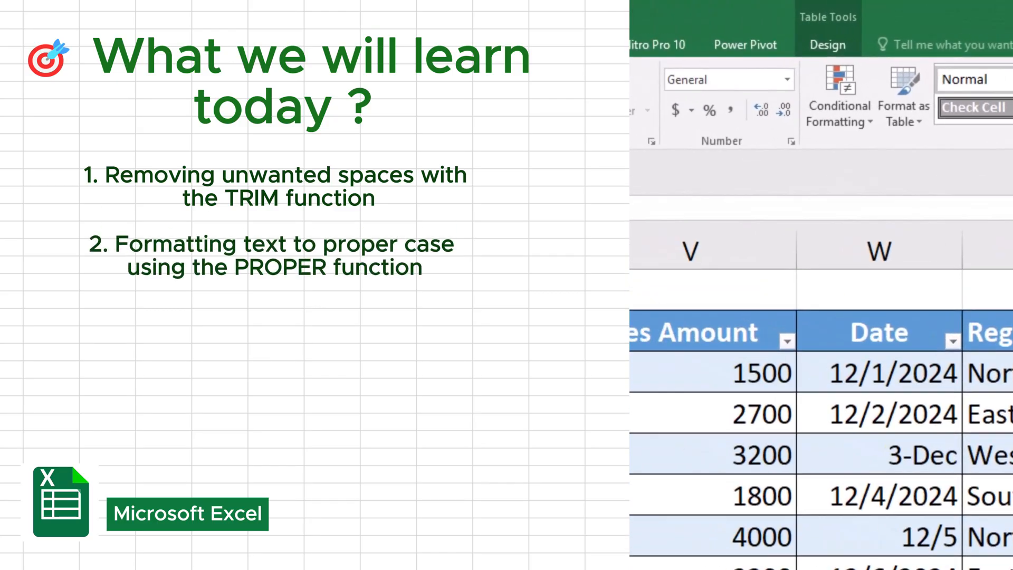
key("ctrl+alt+v")
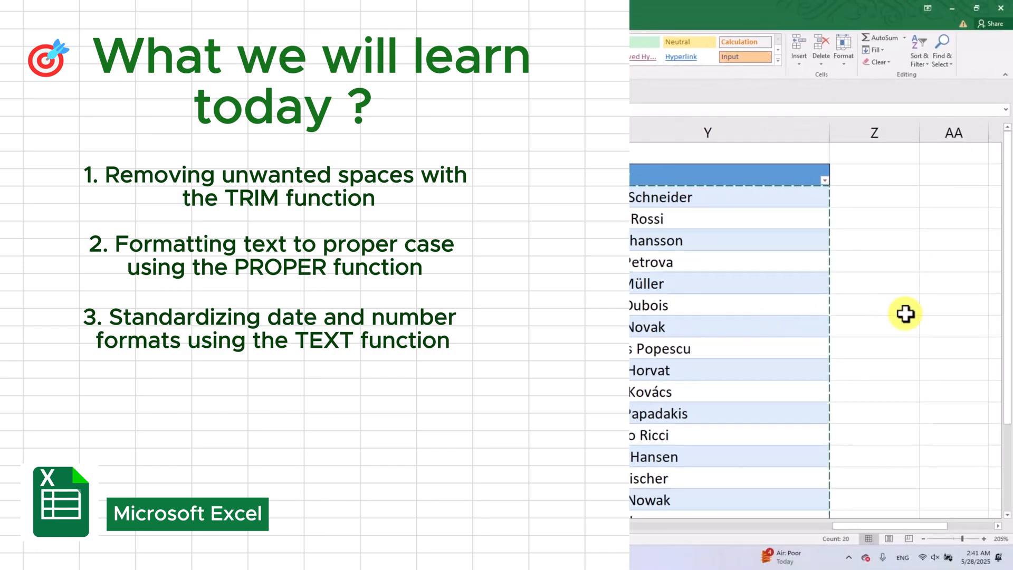
left_click(905, 312)
key("Escape")
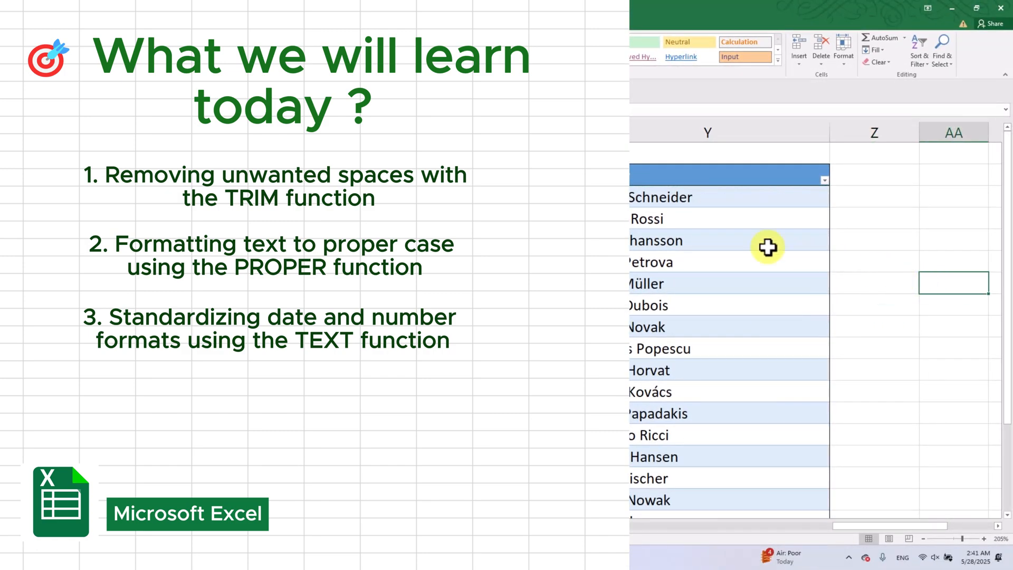
Build a TEXT formula in helper cell Y3 that references [@[Sales Amount]] and starts the format text with "$#,##
left_click(724, 222)
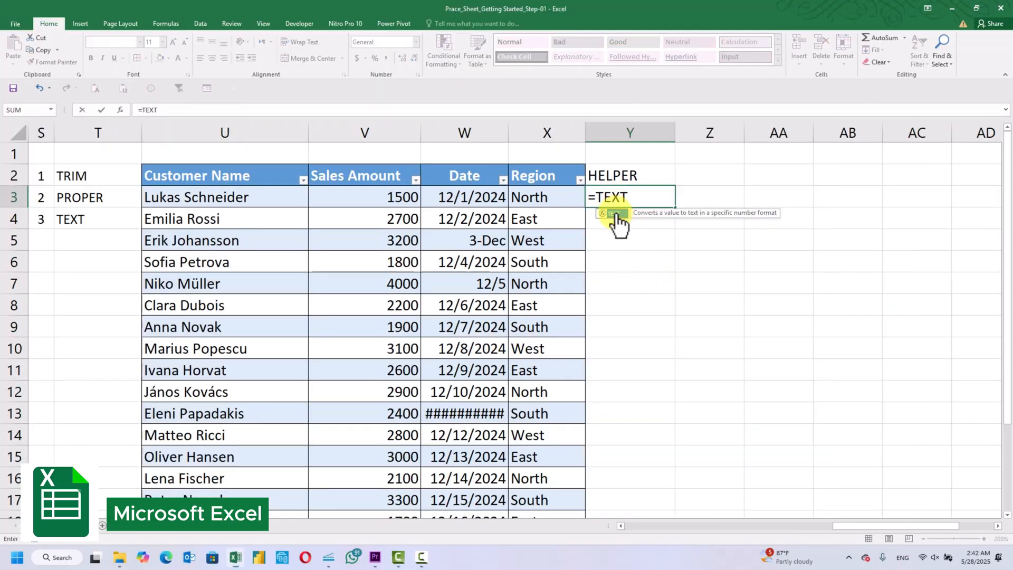
double_click(615, 214)
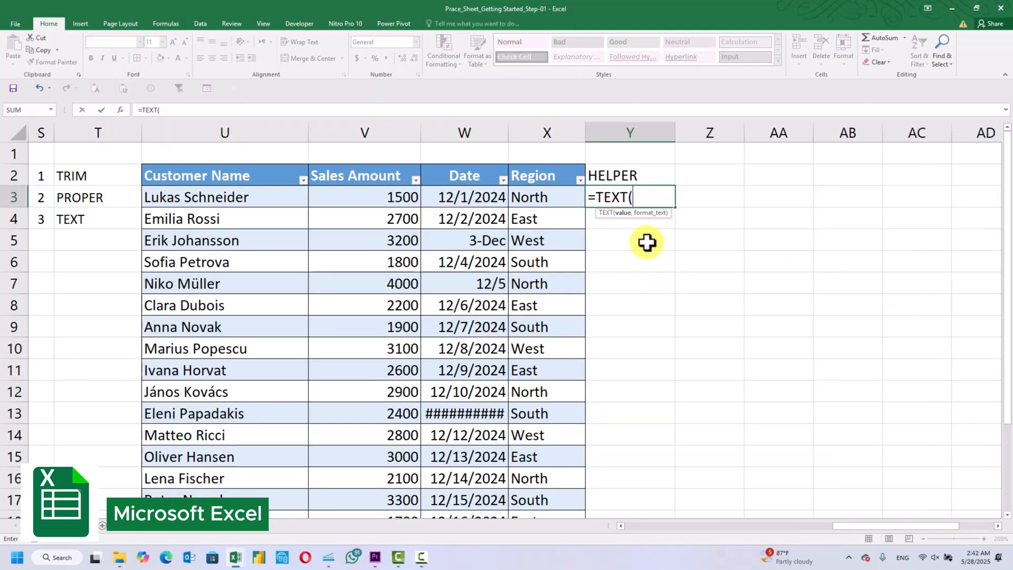
left_click(378, 190)
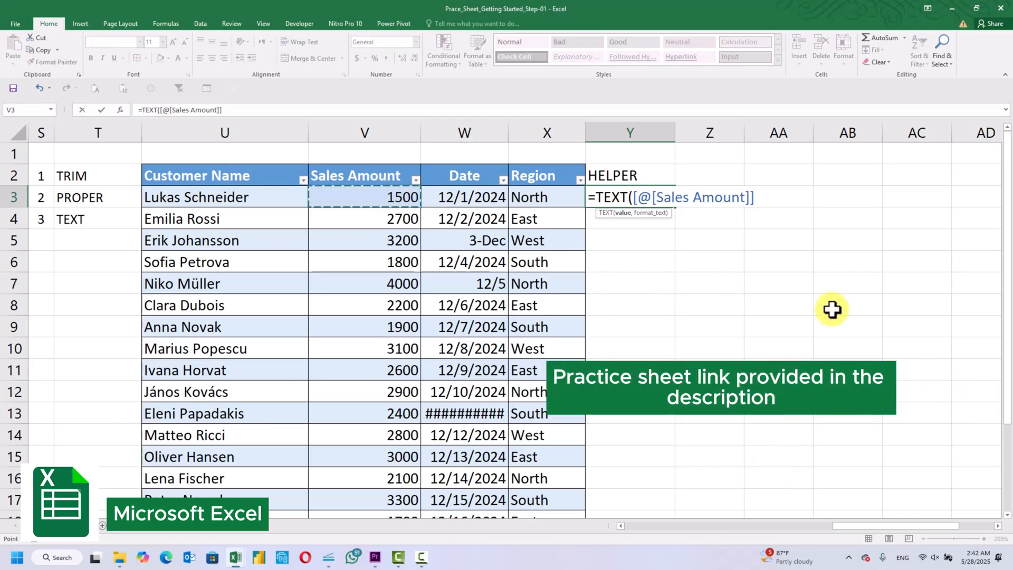
type(",")
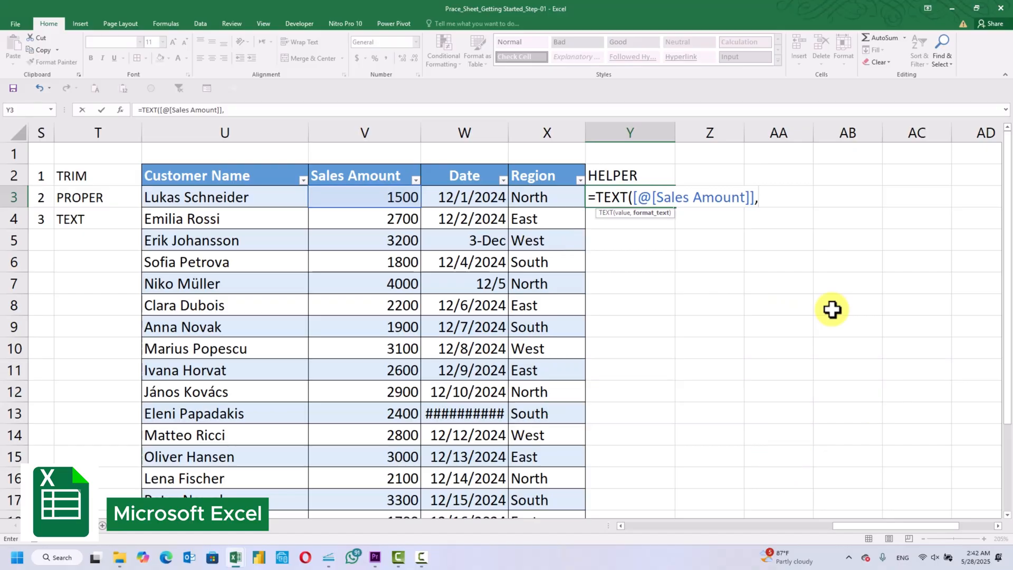
type("\"")
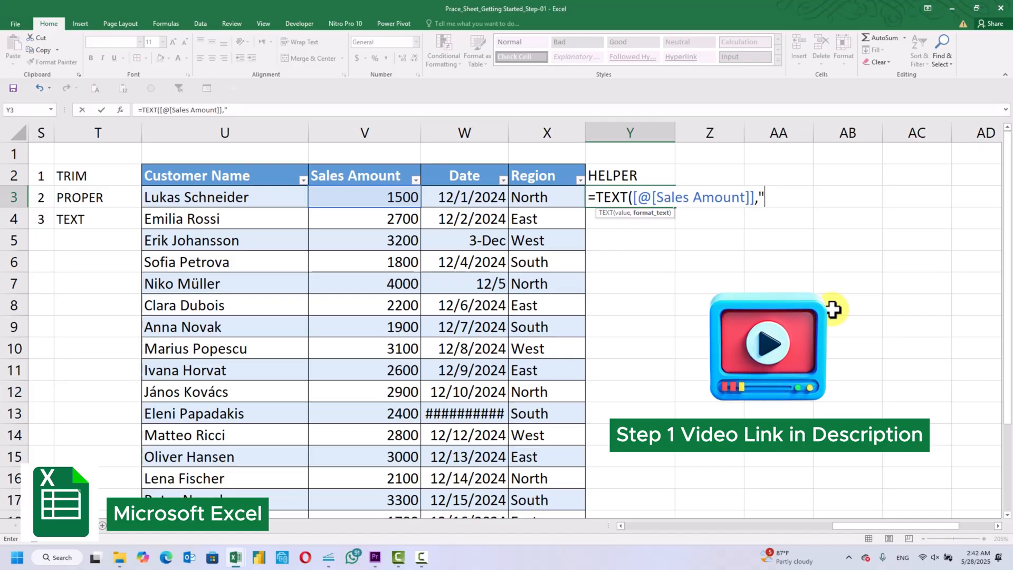
type("$")
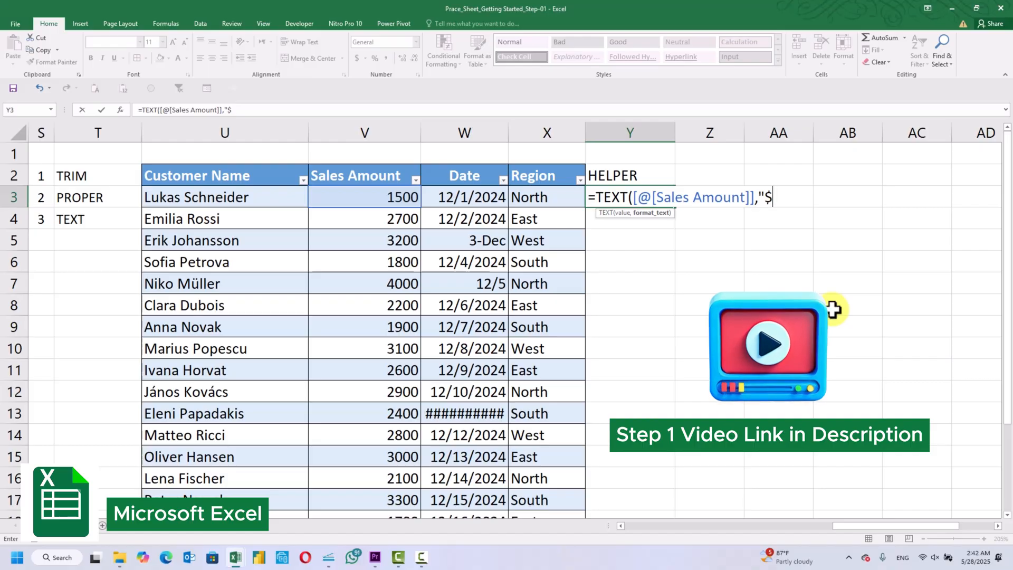
type("#")
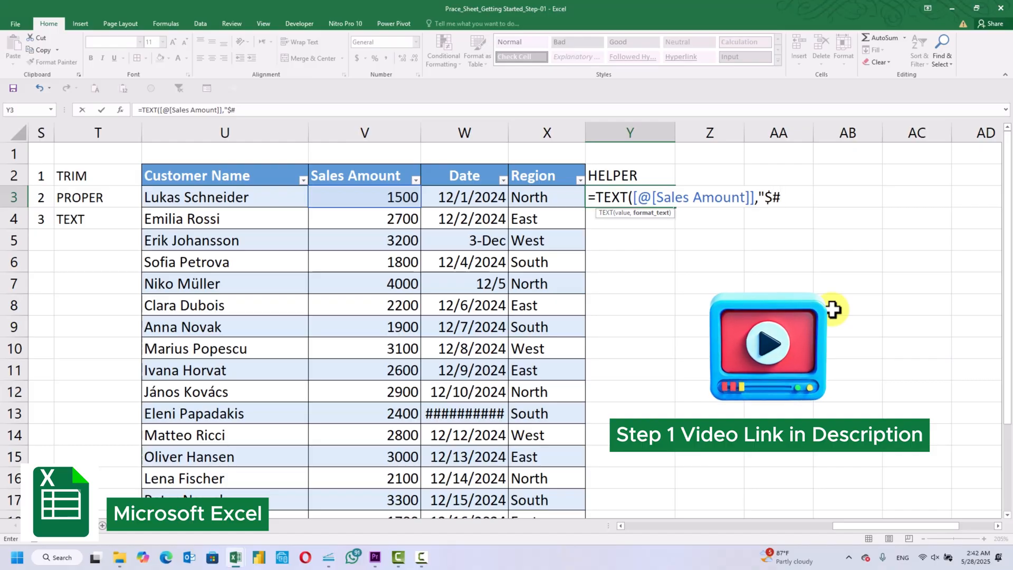
type(",")
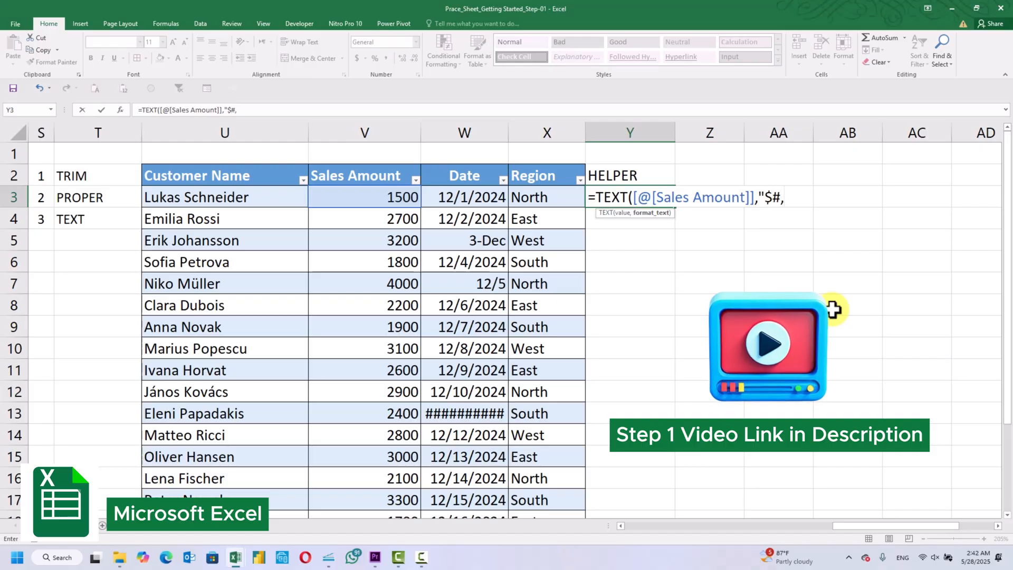
type("##")
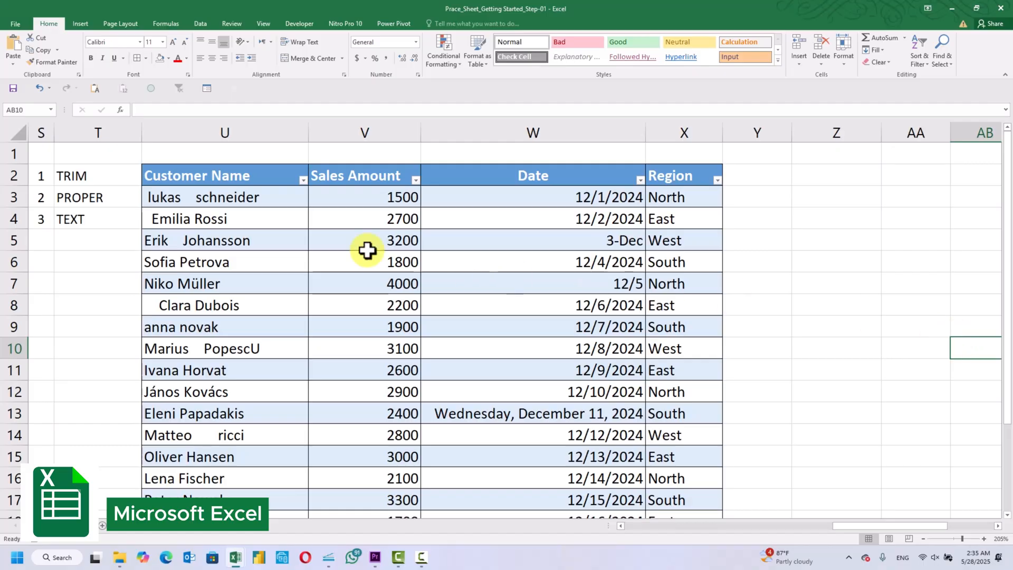
Examine the Customer Name entries one by one from U3 through U22 for extra spaces and inconsistent capitalization
left_click(277, 200)
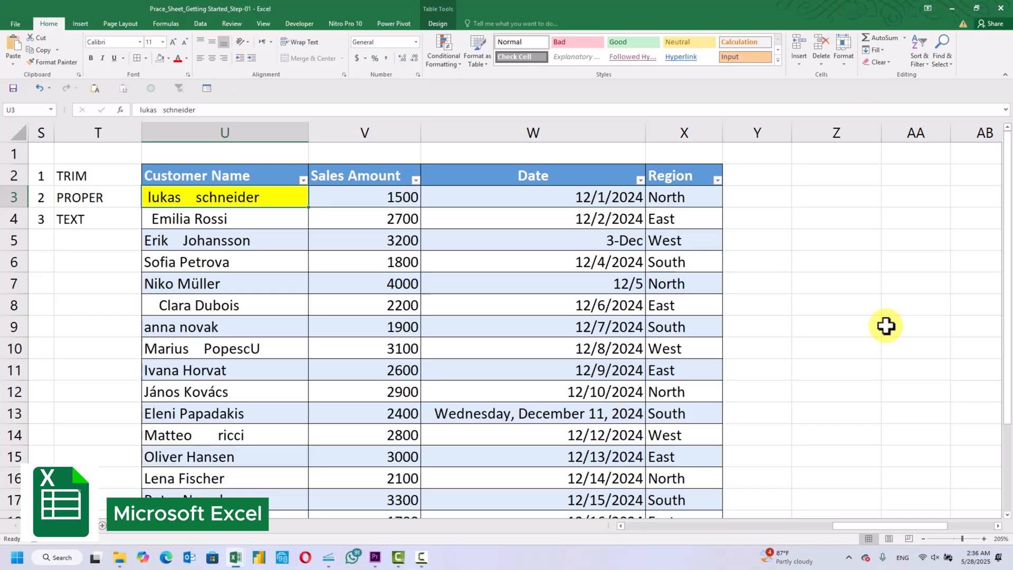
key("Down")
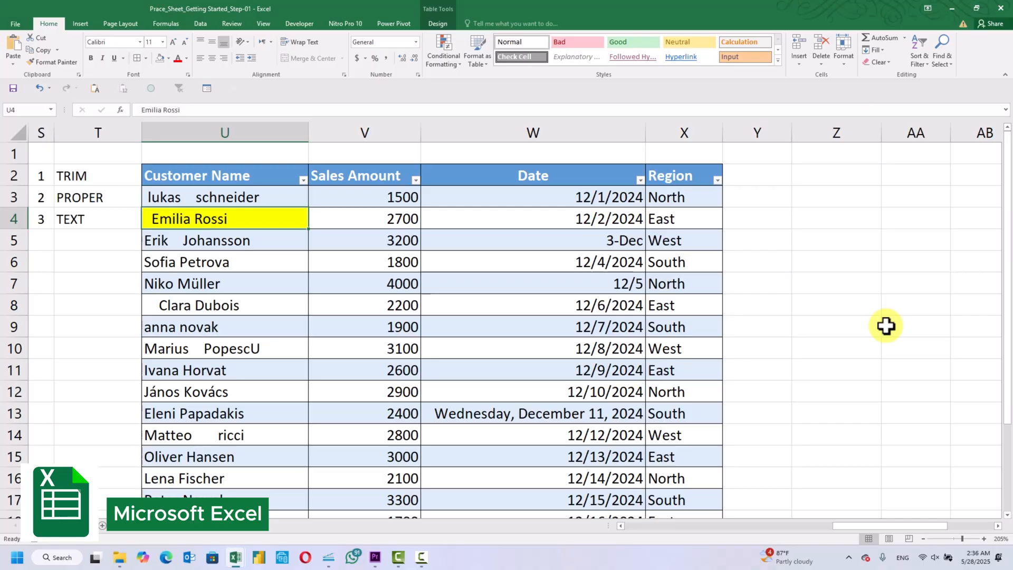
key("Down")
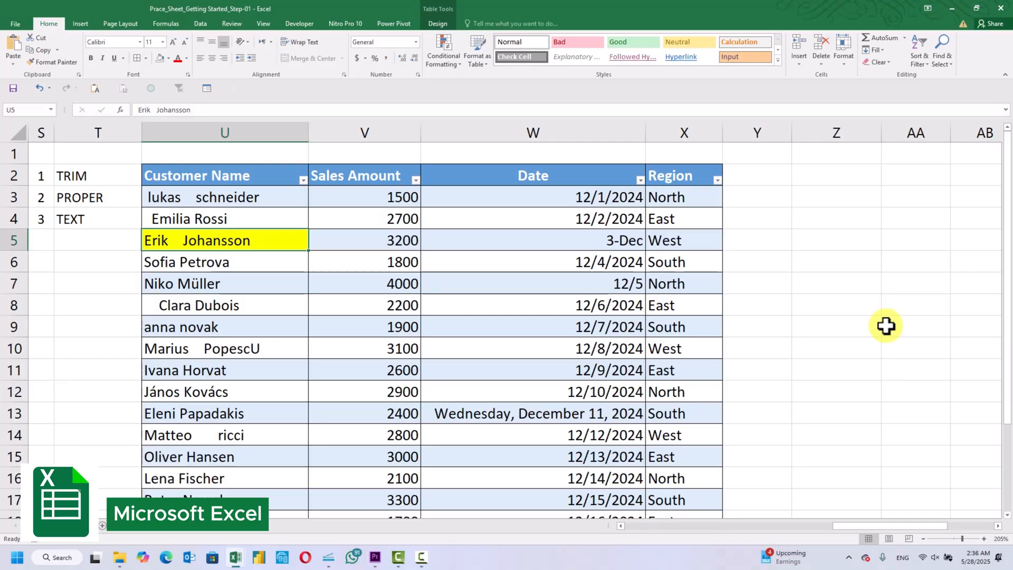
key("Down")
key("Down")
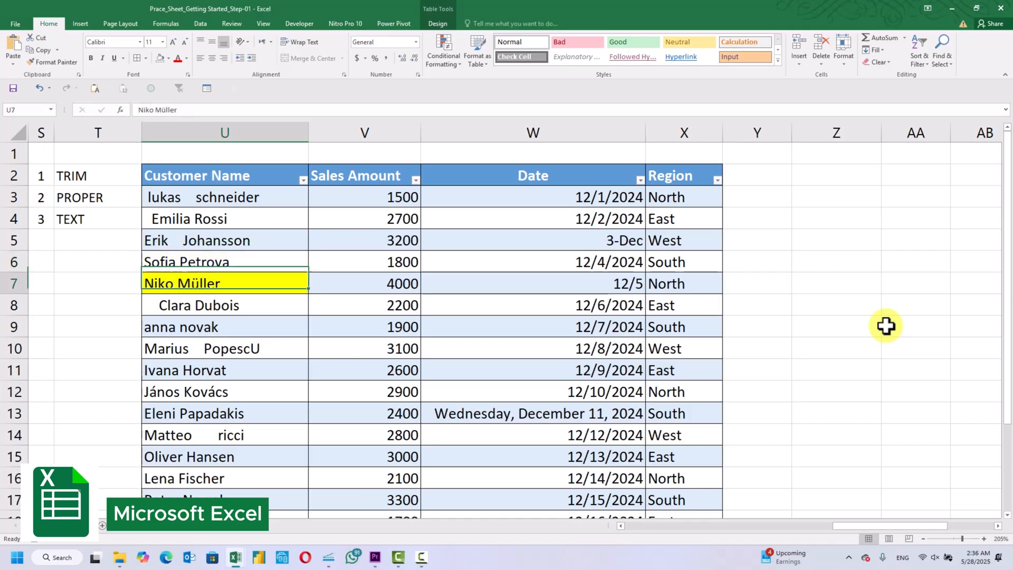
key("Down")
key("Down")
key("Down")
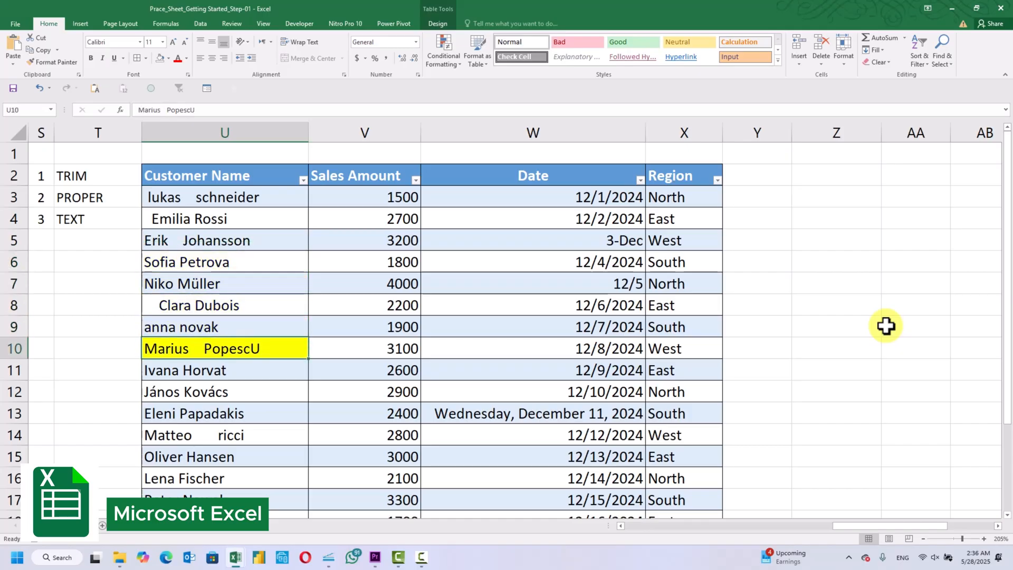
key("Down")
key("Down")
key("Down")
key("Down")
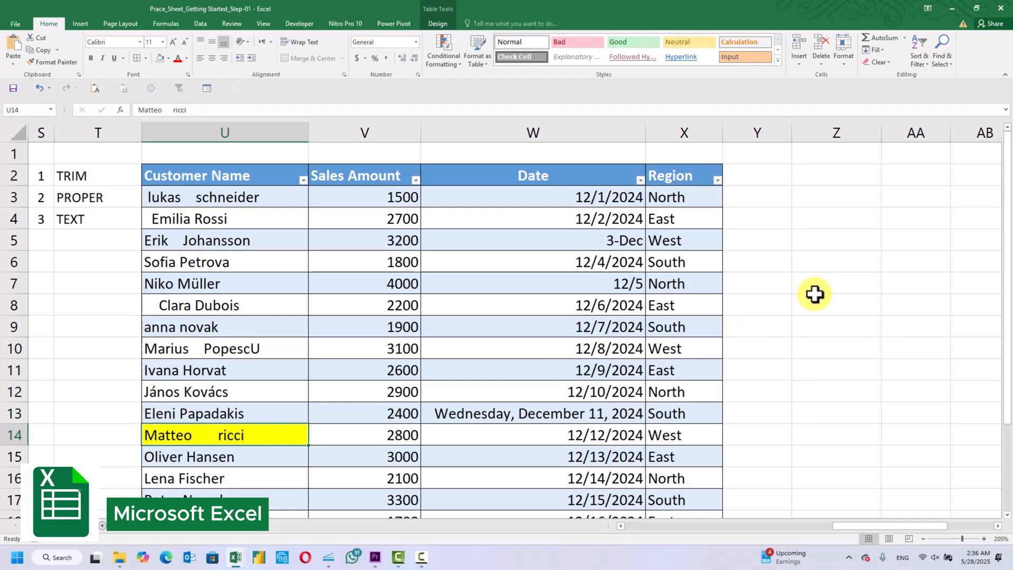
scroll(814, 295, "down", 1)
scroll(815, 295, "down", 1)
key("Down")
key("Down")
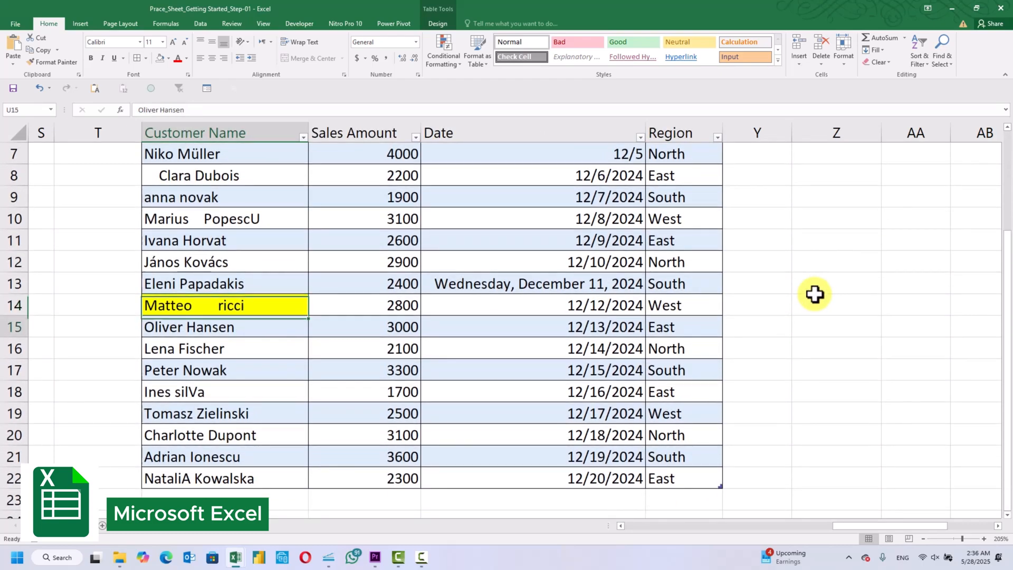
key("Down")
key("Down")
key("Down")
key("Down")
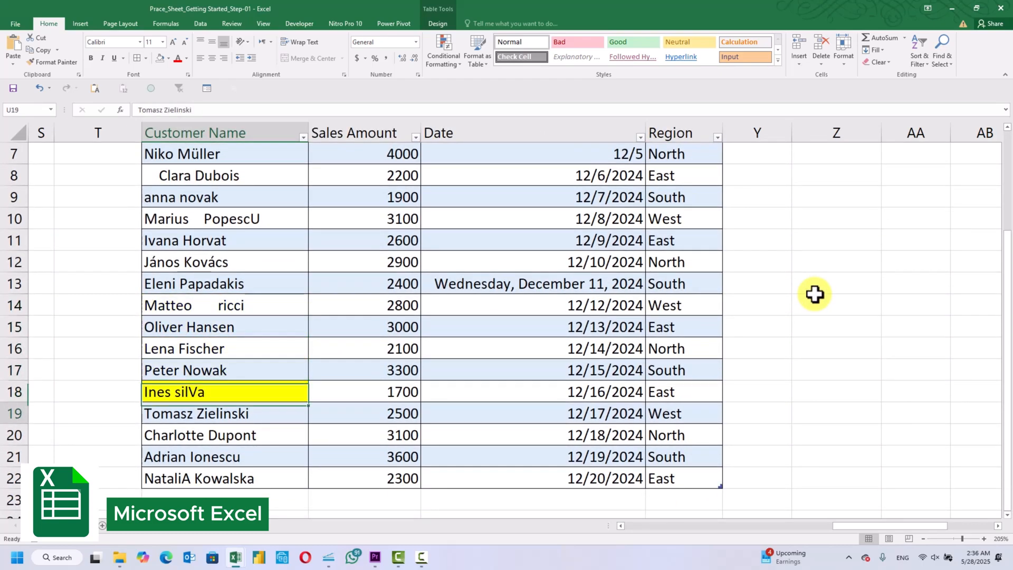
key("Down")
key("Down")
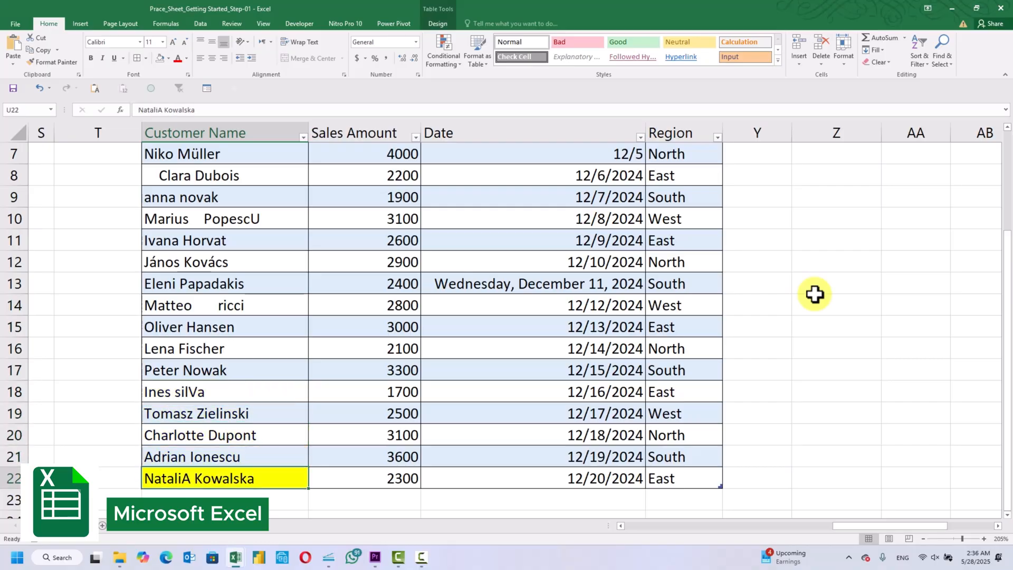
Examine the Sales Amount entries from V3 down through V9 for missing currency and number formatting
scroll(815, 294, "up", 2)
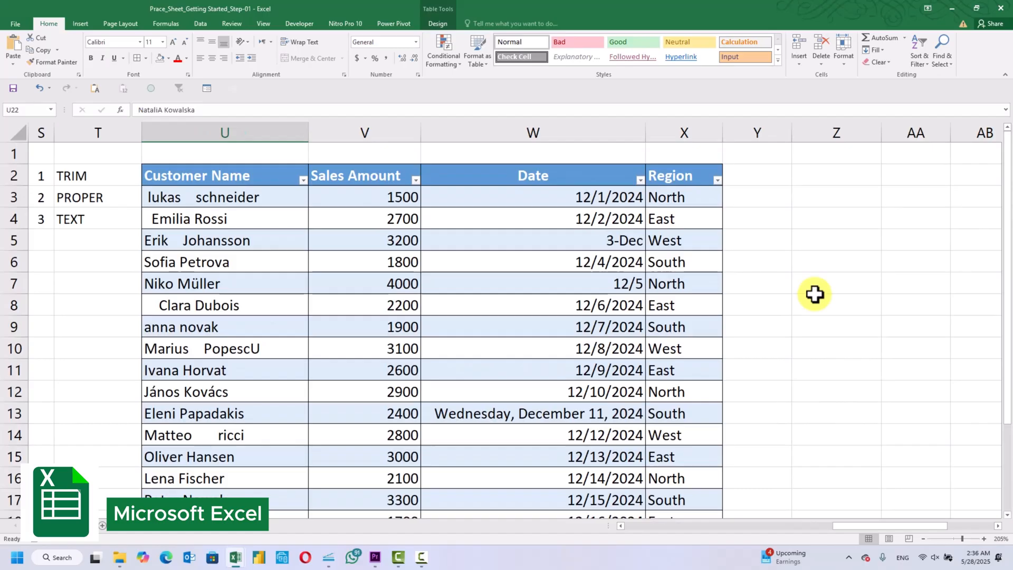
left_click(403, 199)
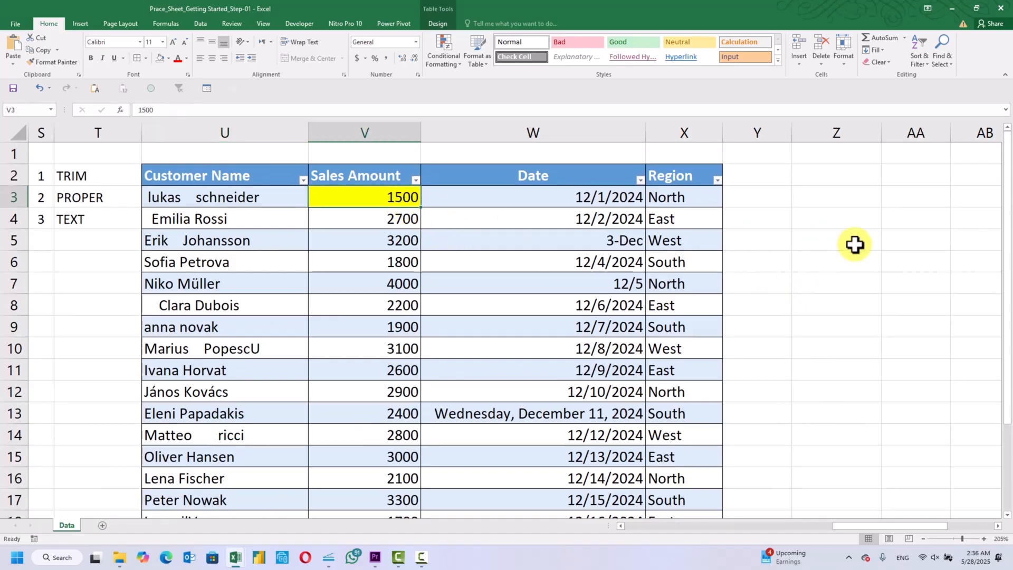
key("Down")
key("Down")
key("Down")
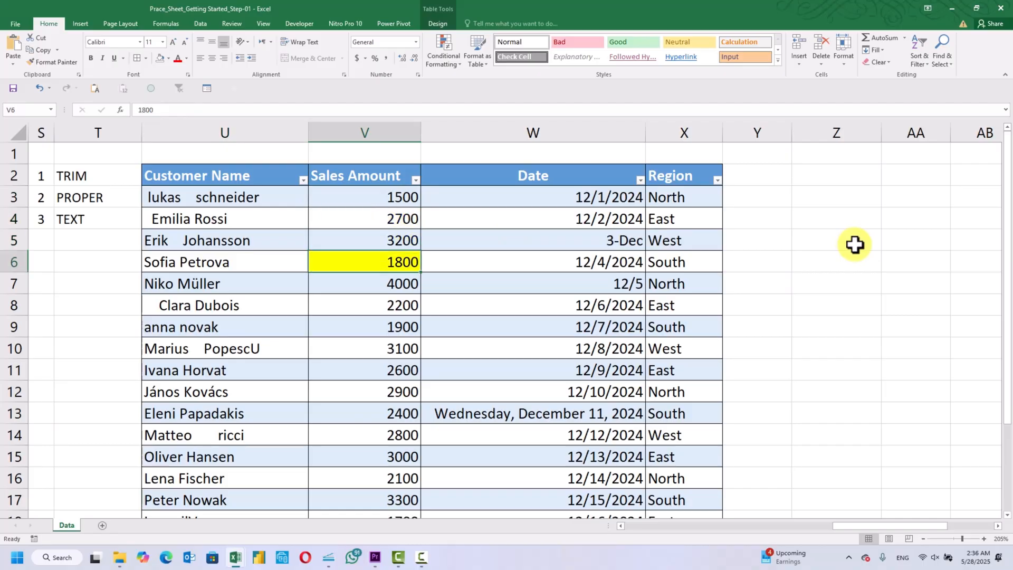
key("Down")
key("Down")
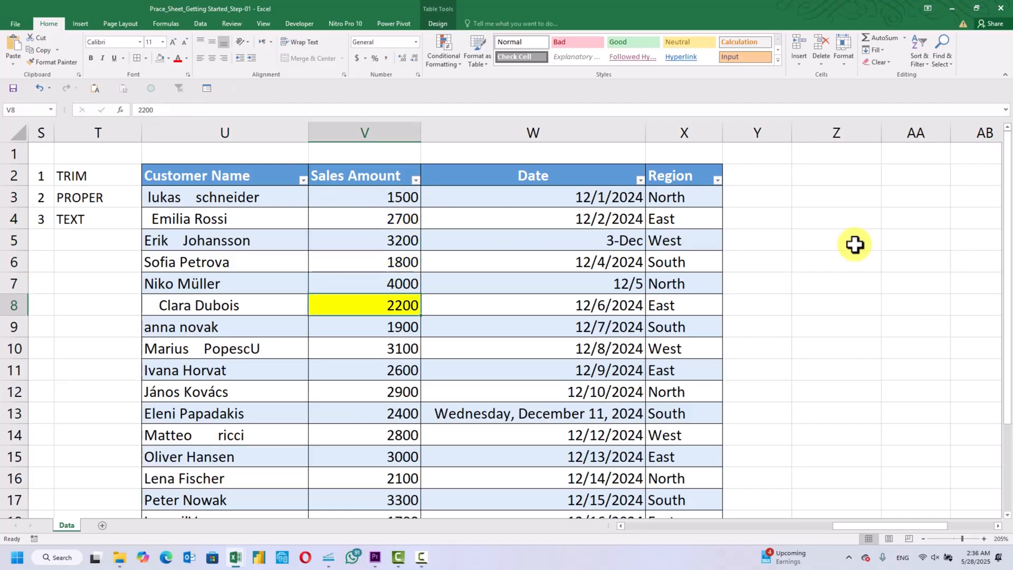
key("Down")
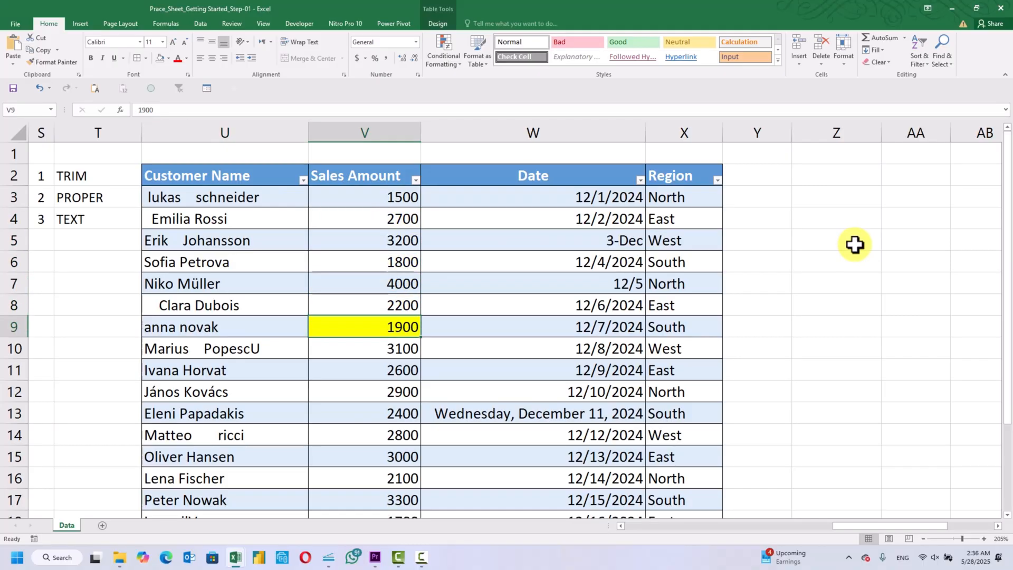
key("Up")
key("Up")
key("Up")
key("Up")
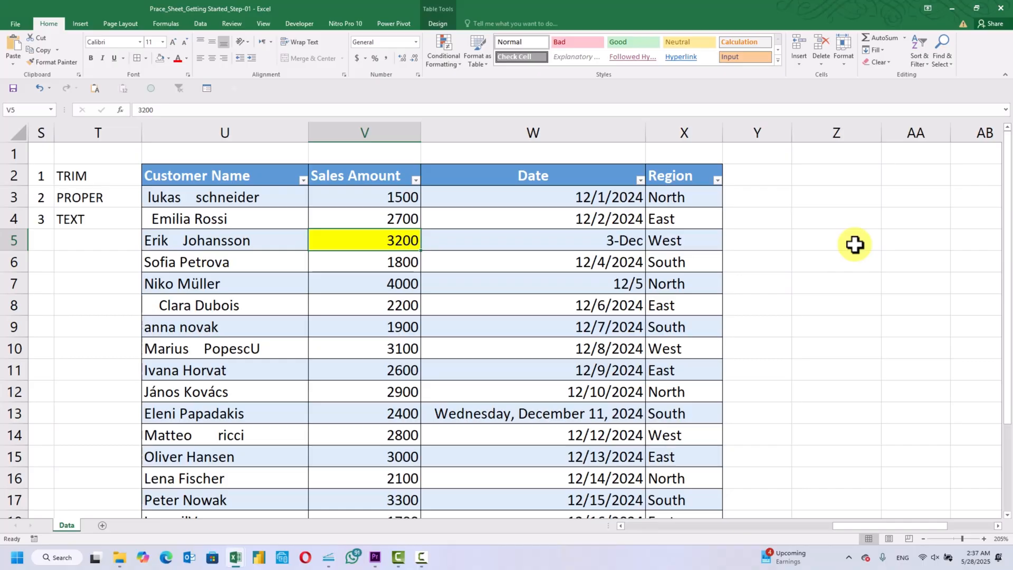
Examine the Date entries from W3 down through W13 and on to the table's last row for inconsistent date formats
key("Right")
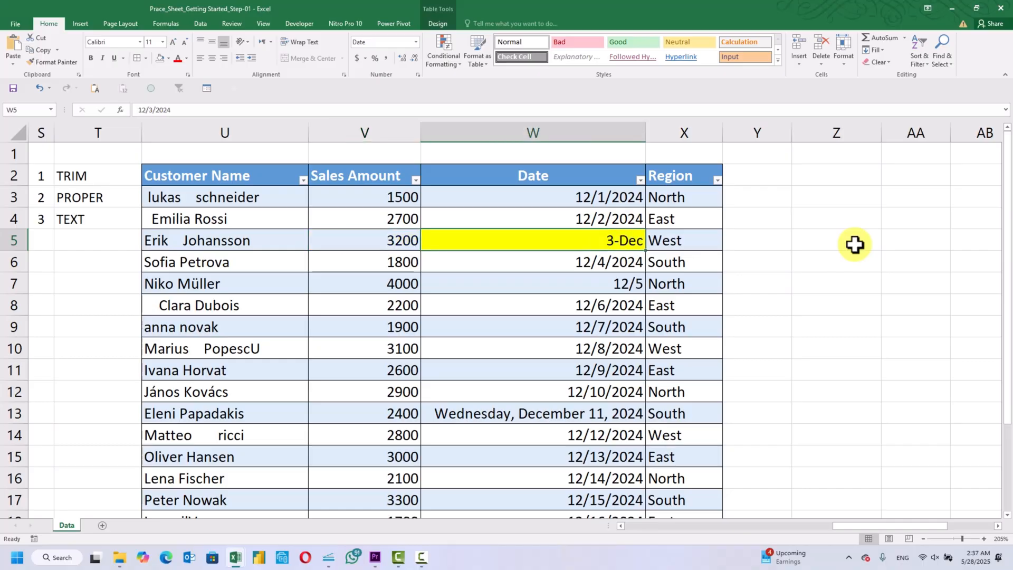
key("Up")
key("Up")
key("Down")
key("Down")
key("Down")
key("Down")
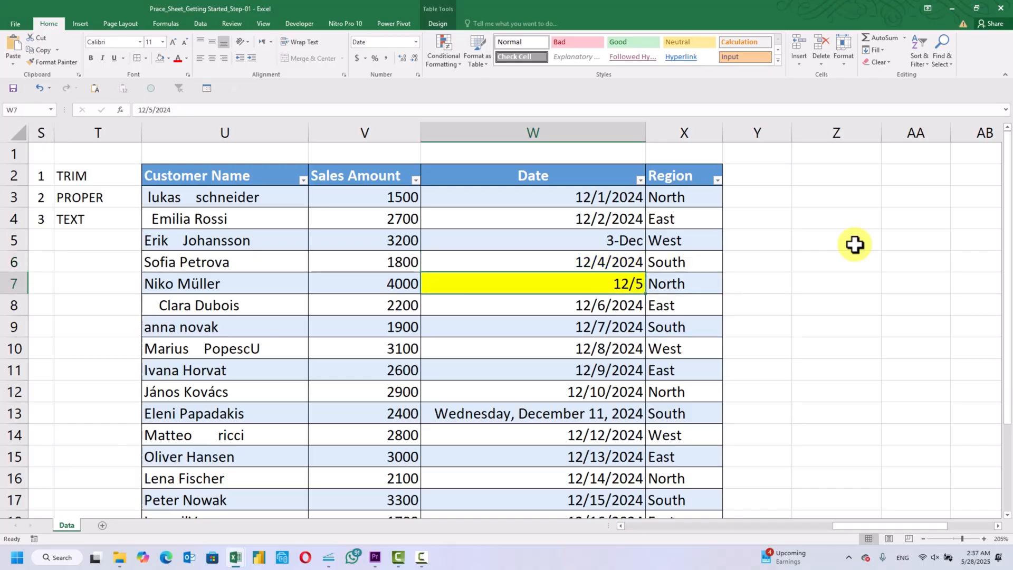
key("Down")
key("Down")
key("Down")
key("Down")
key("Down")
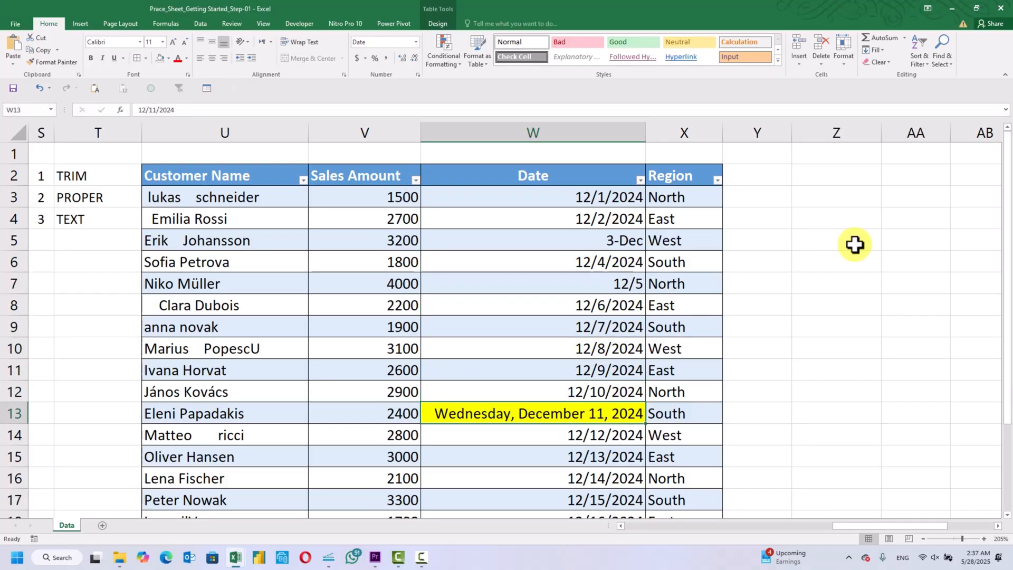
scroll(855, 244, "down", 3)
scroll(855, 245, "up", 1)
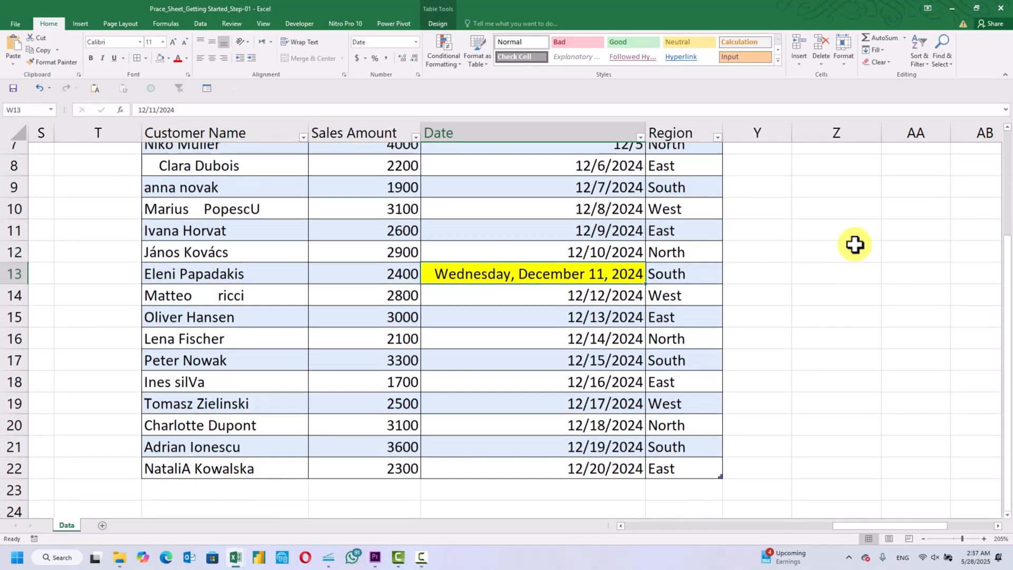
scroll(856, 244, "up", 2)
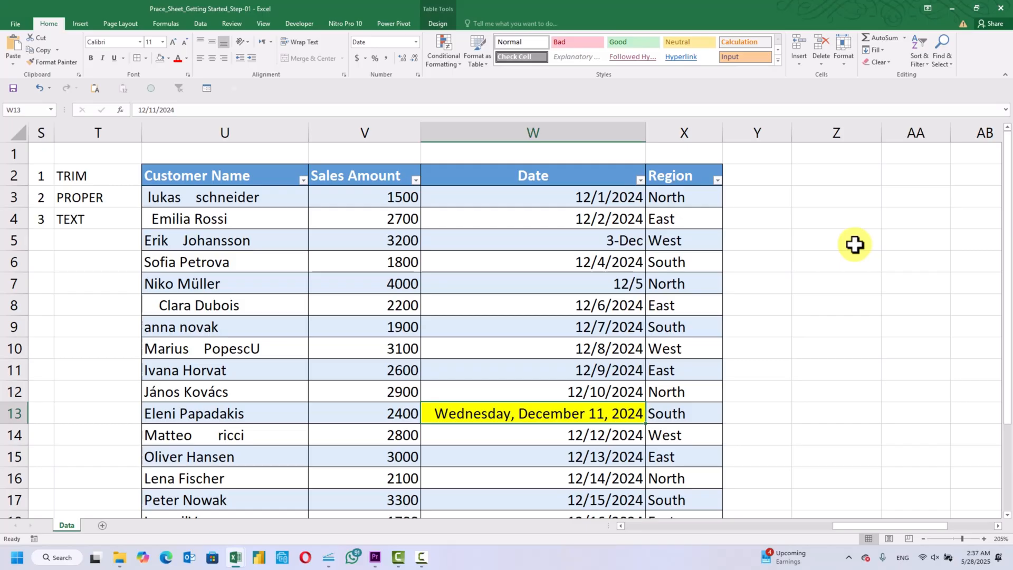
left_click(855, 244)
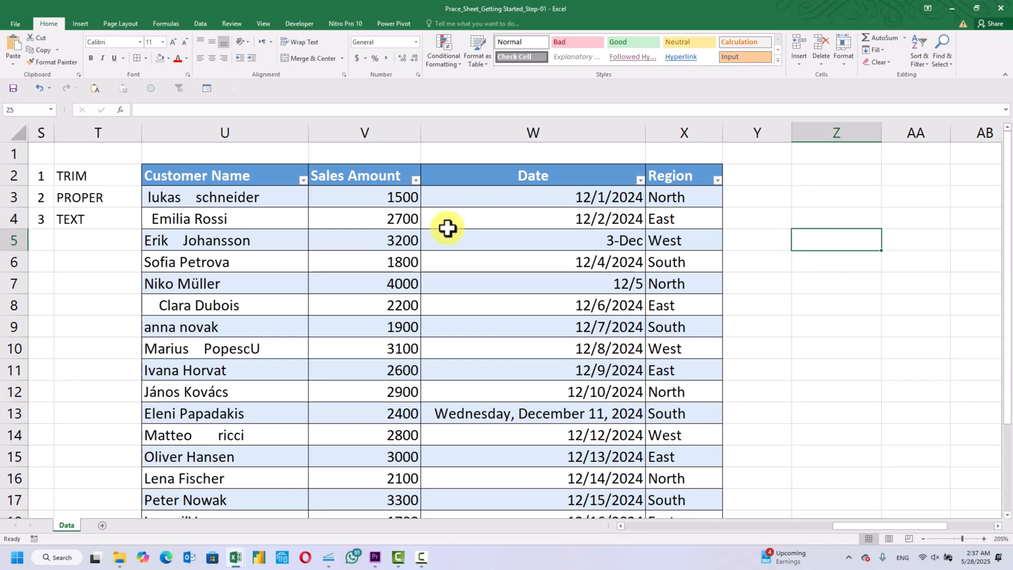
Add a table column headed "helper" in Y2 beside Region, and adjust the widths by narrowing Date and widening the new column
left_click(268, 204)
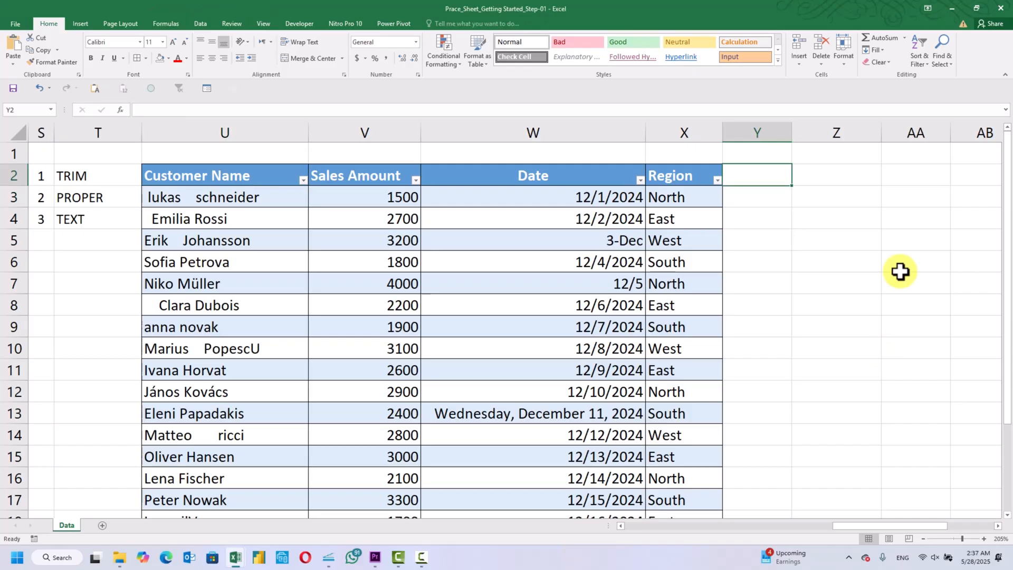
type("hep")
key("BackSpace")
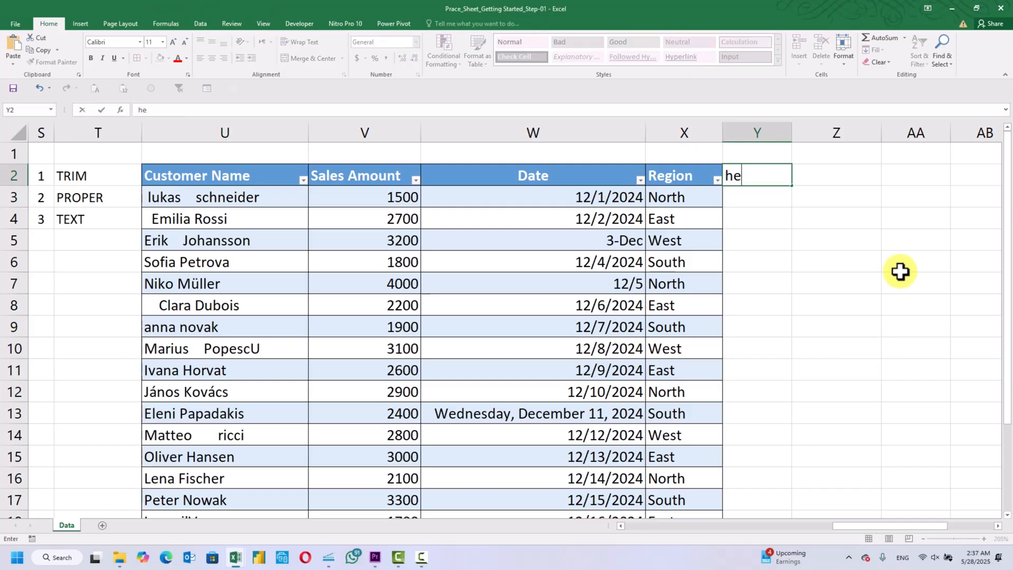
type("lper d")
key("BackSpace")
key("BackSpace")
key("Return")
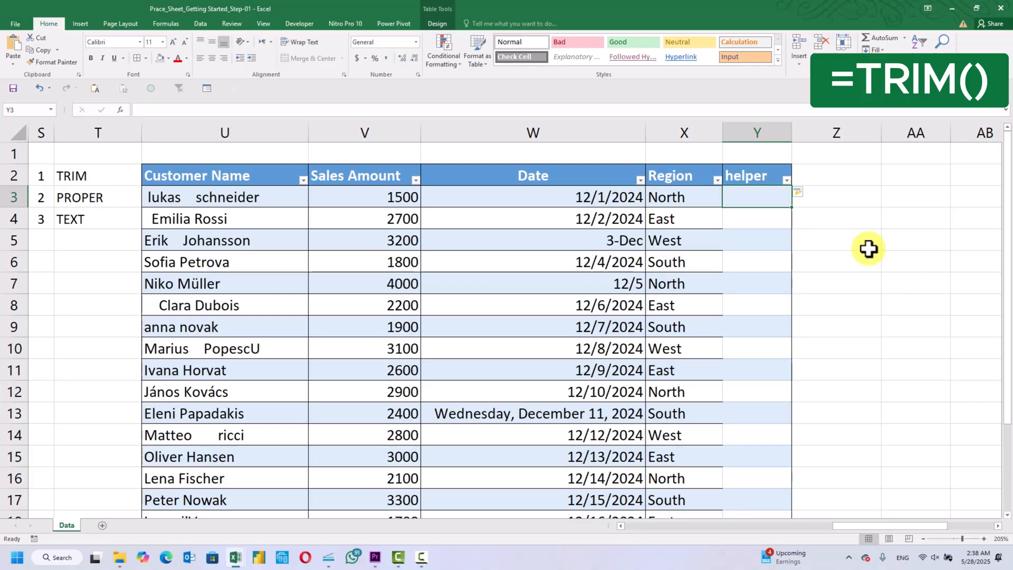
left_click_drag(645, 128, 506, 135)
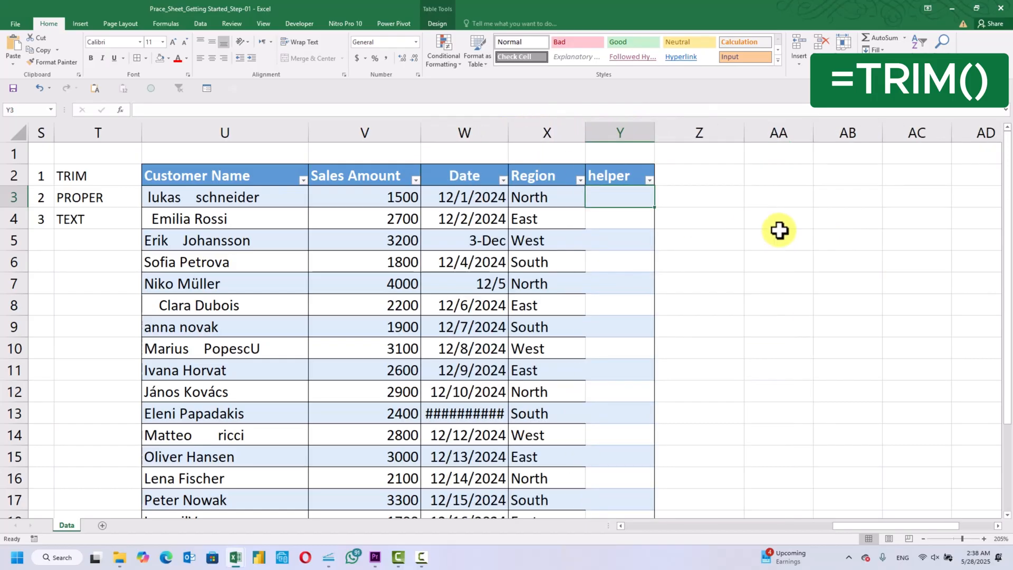
left_click_drag(656, 132, 828, 144)
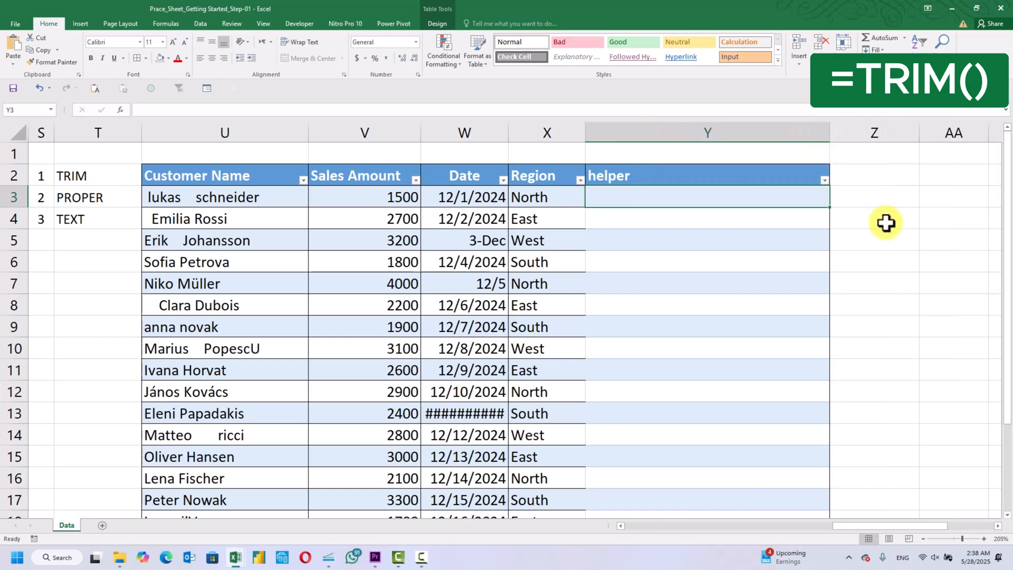
Enter the formula =TRIM([@[Customer Name]]) in helper cell Y3 so it fills the whole column
type("=")
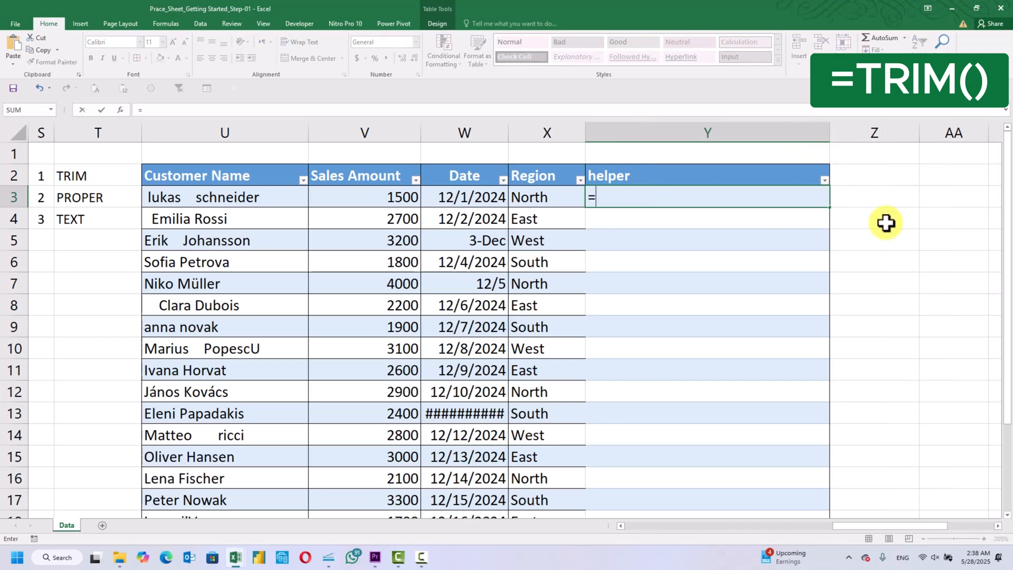
key("Caps_Lock")
type("TRIM")
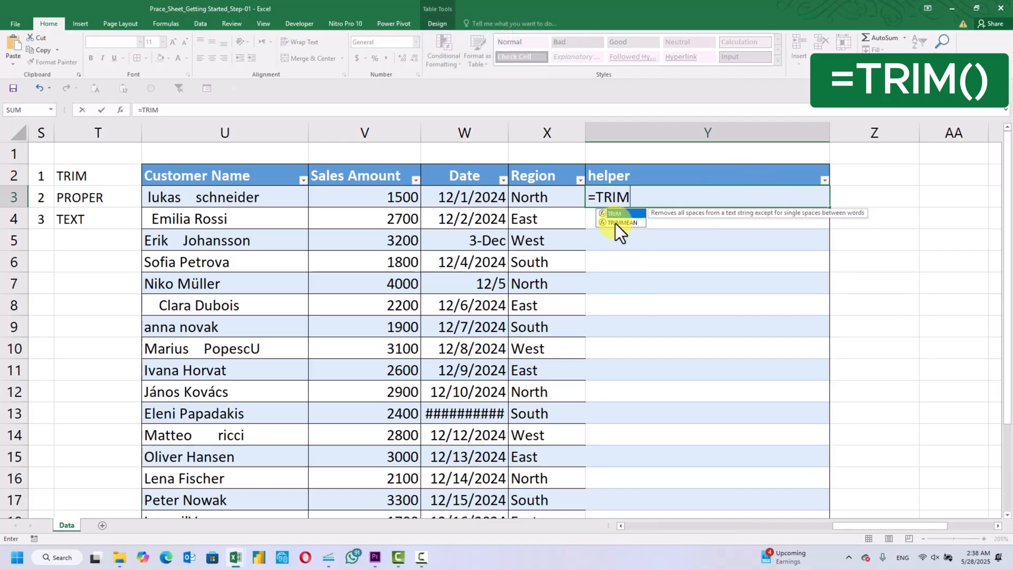
double_click(616, 215)
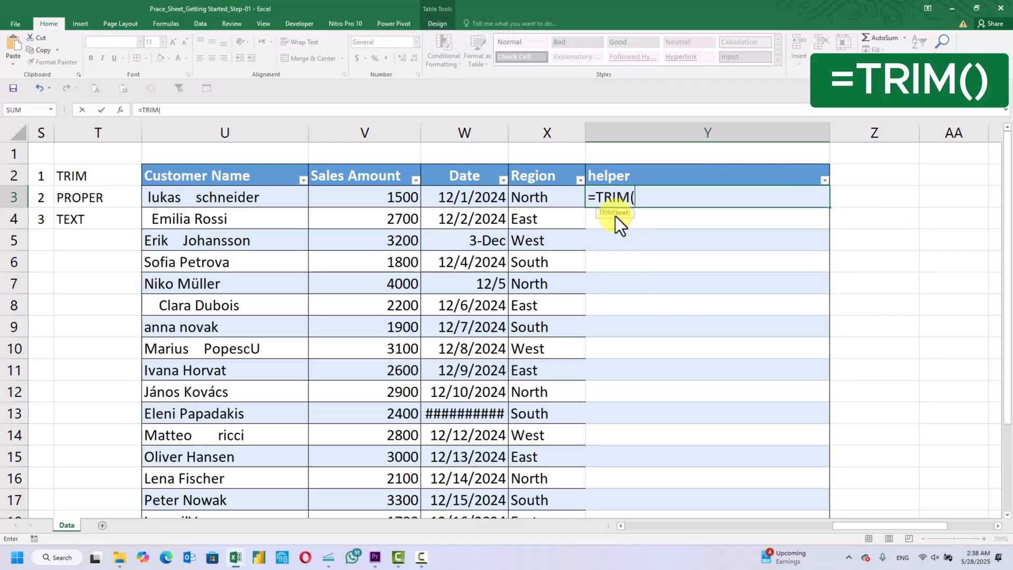
left_click(267, 203)
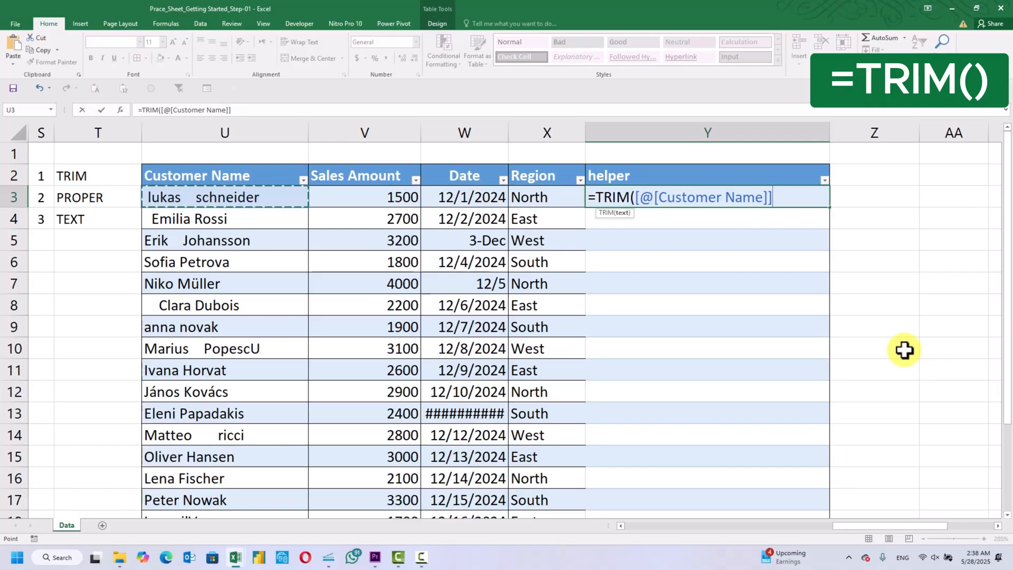
type(")")
key("Return")
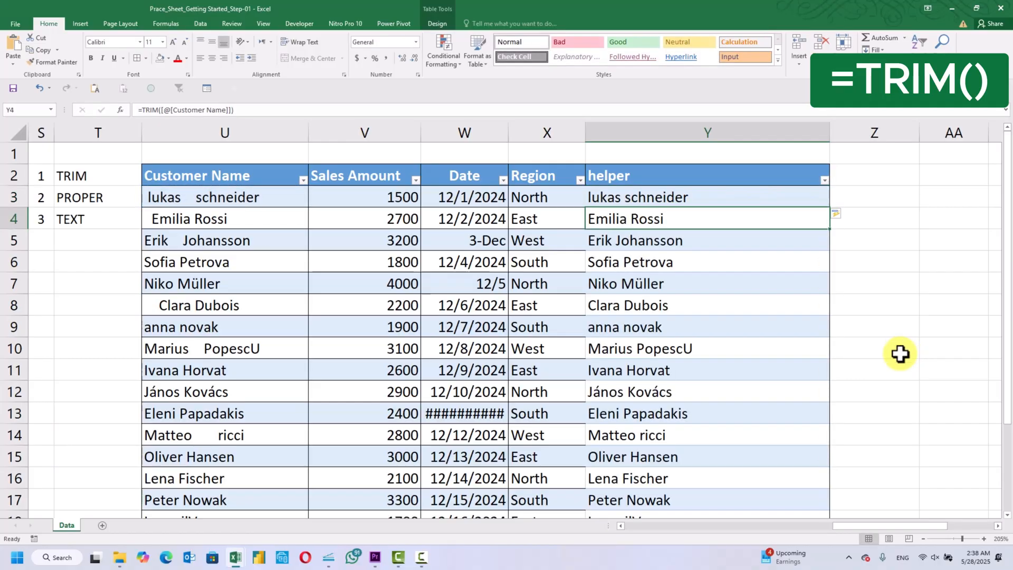
Compare the TRIM results in the helper column with the original Customer Name entries, checking how extra spaces are handled
left_click(892, 264)
left_click(943, 276)
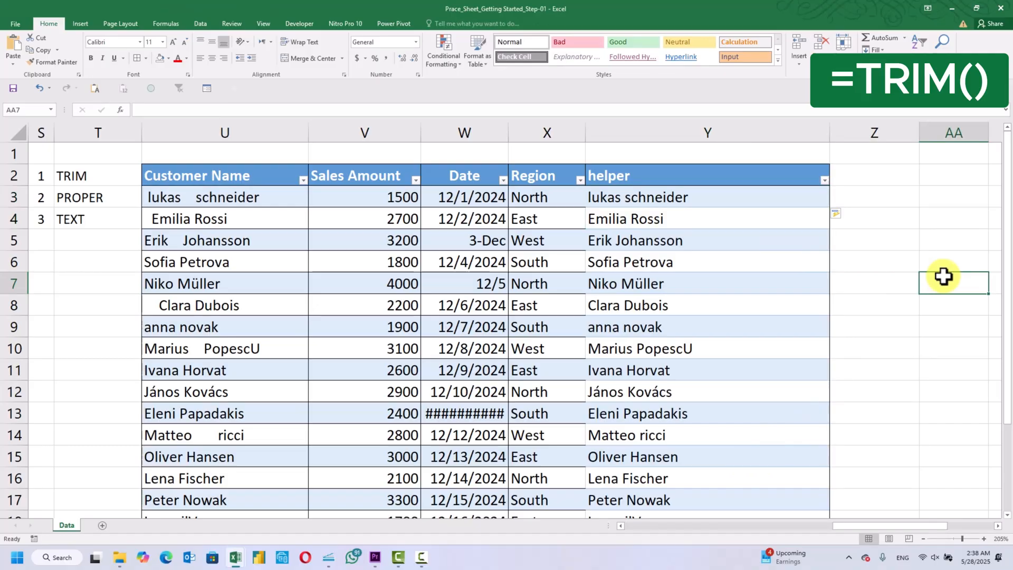
scroll(944, 276, "down", 2)
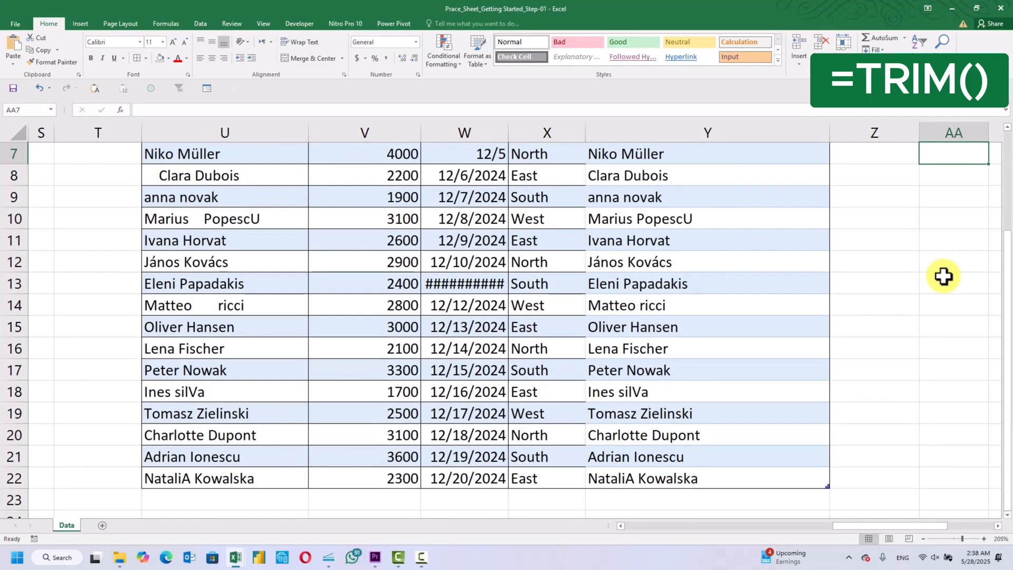
scroll(944, 275, "up", 1)
scroll(944, 275, "up", 2)
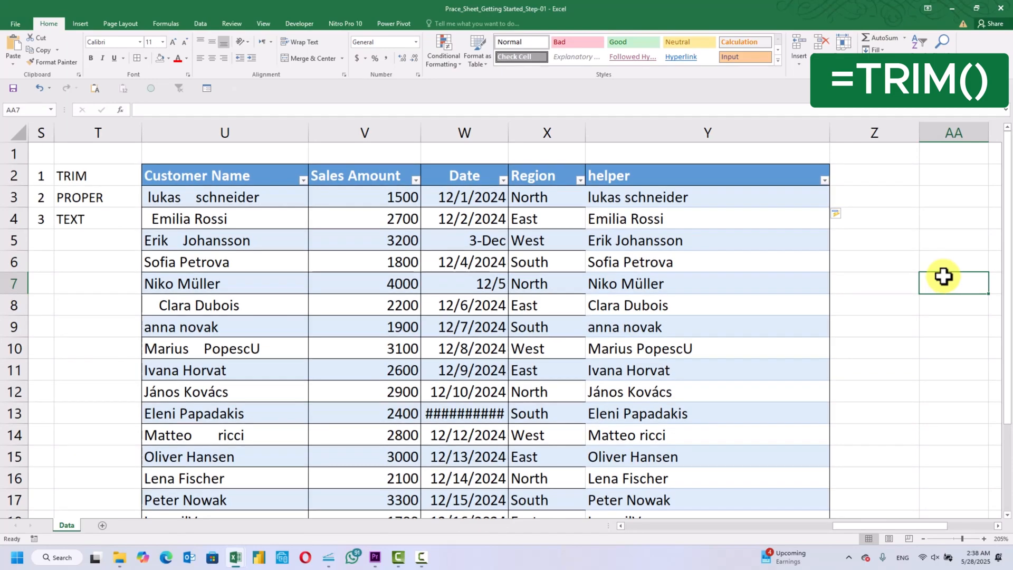
left_click(755, 203)
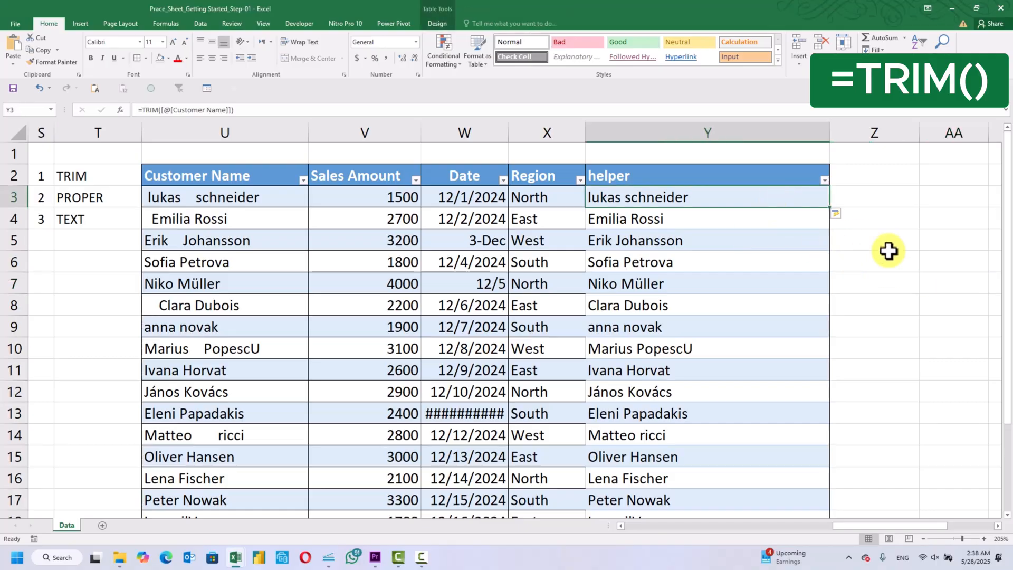
key("Down")
key("Down")
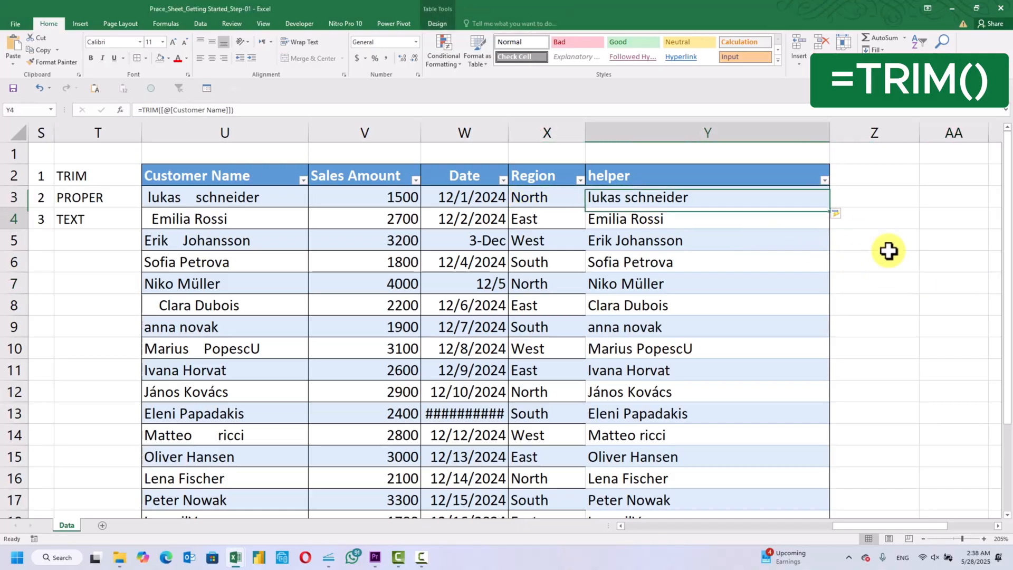
key("Down")
key("Down")
key("Down")
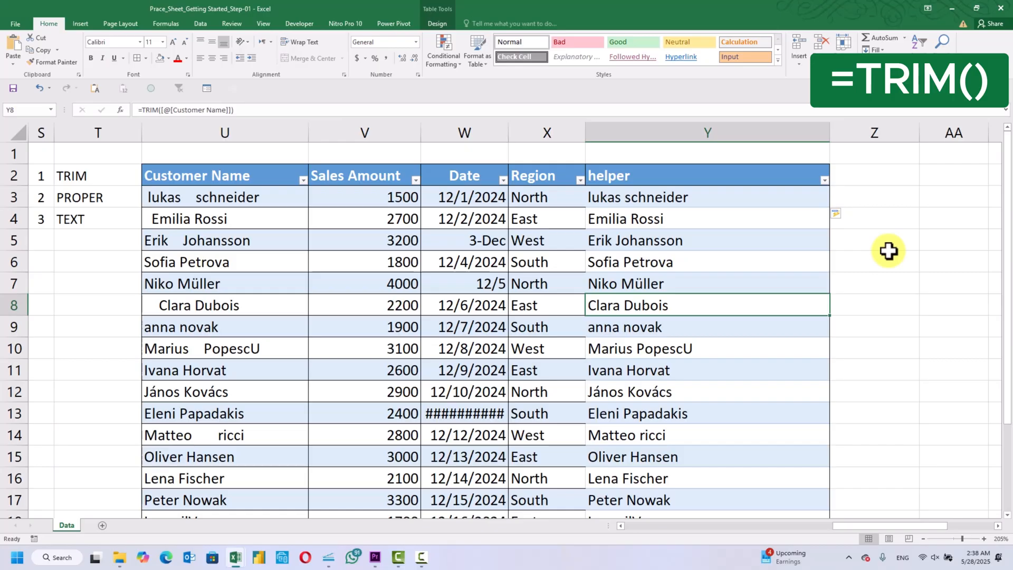
key("Up")
key("Up")
key("Up")
key("Up")
key("Up")
key("Left")
key("Left")
key("Left")
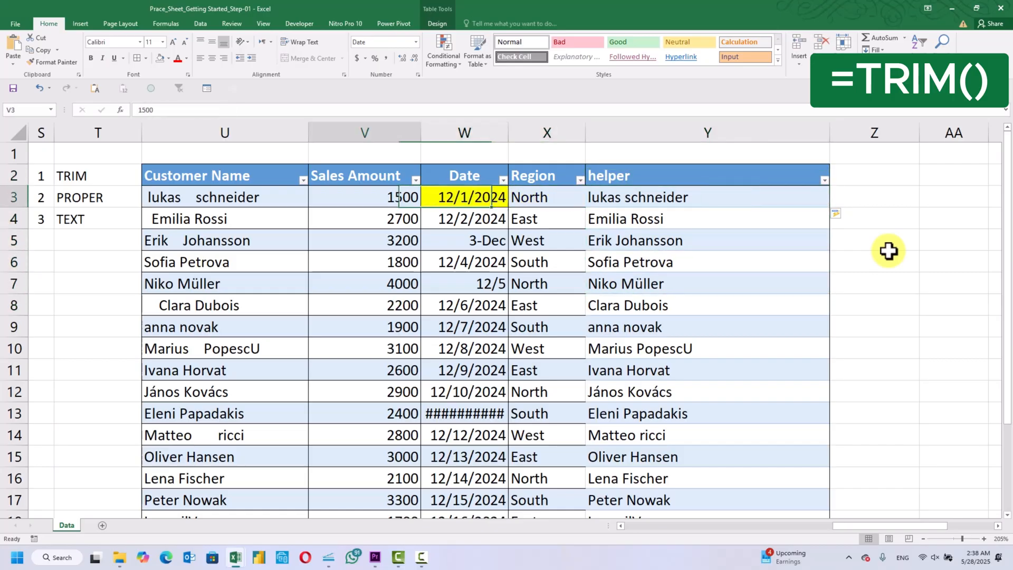
key("Left")
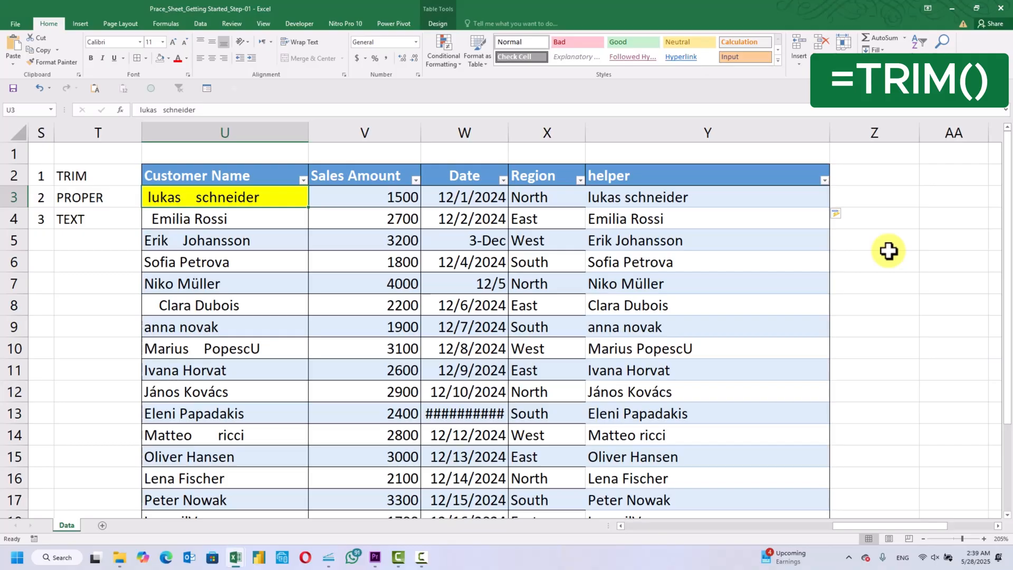
Copy the TRIM results in the helper column, cells Y3:Y22
key("Right")
key("Right")
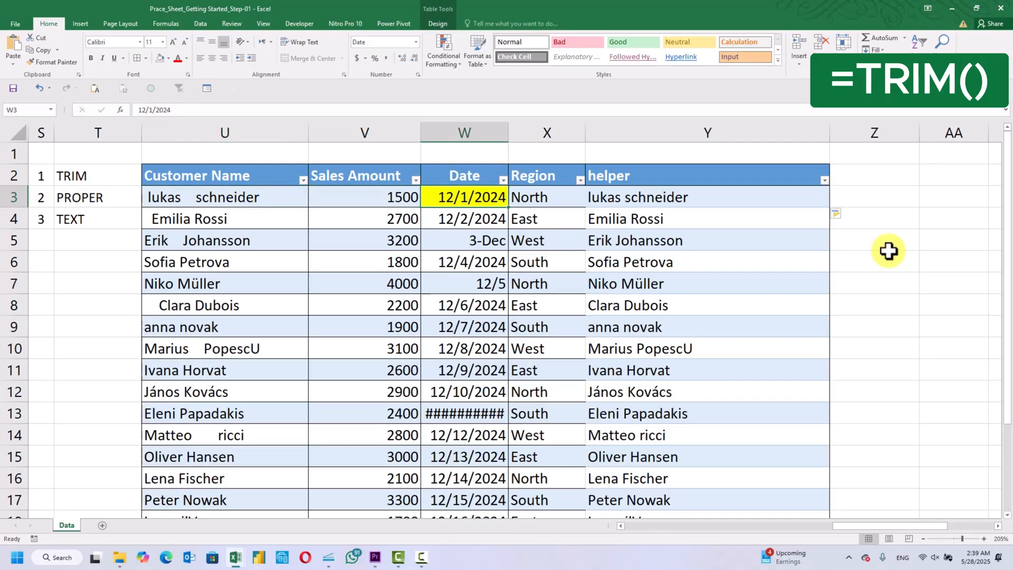
key("Right")
key("Right")
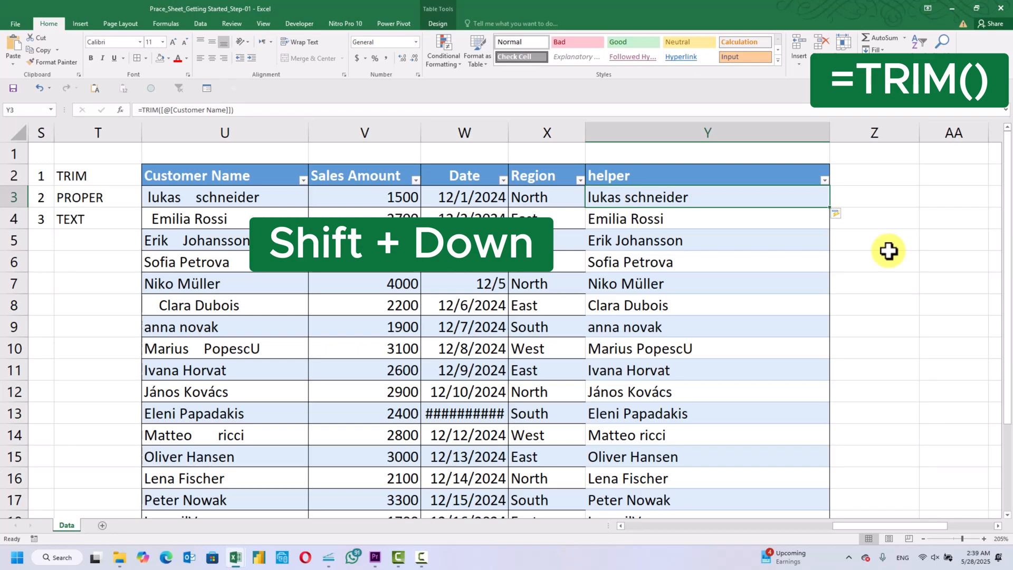
key("shift+Down")
key("shift+Down")
key("shift+Down")
key("shift+Down")
key("shift+Down")
key("shift+Down")
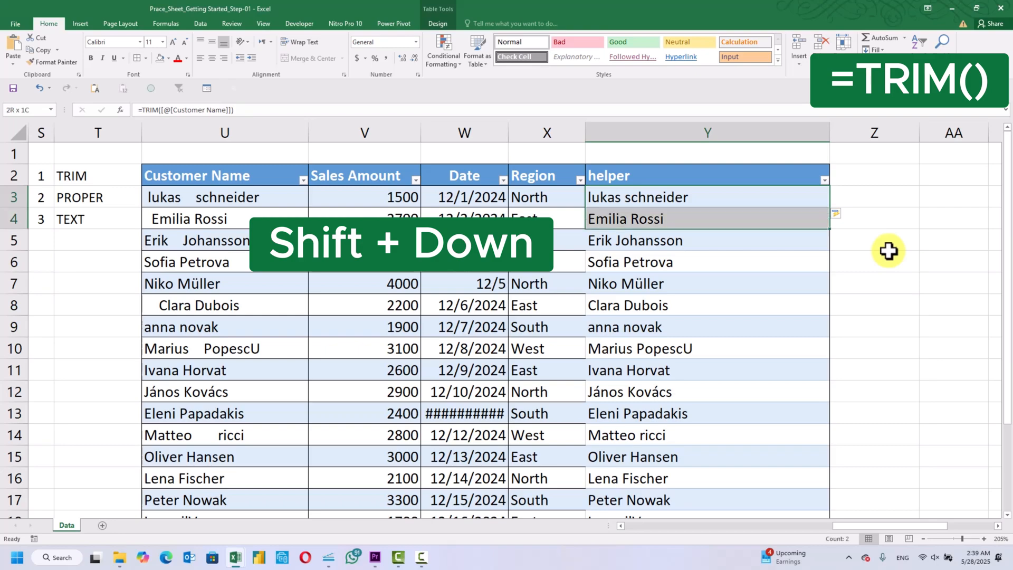
key("shift+Down")
key("shift+Down")
key("shift+Down")
key("shift+Down")
key("shift+Down")
key("shift+Down")
key("shift+Down")
key("shift+Down")
key("shift+Down")
key("shift+Down")
key("shift+Down")
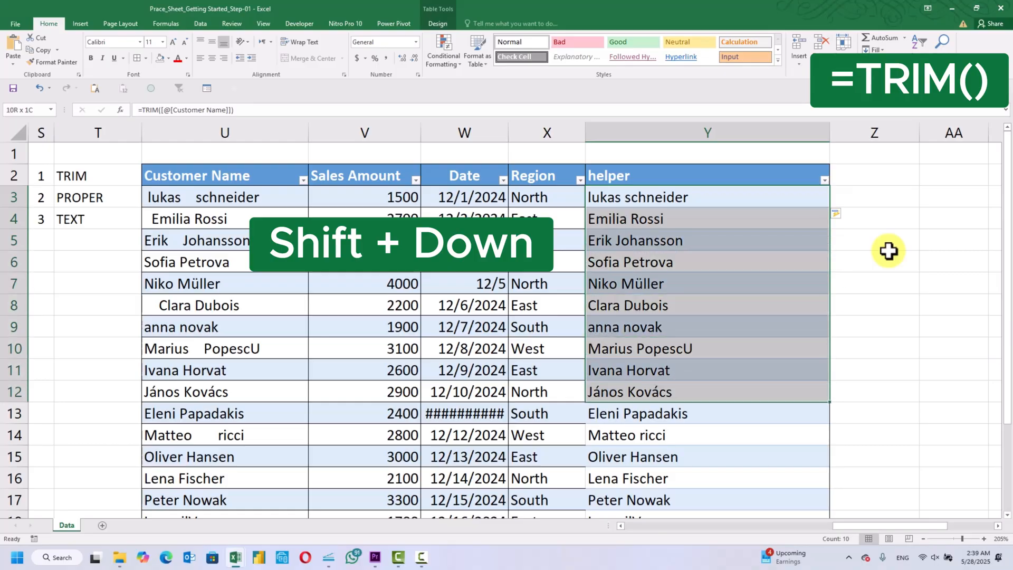
key("shift+Down")
key("shift+Down")
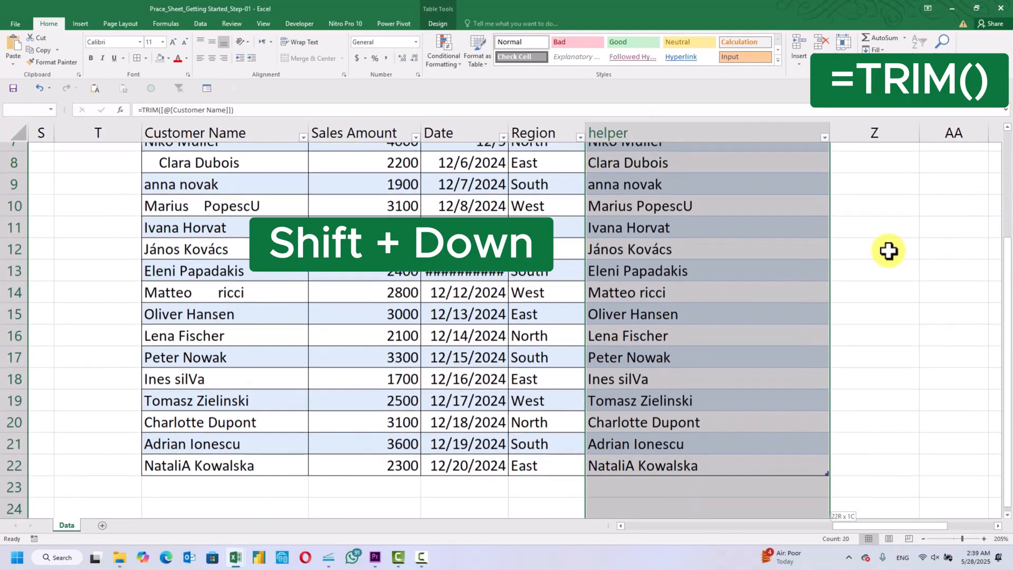
key("ctrl+c")
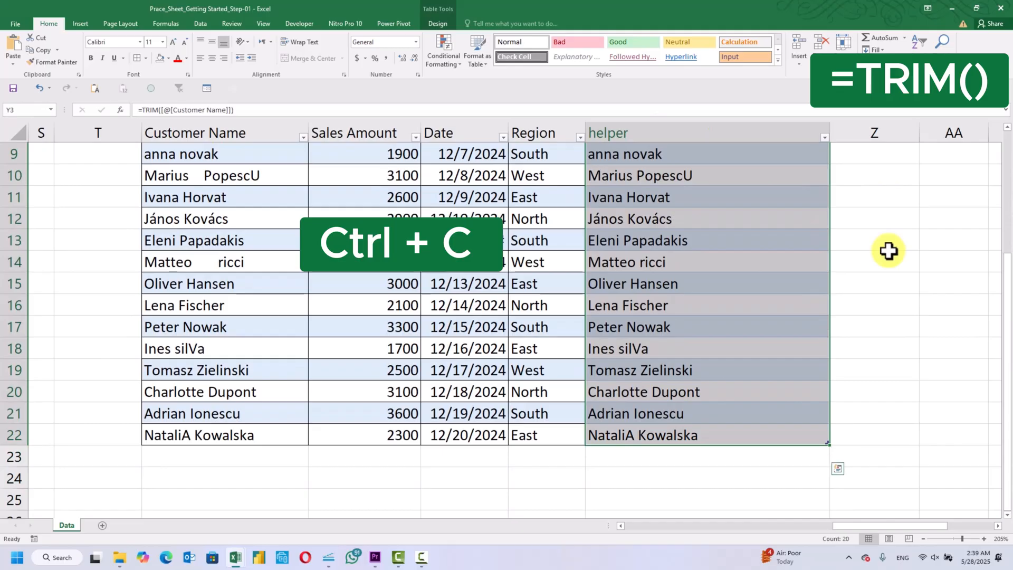
scroll(899, 260, "up", 3)
key("ctrl+c")
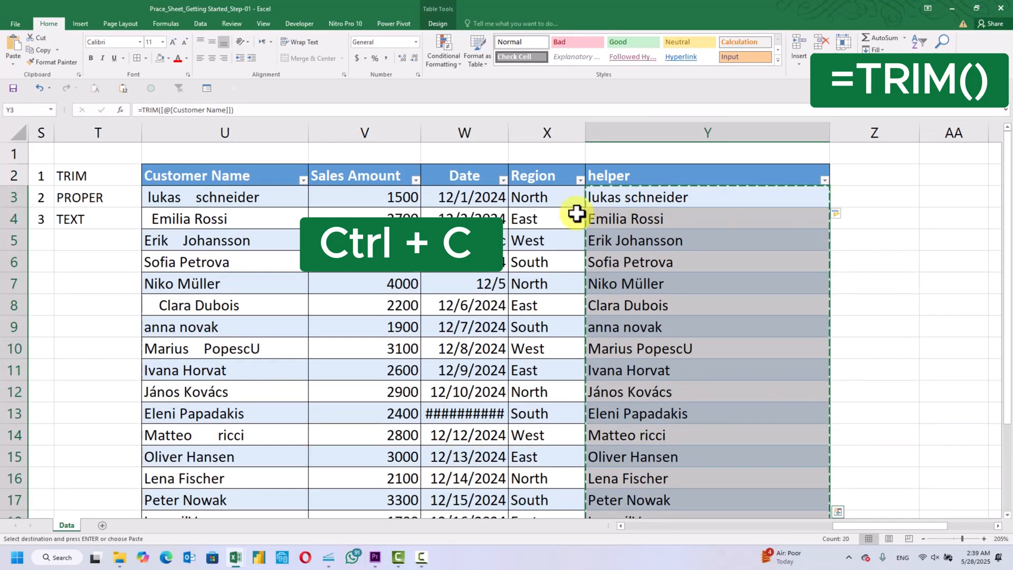
Paste the copied results as values only over the Customer Name entries starting at U3, and clear the copy selection
left_click(216, 201)
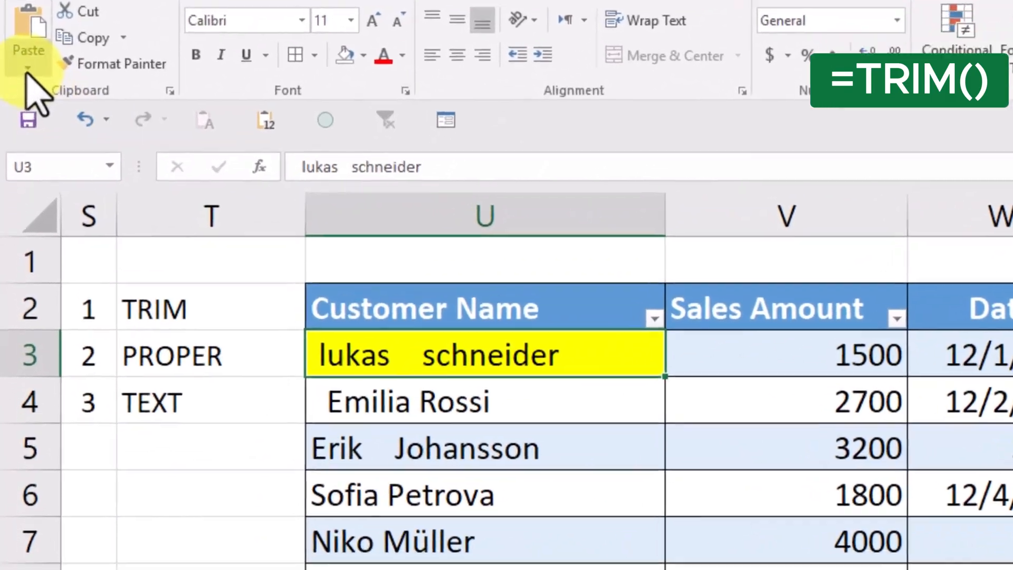
left_click(13, 63)
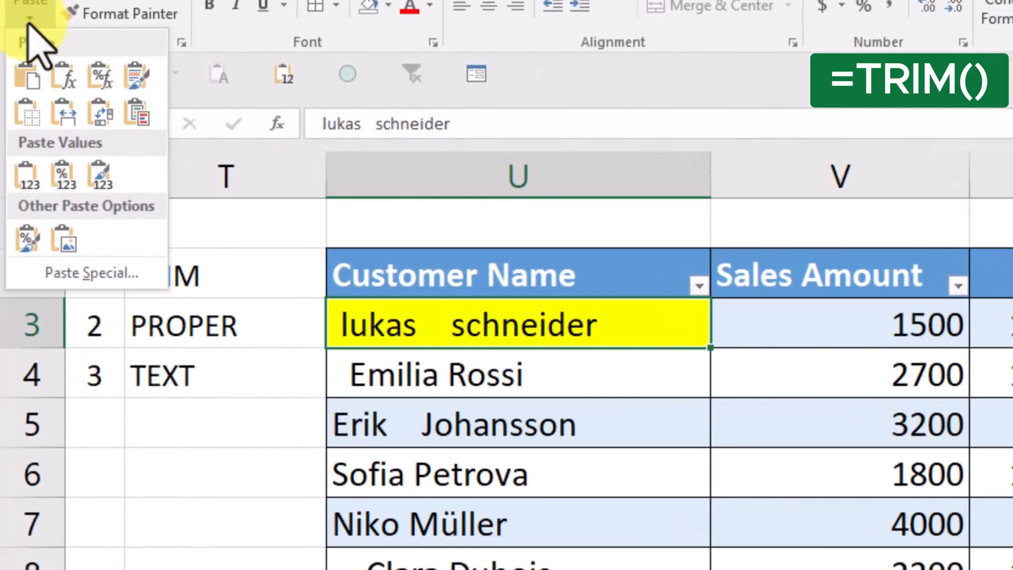
left_click(79, 273)
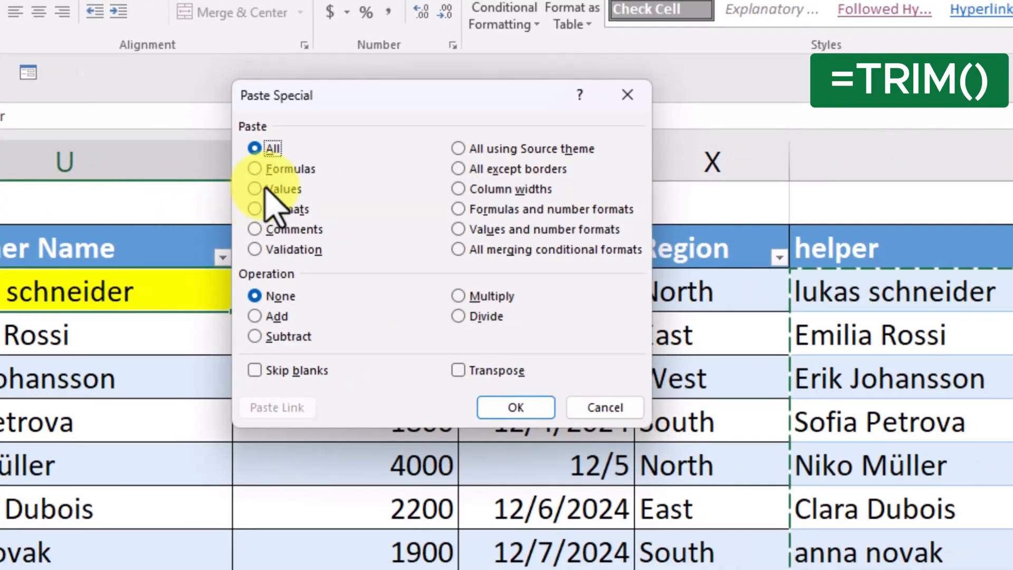
left_click(265, 185)
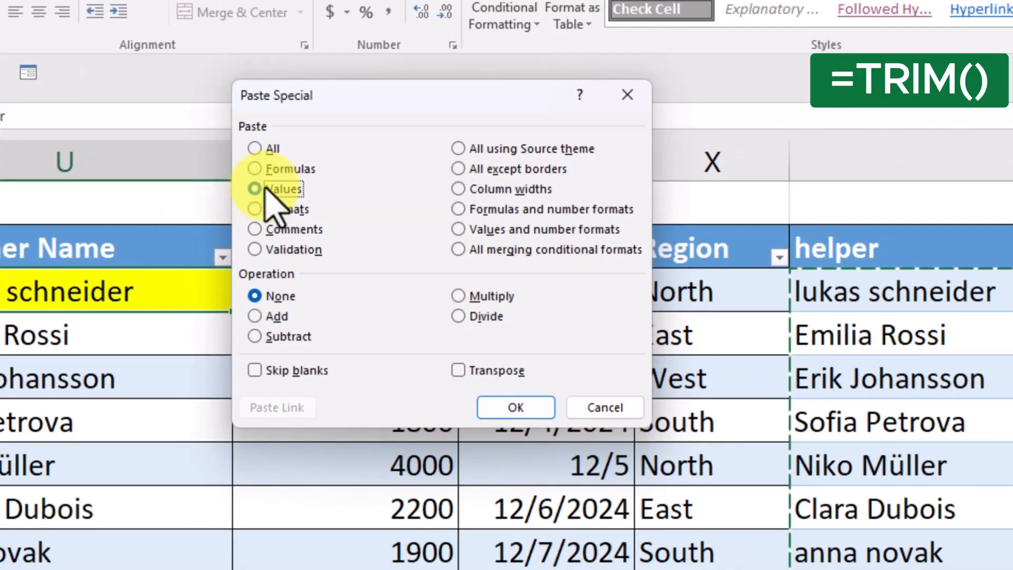
left_click(510, 407)
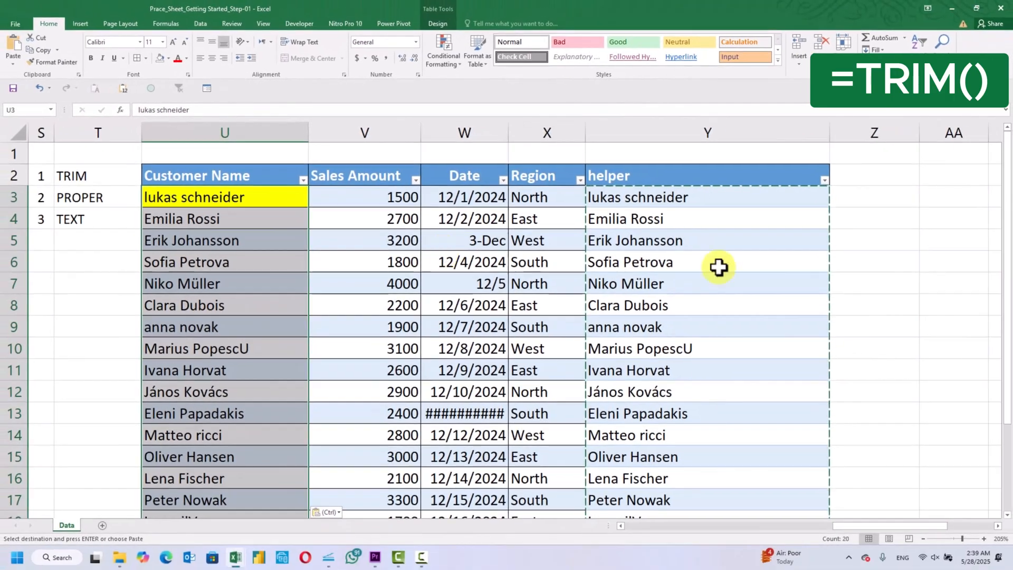
left_click(939, 258)
key("Escape")
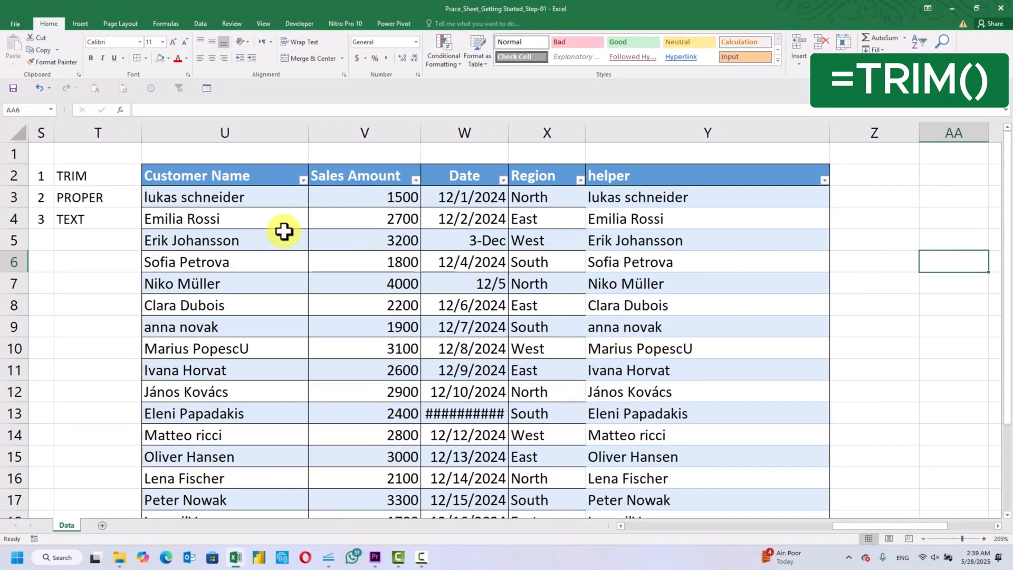
Examine the Customer Name entries from U3 down to U15 for leftover extra spaces and inconsistent capitalization
left_click(236, 199)
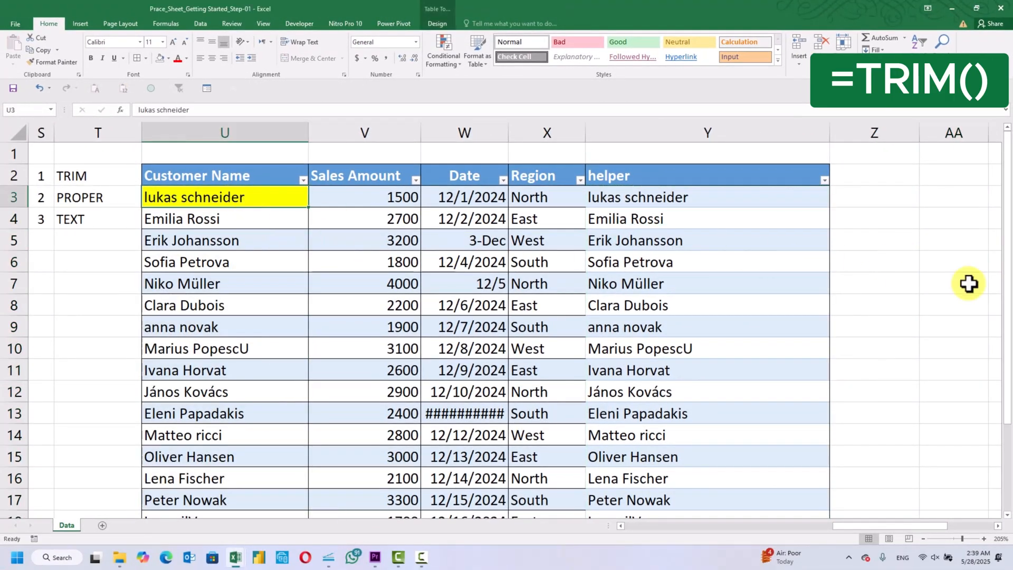
key("Down")
key("Down")
key("Down")
key("Down")
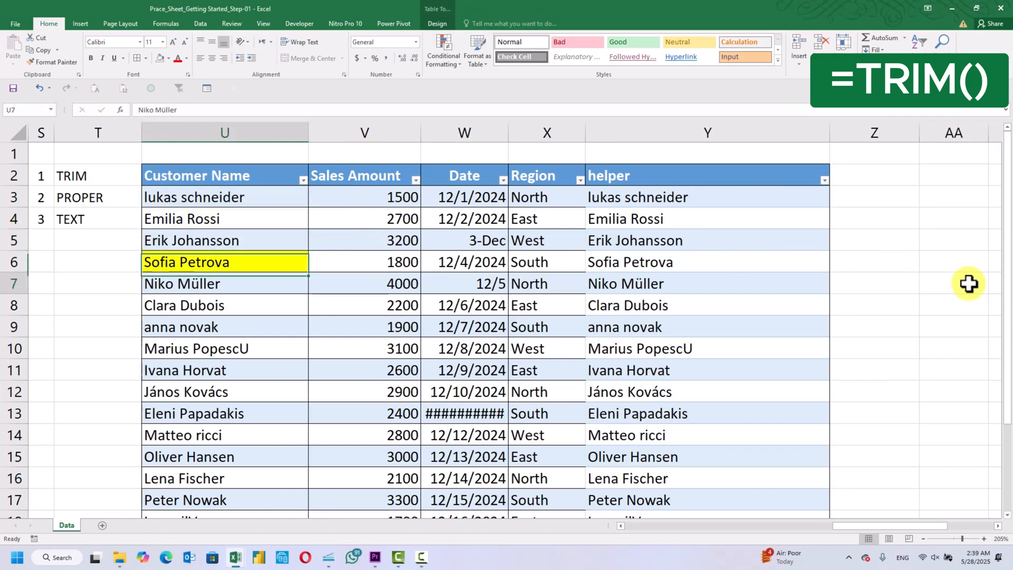
key("Down")
key("Down")
key("Down")
key("Down")
key("Down")
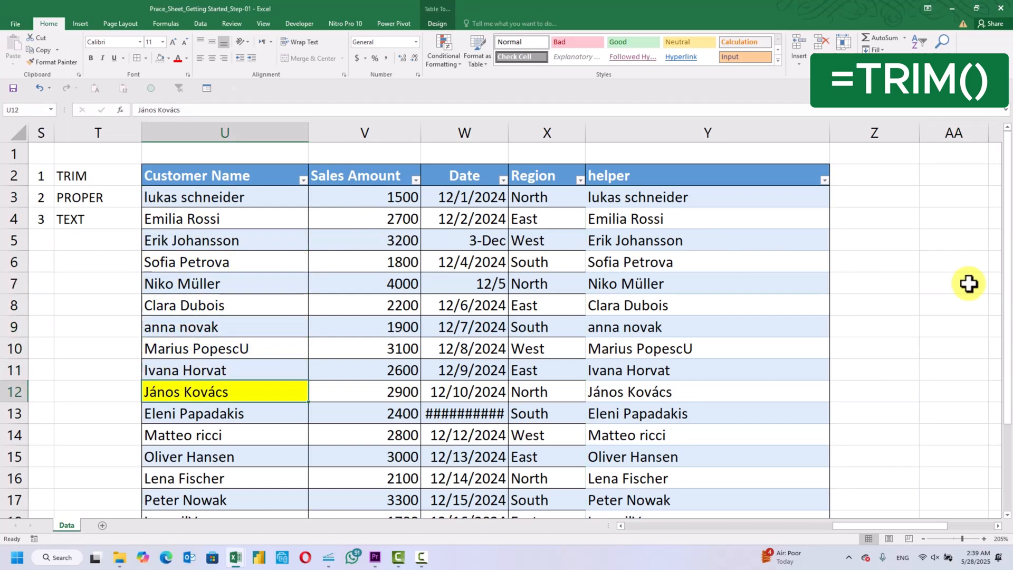
key("Down")
key("Down")
key("Down")
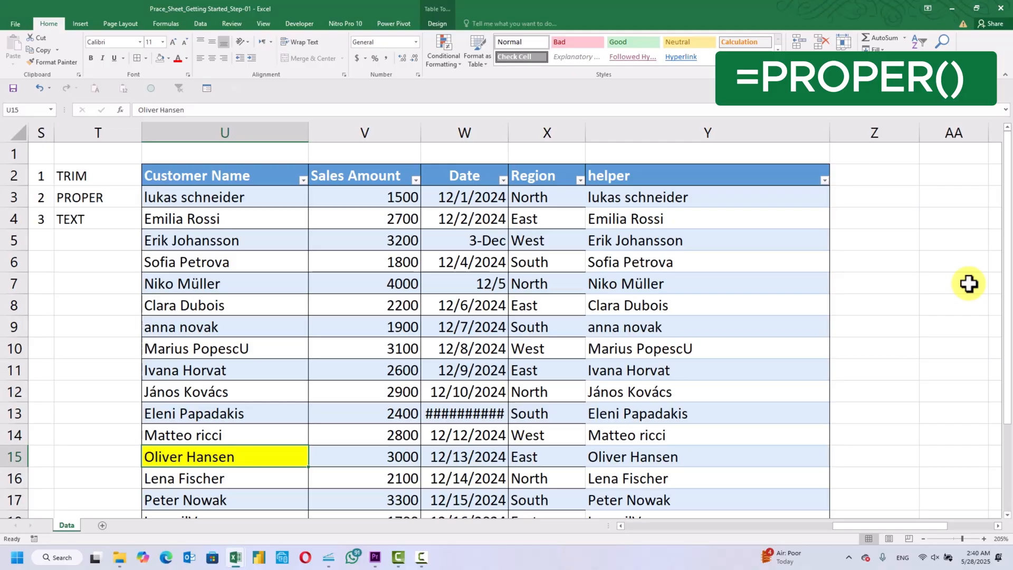
key("Up")
key("Up")
key("Up")
key("Up")
key("Up")
key("Up")
key("Up")
key("Up")
key("Up")
key("Up")
key("Up")
key("Up")
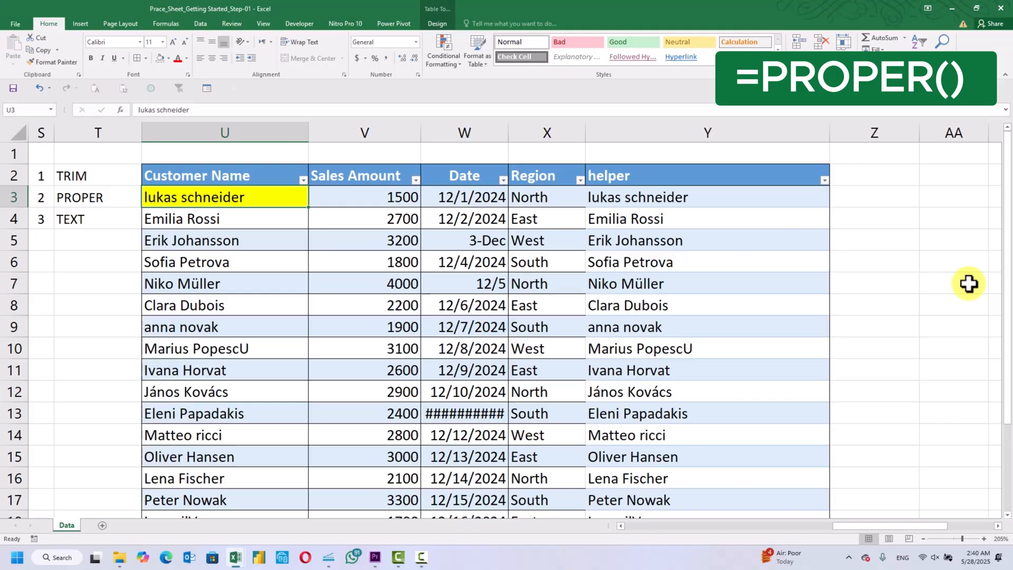
Clear the TRIM formulas from the helper column, cells Y3:Y22, keeping its header
key("Right")
key("Right")
key("Right")
key("Right")
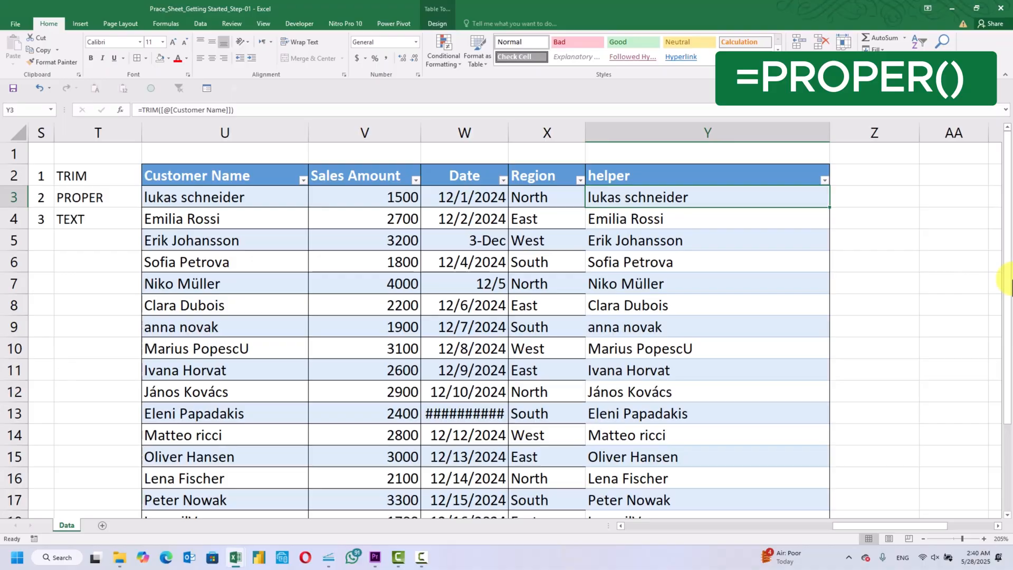
key("ctrl+shift+Down")
key("Delete")
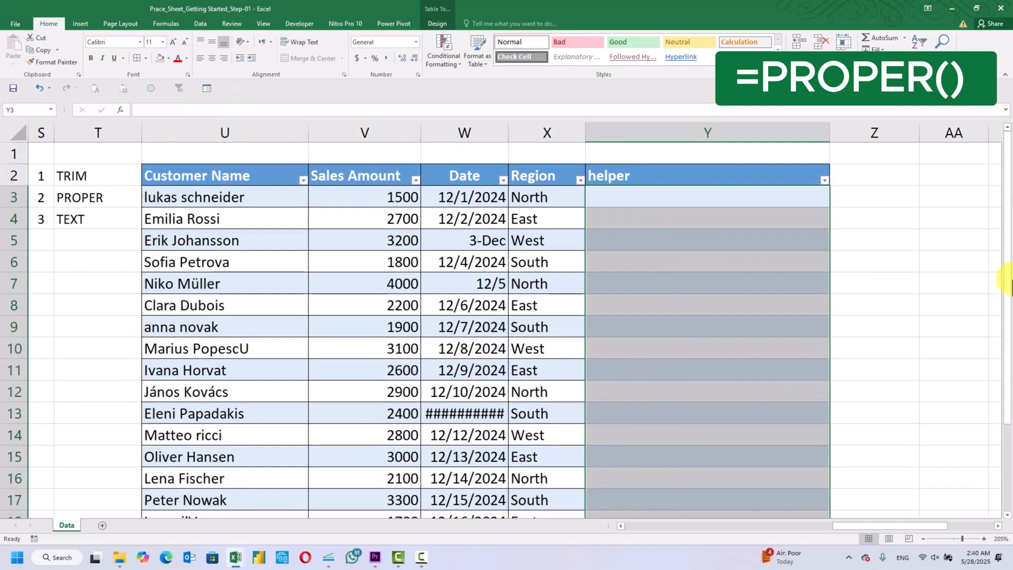
left_click(954, 211)
Enter the formula =PROPER([@[Customer Name]]) in helper cell Y3 so it fills the whole column
left_click(720, 199)
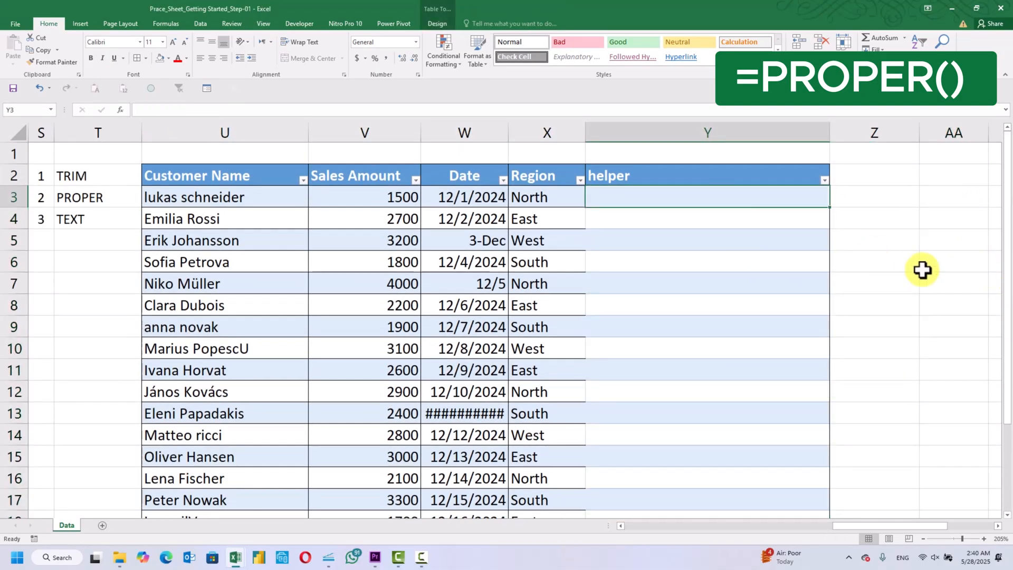
type("=PRO")
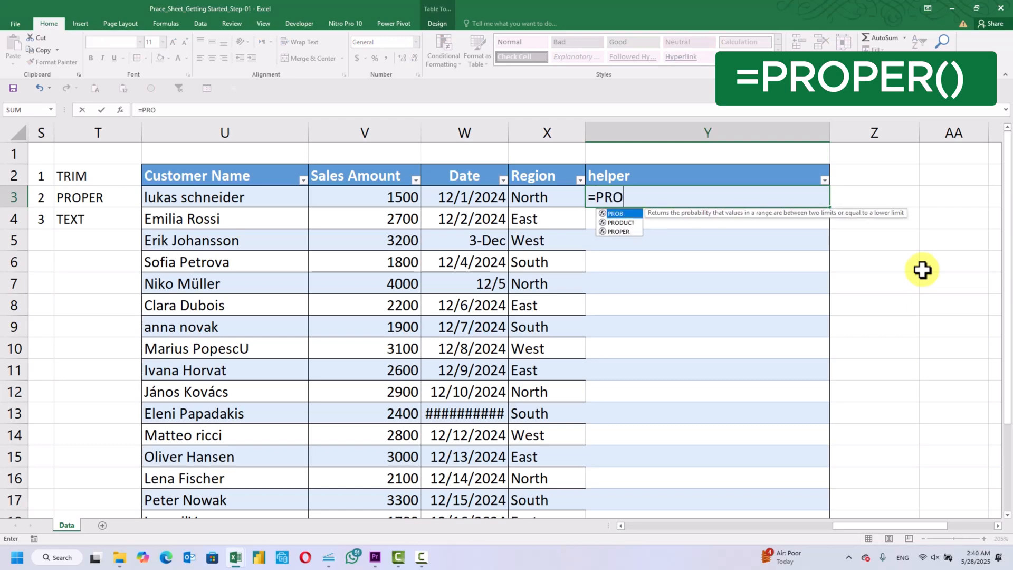
left_click(619, 232)
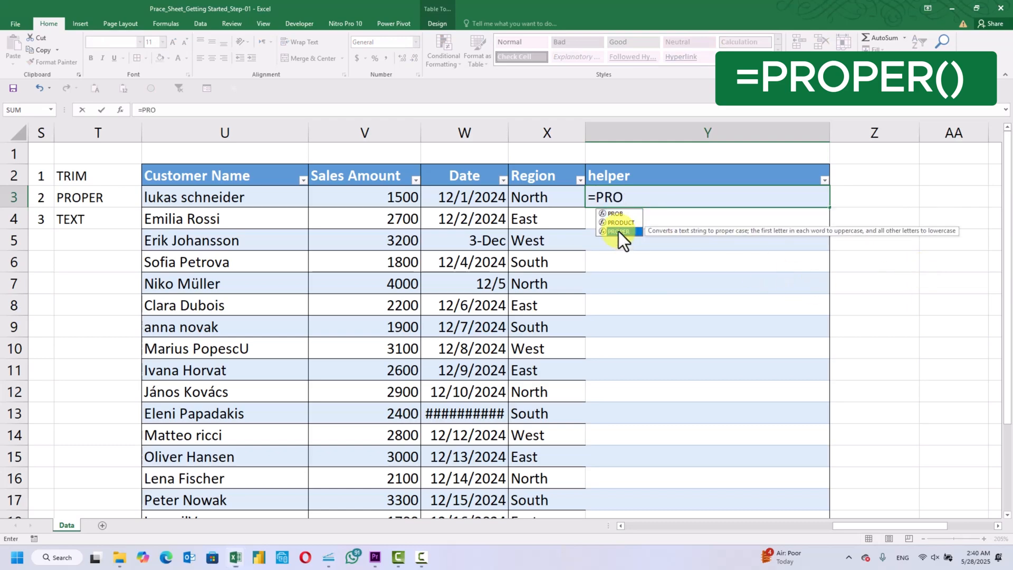
double_click(619, 231)
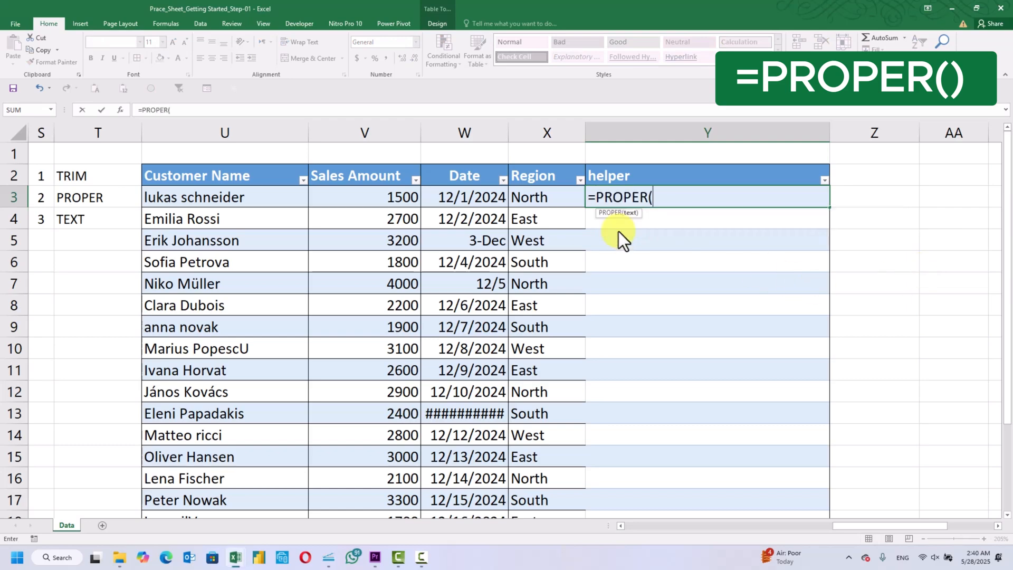
left_click(254, 197)
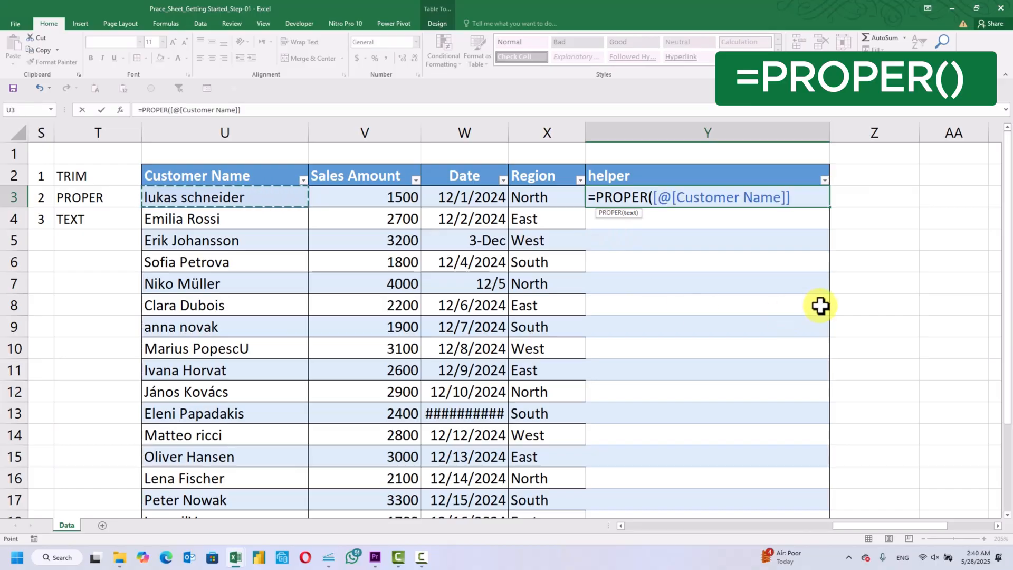
type(")")
key("Return")
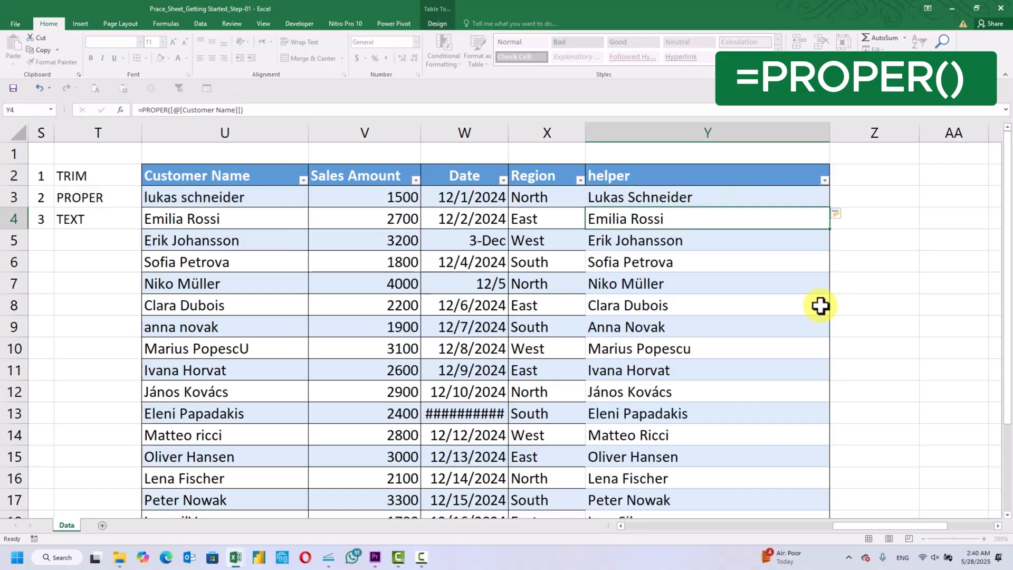
Compare the PROPER results in the helper column with the Customer Name entries, checking the capitalization down to the table's end
left_click(903, 254)
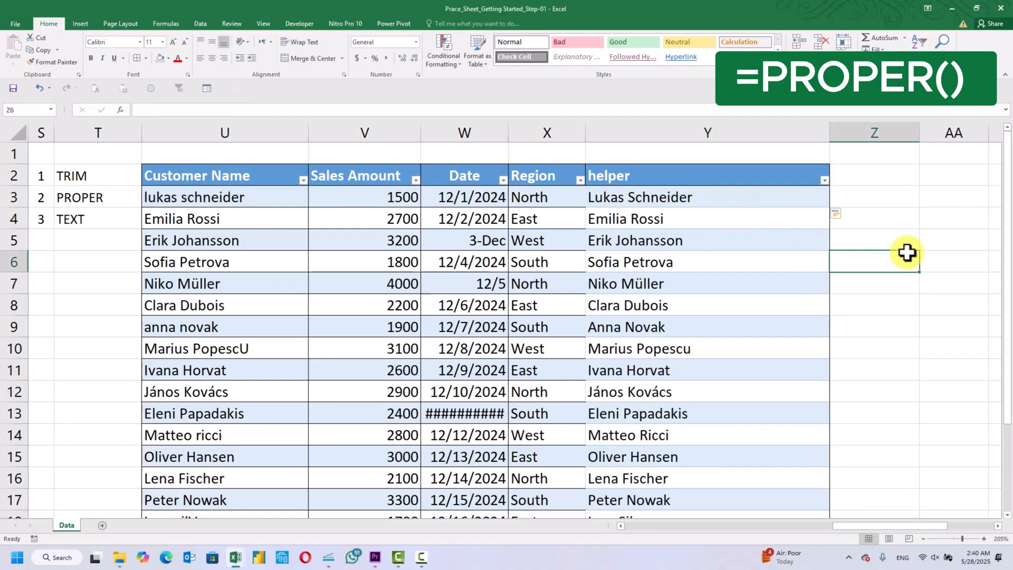
left_click(801, 214)
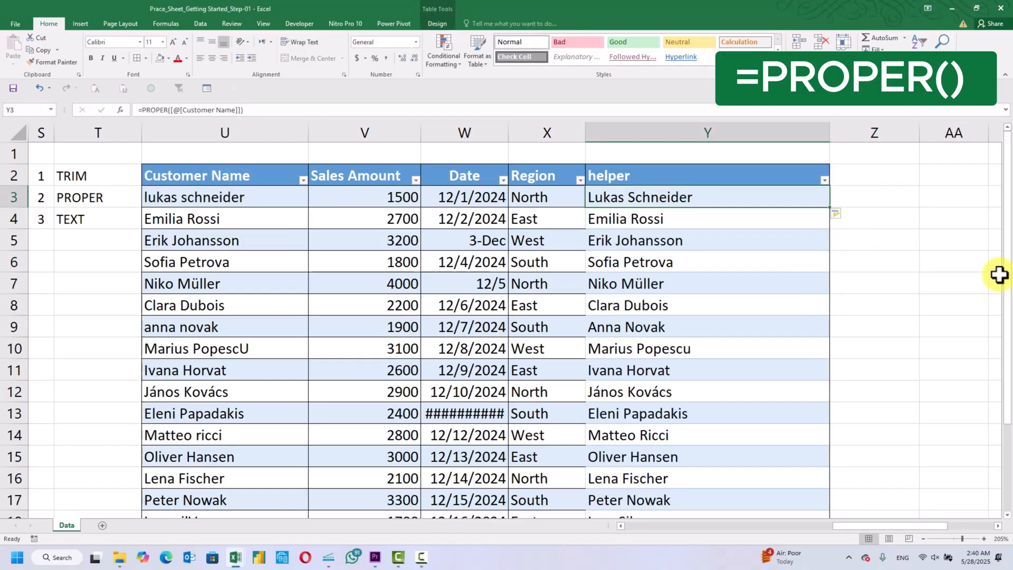
key("Down")
key("Down")
key("Down")
key("Down")
key("Down")
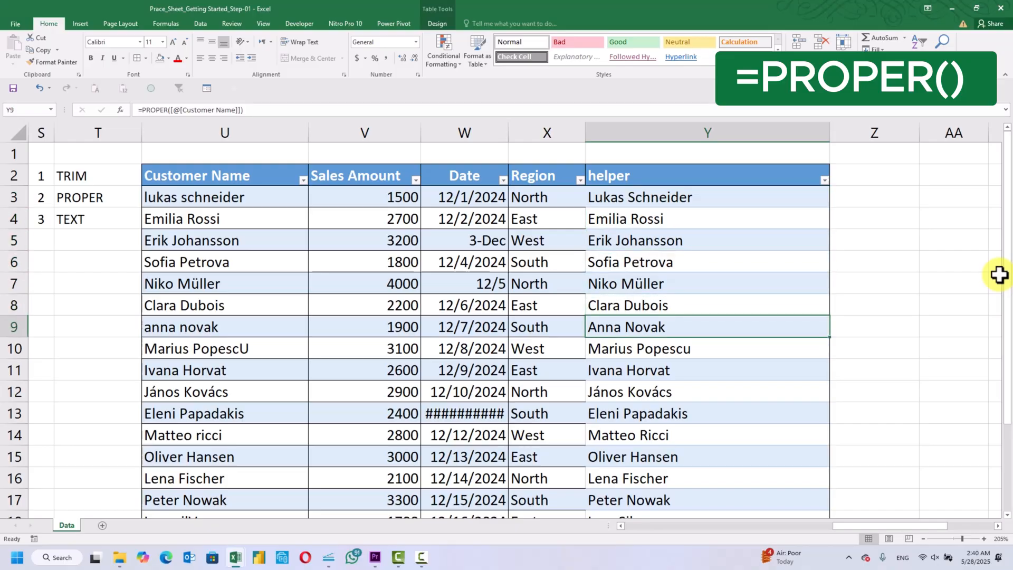
scroll(999, 274, "down", 2)
scroll(999, 274, "up", 2)
key("Up")
key("Up")
key("Up")
key("Up")
key("Up")
key("Up")
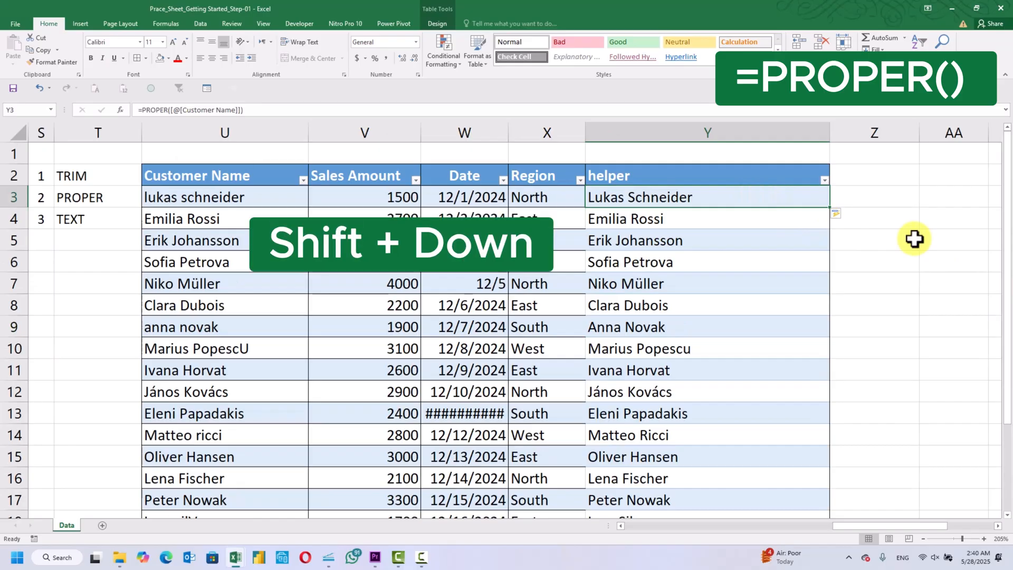
Copy the PROPER results in the helper column, cells Y3:Y22
key("shift+Down")
key("shift+Down")
key("shift+Down")
key("shift+Down")
key("shift+Down")
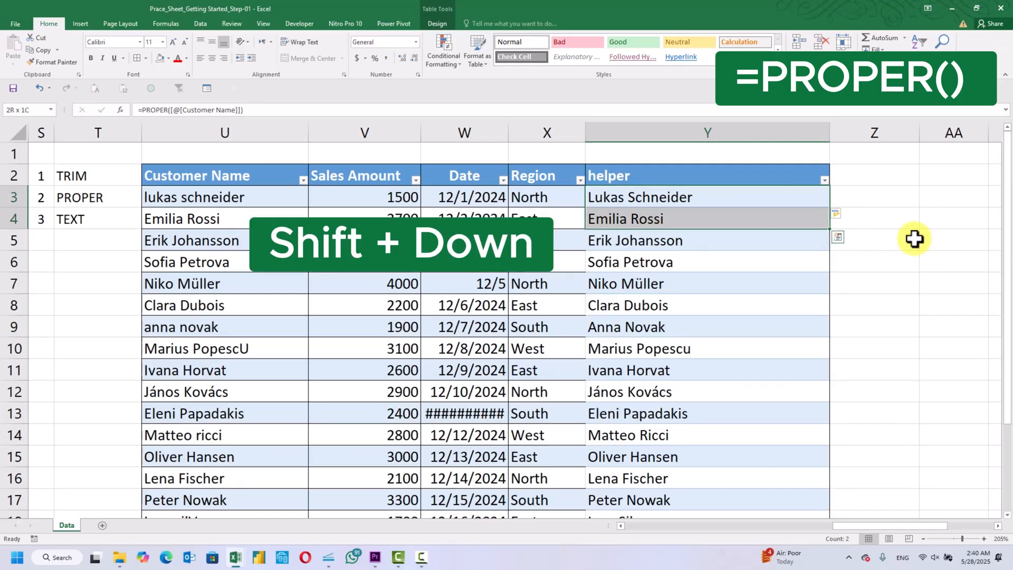
key("shift+Down")
key("shift+Down")
key("shift+Down")
key("shift+Down")
key("shift+Down")
key("shift+Down")
key("shift+Down")
key("shift+Down")
key("shift+Down")
key("shift+Down")
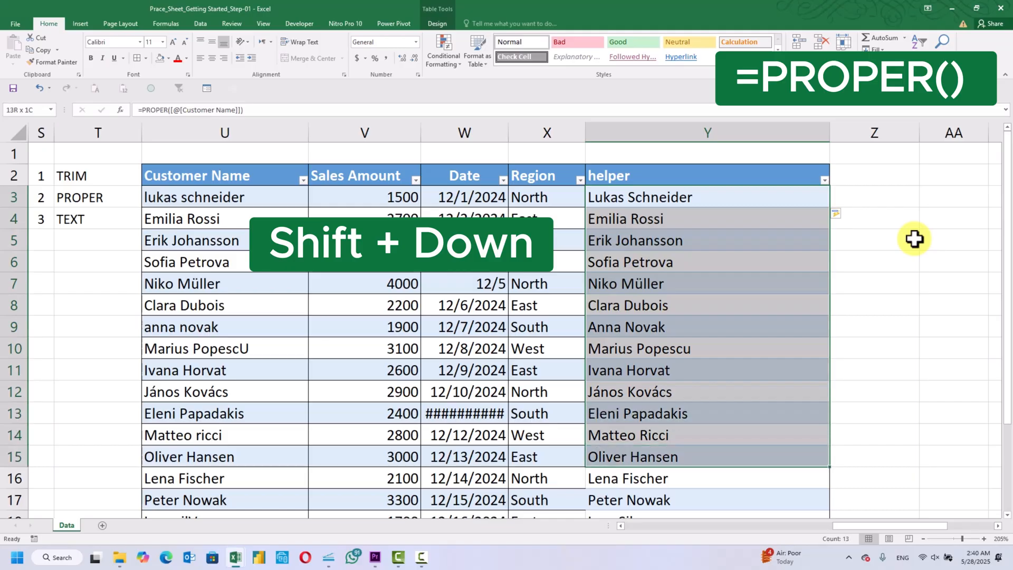
key("ctrl+c")
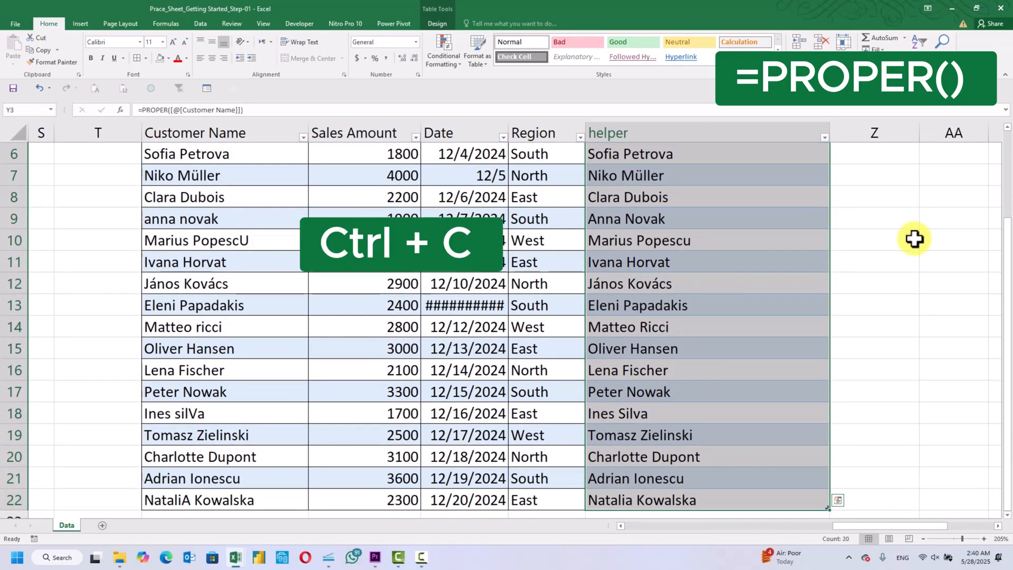
Paste the copied names as values only over the Customer Name column starting at U3, and end copy mode
scroll(915, 239, "up", 2)
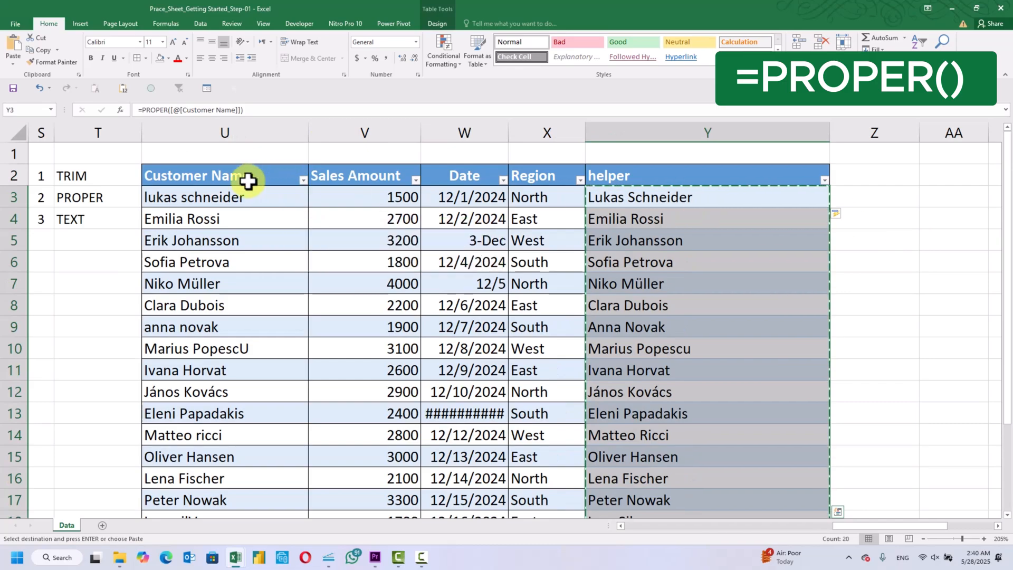
left_click(237, 195)
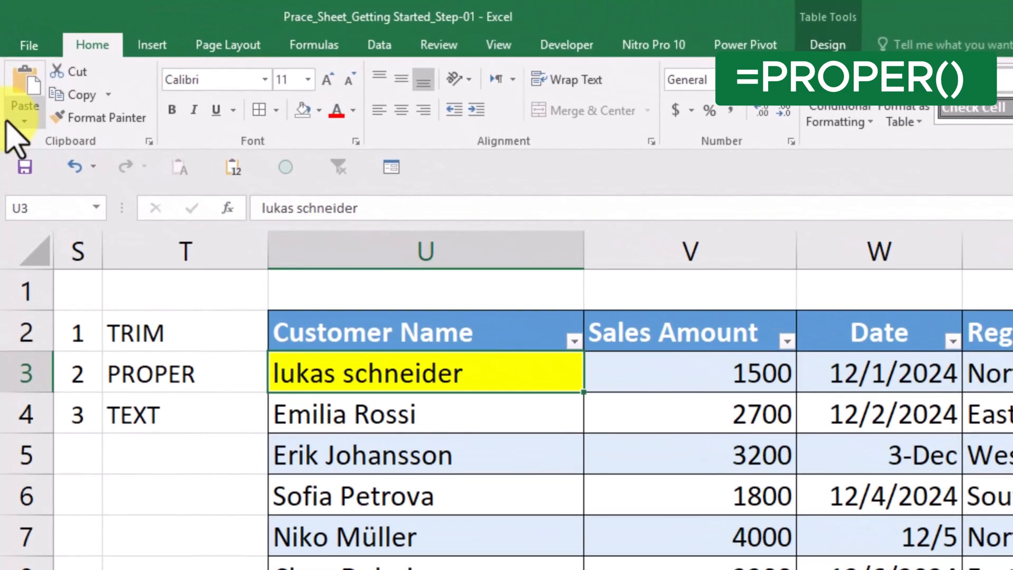
left_click(5, 68)
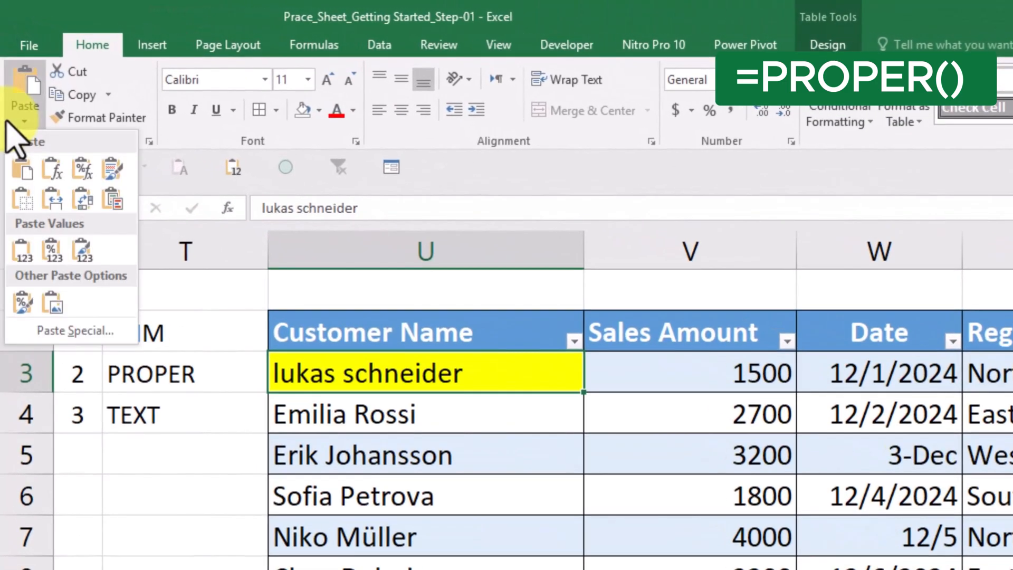
left_click(76, 332)
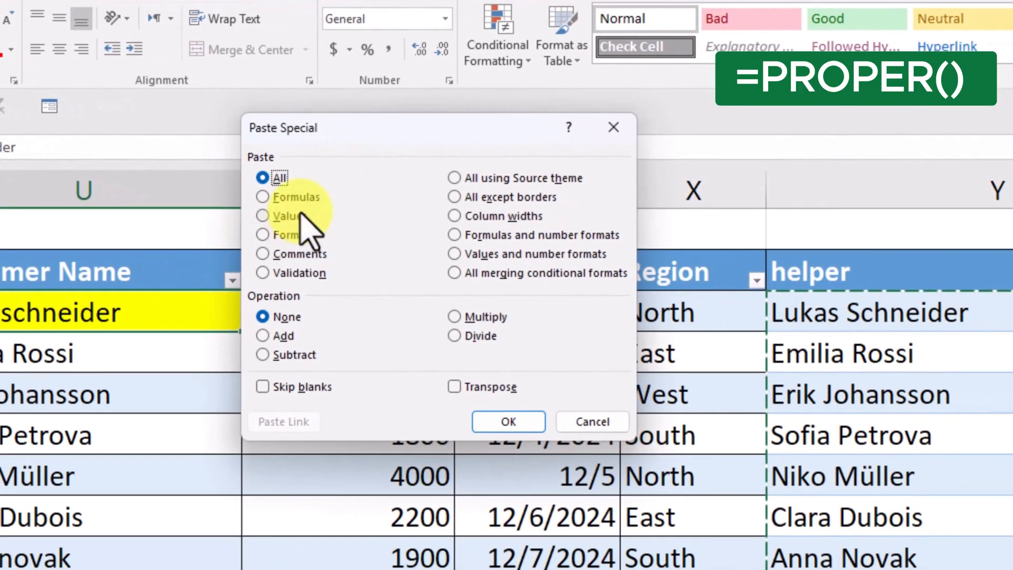
left_click(363, 229)
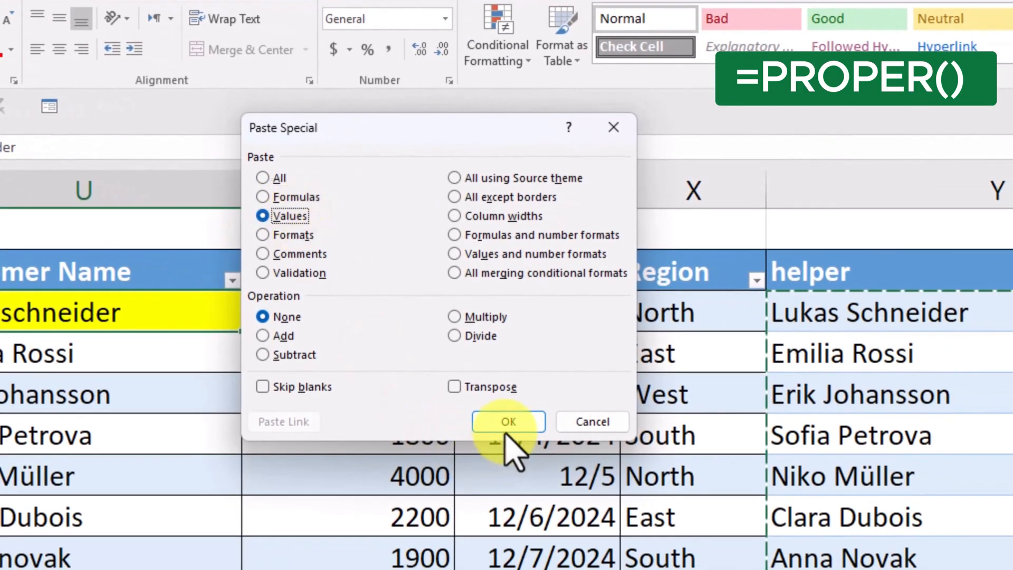
left_click(506, 430)
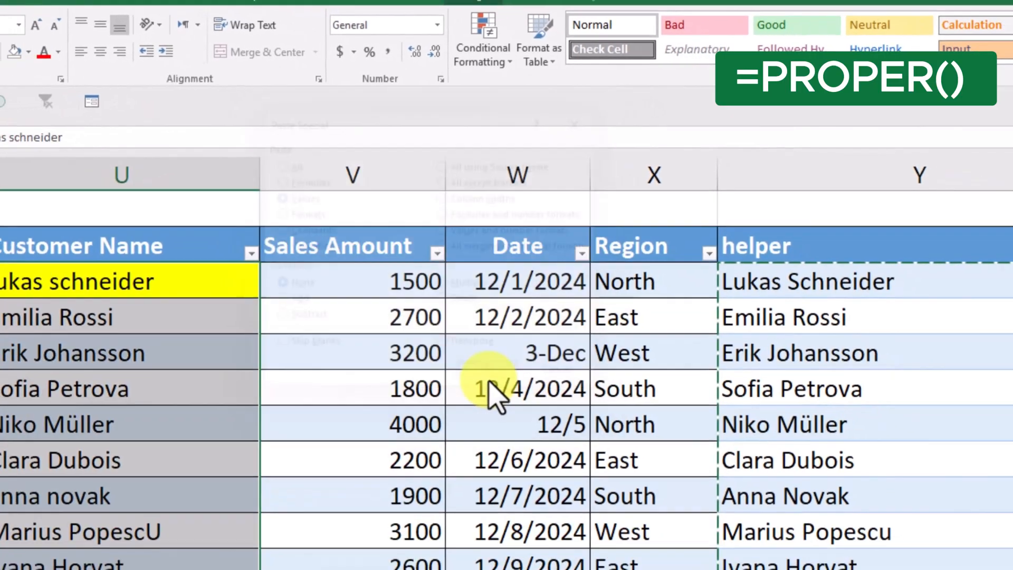
left_click(905, 313)
key("Escape")
left_click(925, 280)
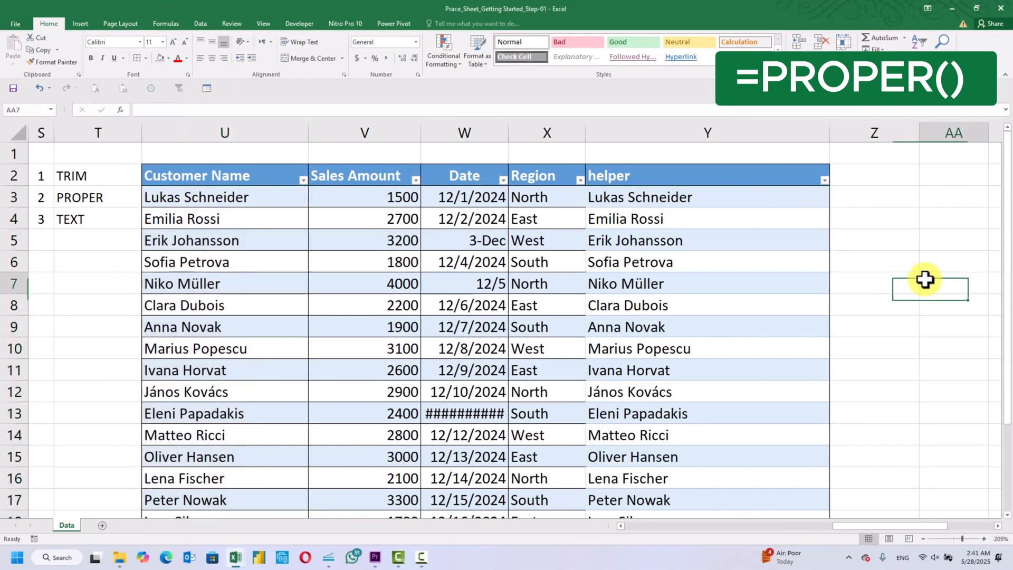
Check the Customer Name entries from U3 down to U15 for plain values with proper capitalization instead of formulas
left_click(724, 224)
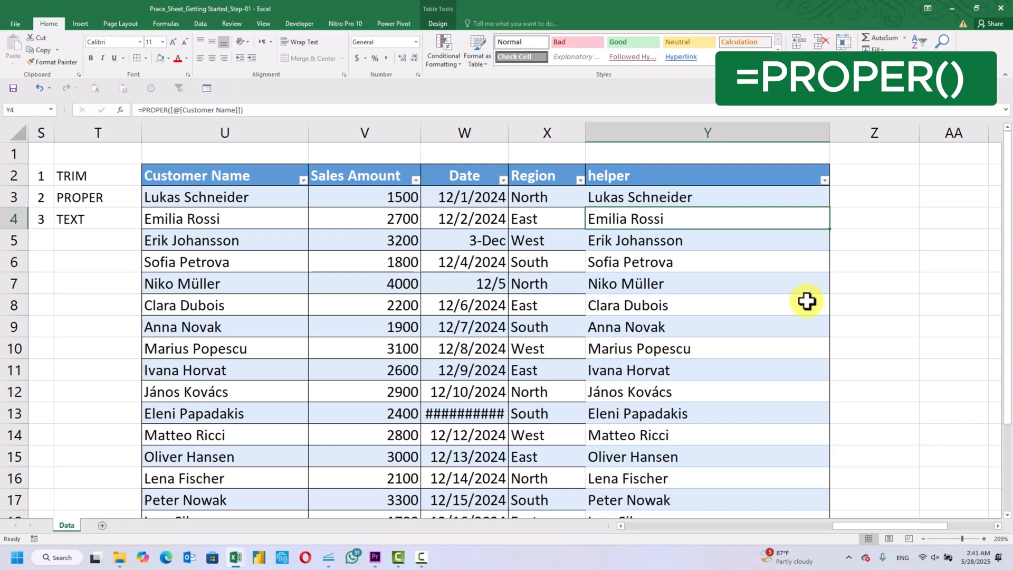
key("Left")
key("Left")
key("Left")
key("Left")
key("Up")
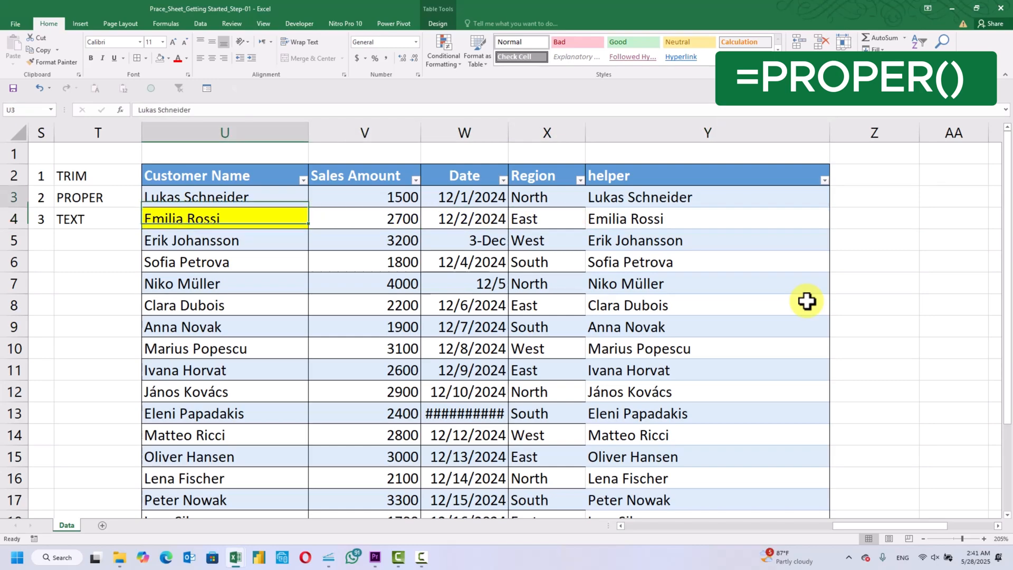
key("Down")
key("Down")
key("Down")
key("Down")
key("Down")
key("Down")
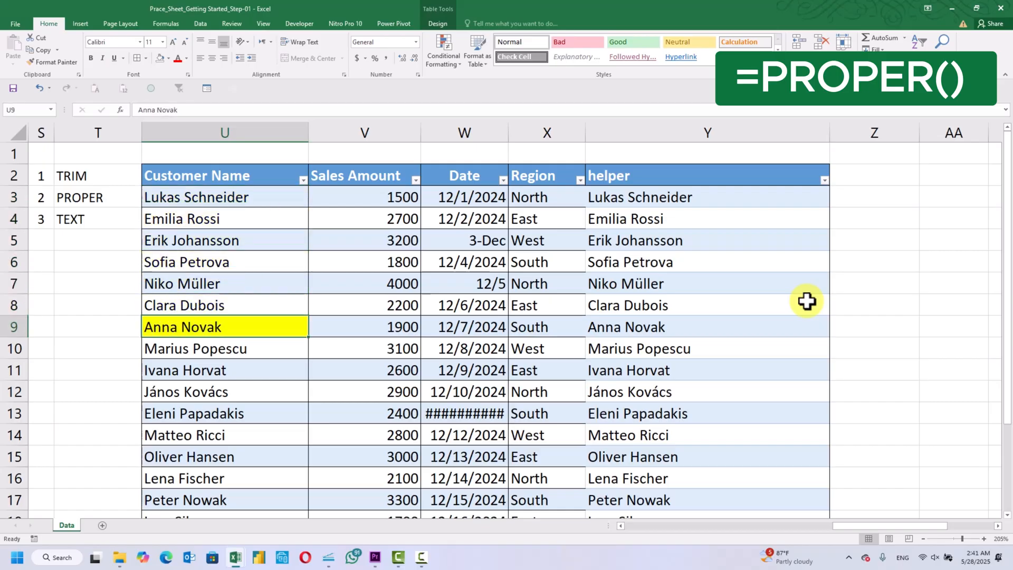
key("Down")
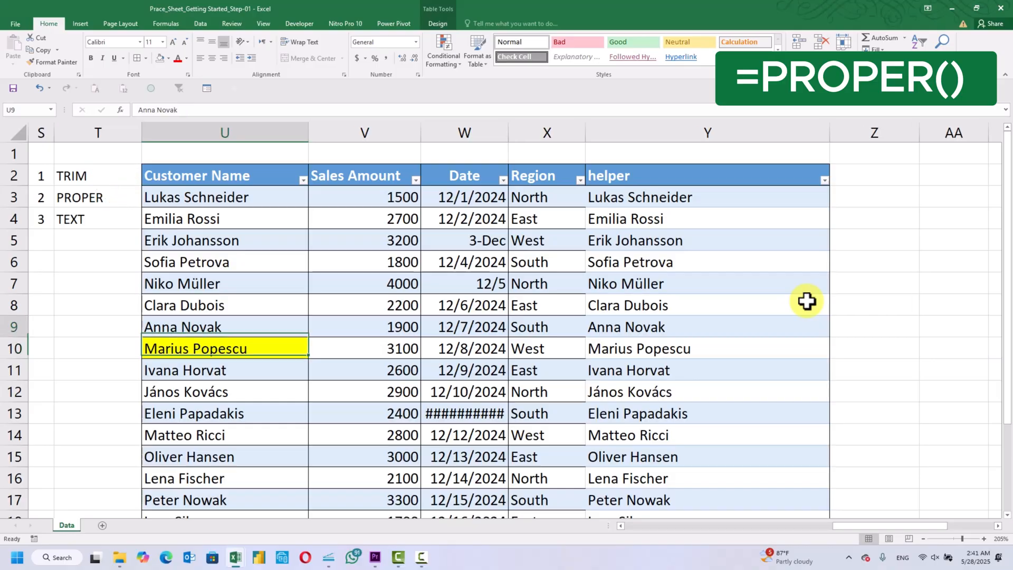
key("Up")
key("Up")
key("Up")
key("Up")
key("Up")
key("Up")
key("Up")
key("Down")
key("Down")
key("Down")
key("Down")
key("Down")
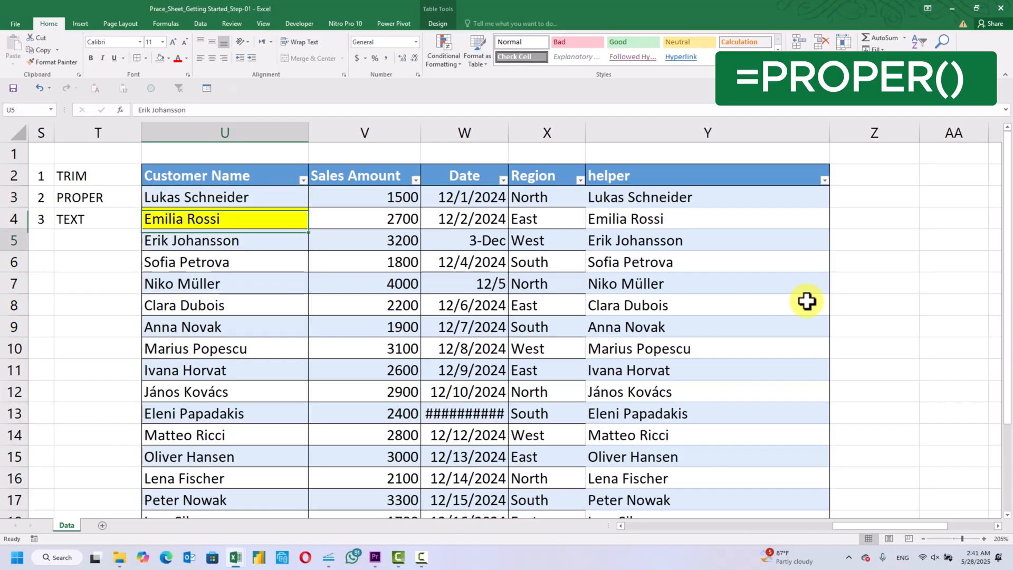
key("Down")
key("Down")
key("Down")
key("Down")
key("Down")
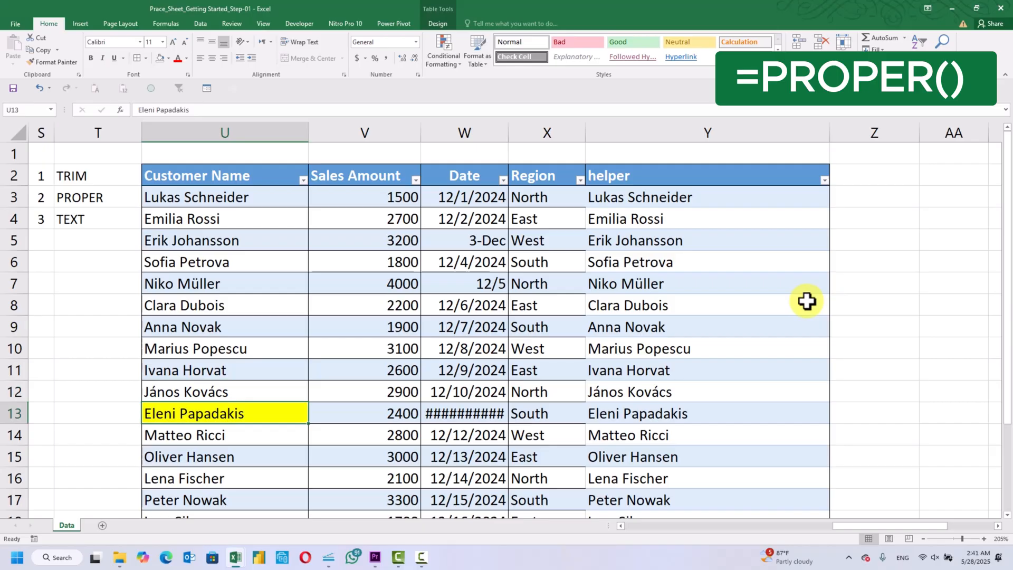
key("Down")
key("Down")
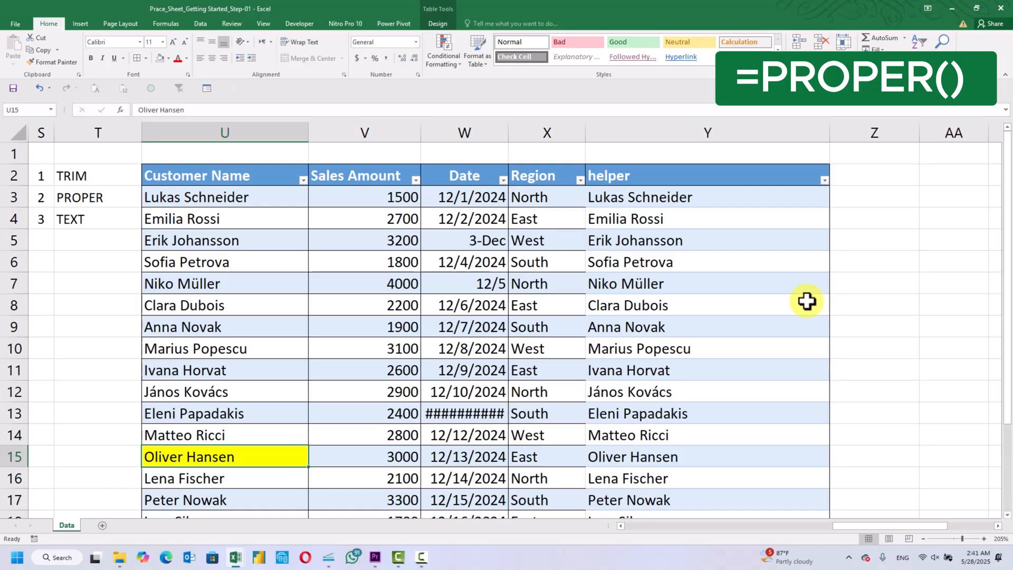
Delete the helper column Y from the sheet
left_click(806, 301)
left_click(703, 136)
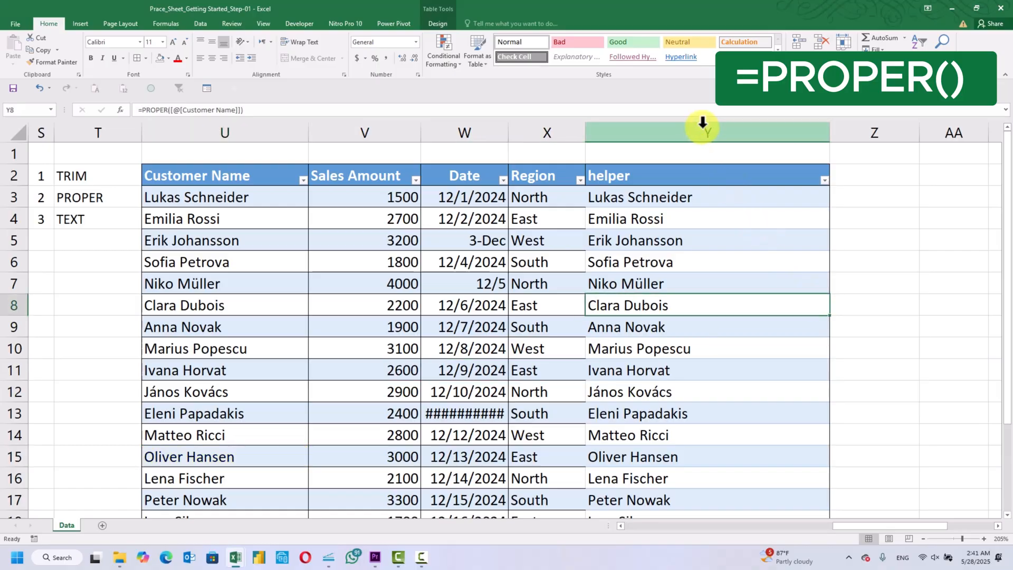
key("ctrl+minus")
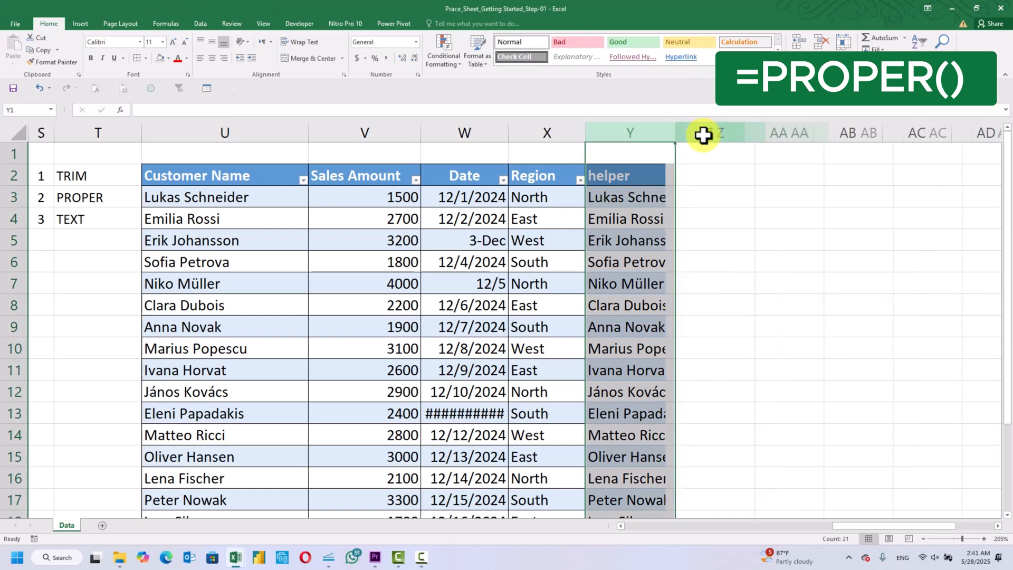
left_click(806, 261)
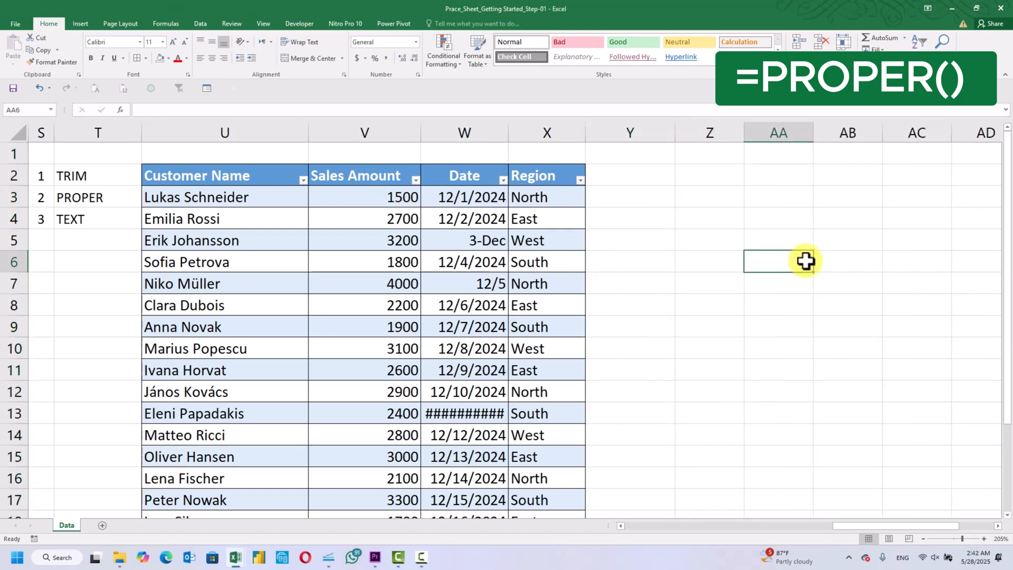
Enter the header HELPER in cell Y2, next to the table's Region column
left_click(411, 195)
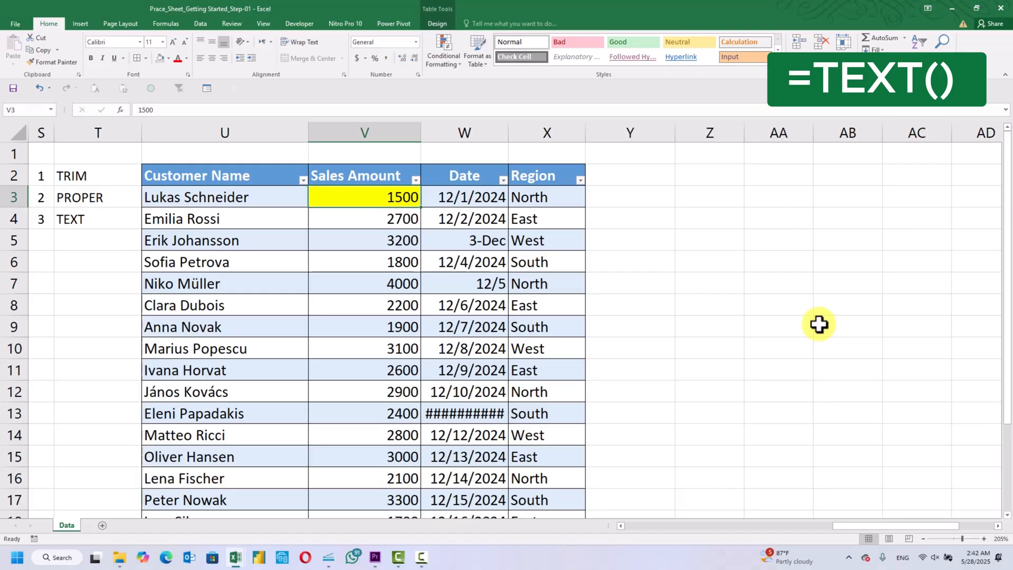
key("Right")
key("Right")
key("Right")
key("Up")
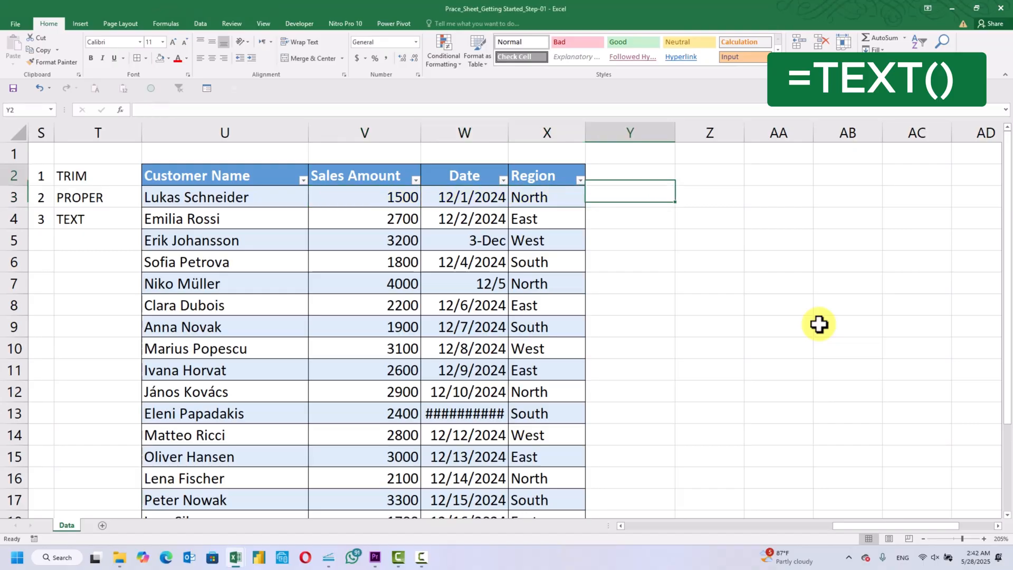
type("HEP")
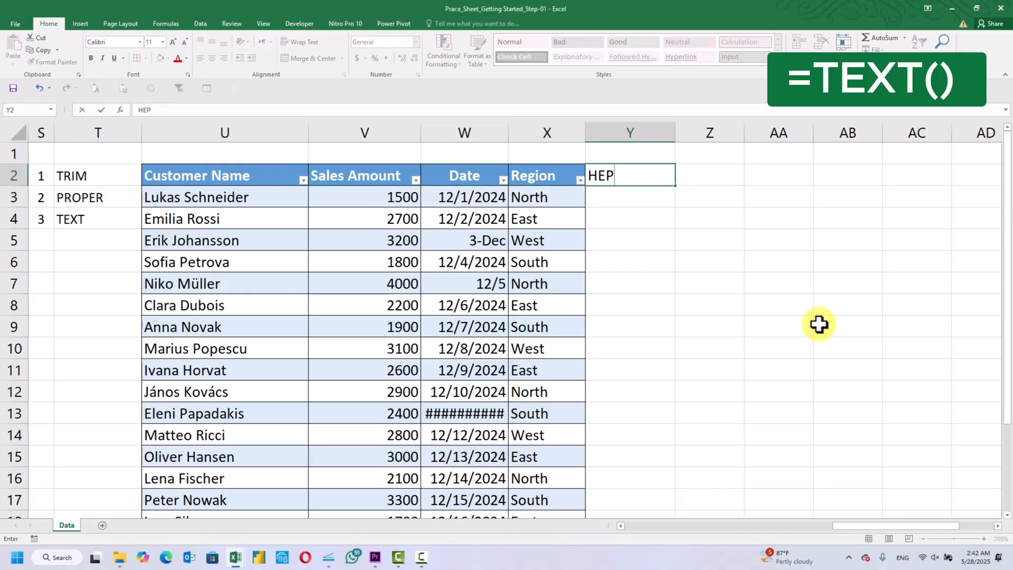
type("ER")
key("Return")
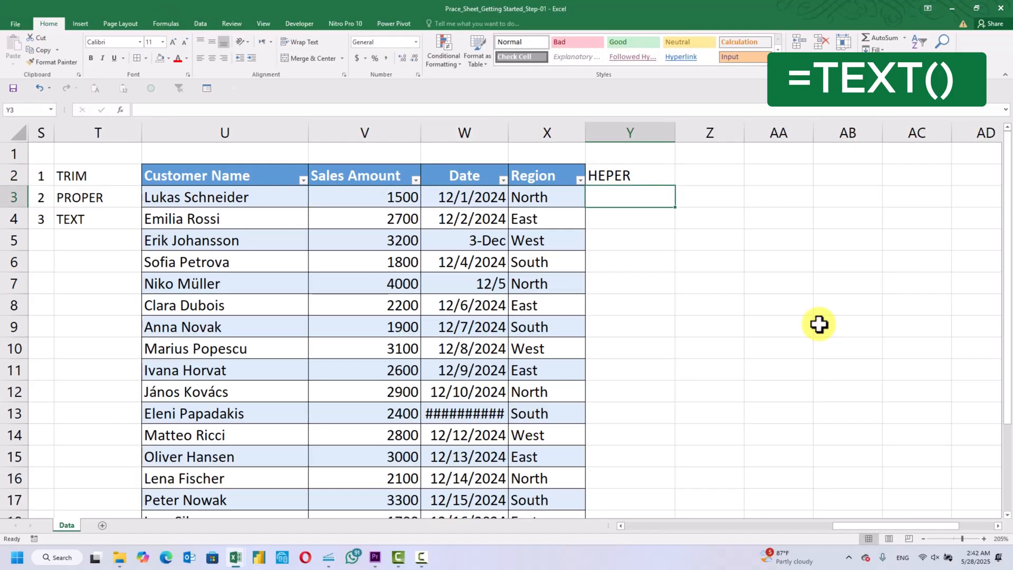
key("Up")
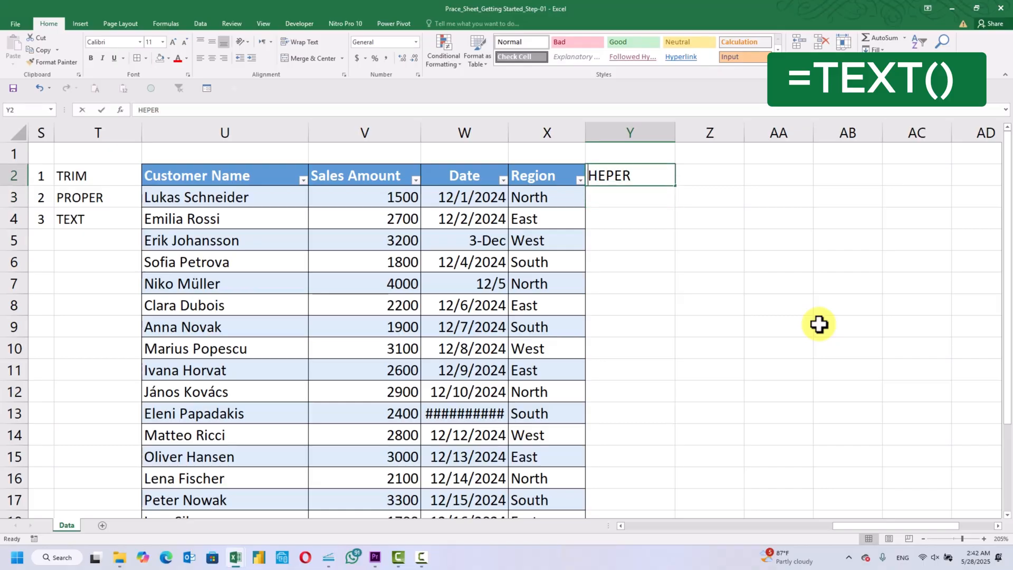
key("F2")
key("BackSpace")
key("BackSpace")
key("BackSpace")
type("LPER")
key("Return")
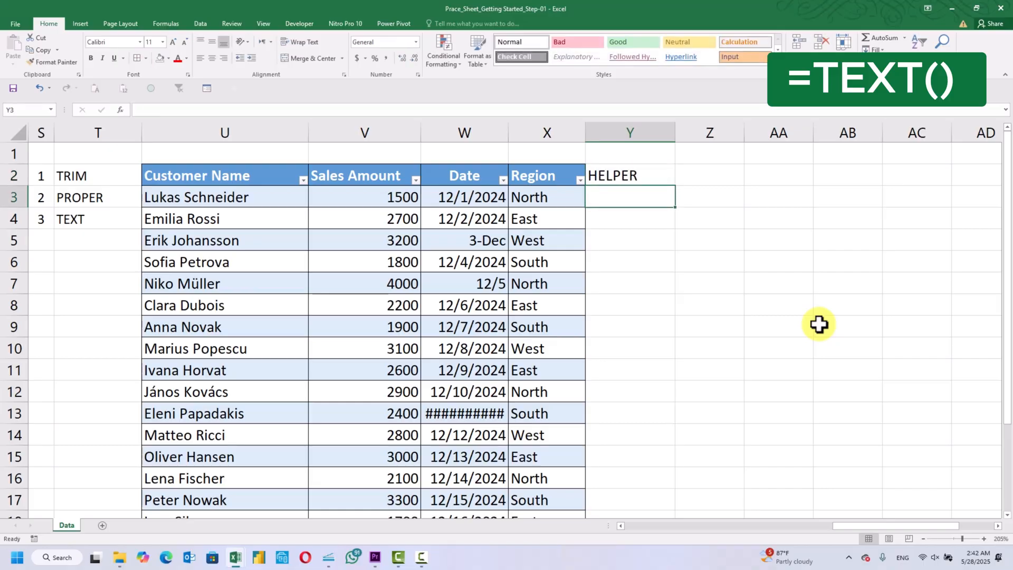
type("=")
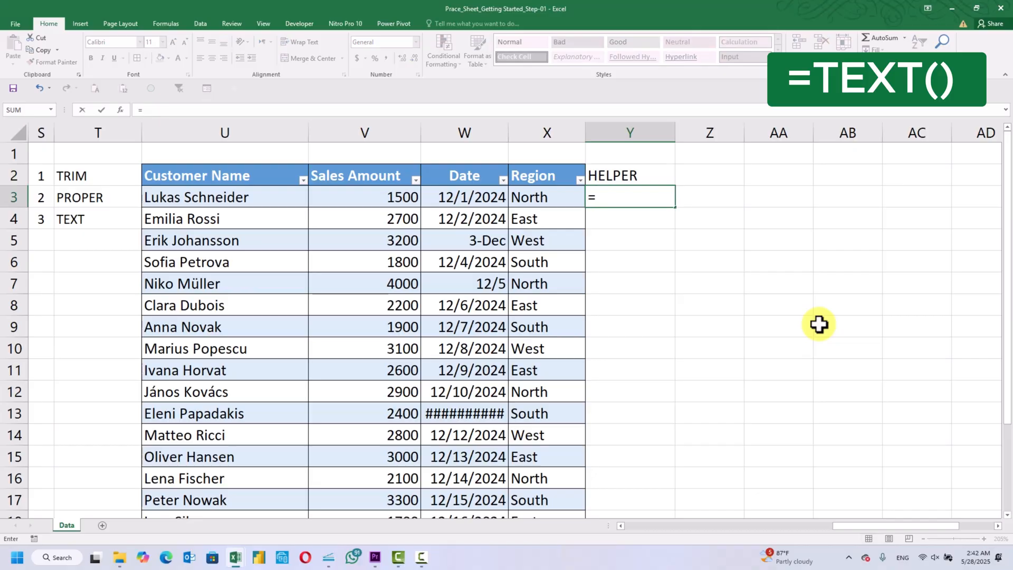
type("TEX")
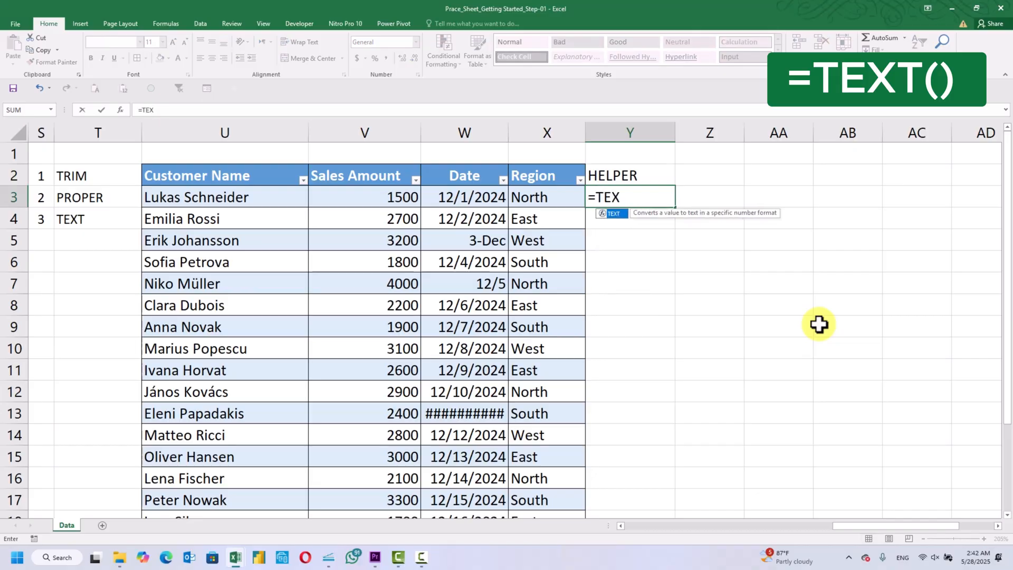
key("Return")
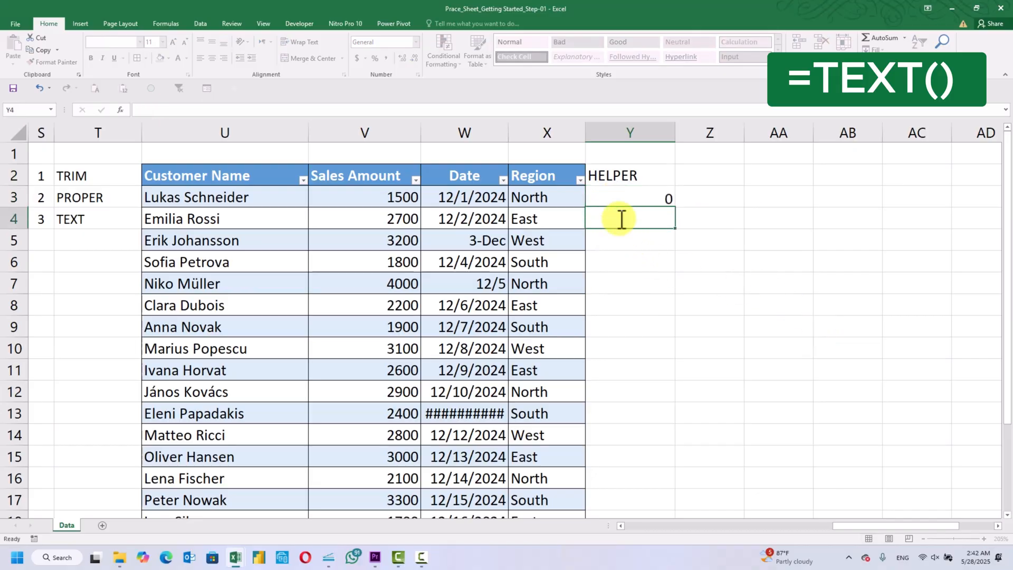
key("Up")
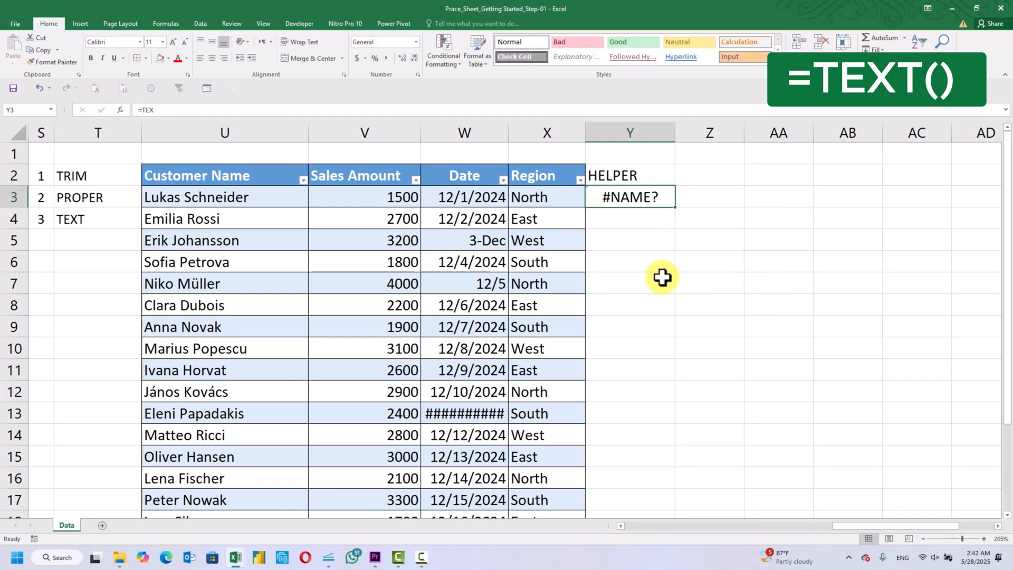
Enter a TEXT formula in Y3 that formats the row's Sales Amount with the format "$#,##0.00"
type("=TEXT")
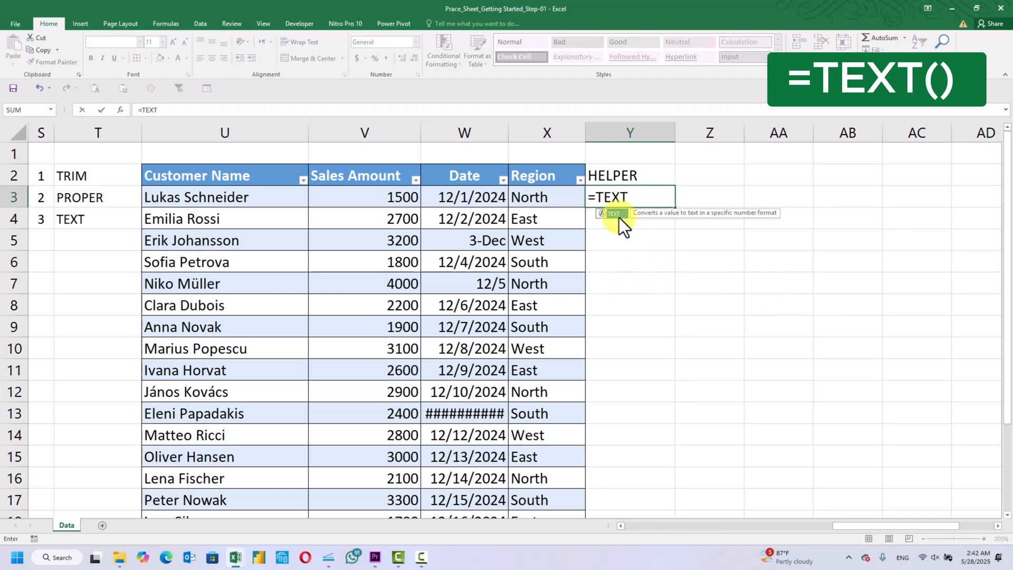
double_click(619, 218)
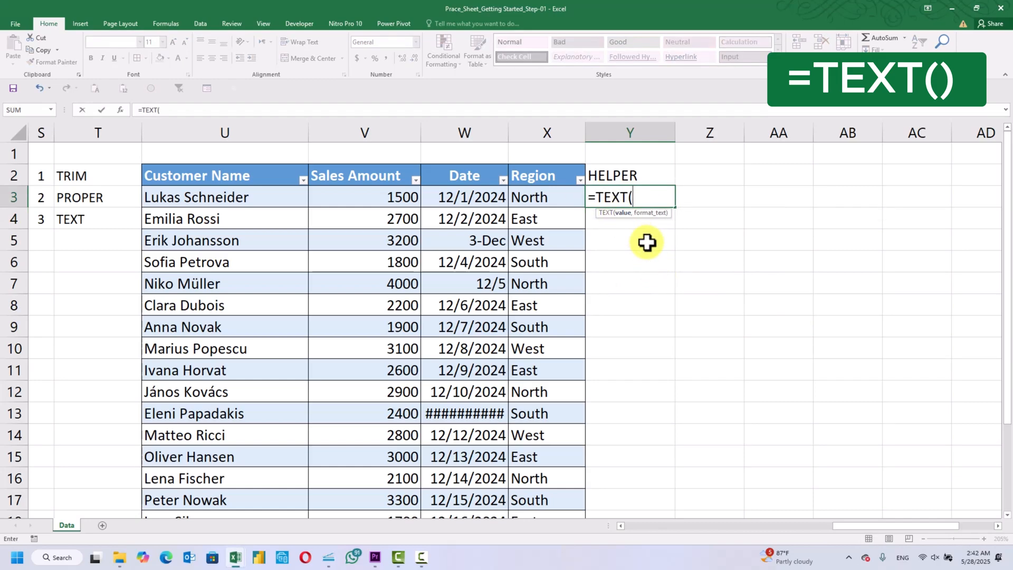
left_click(375, 191)
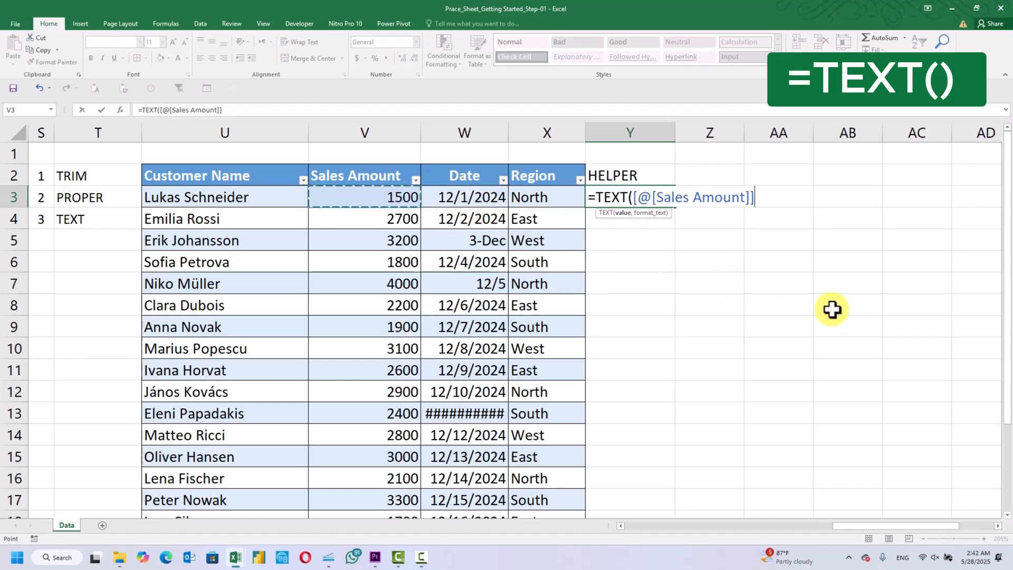
type(",")
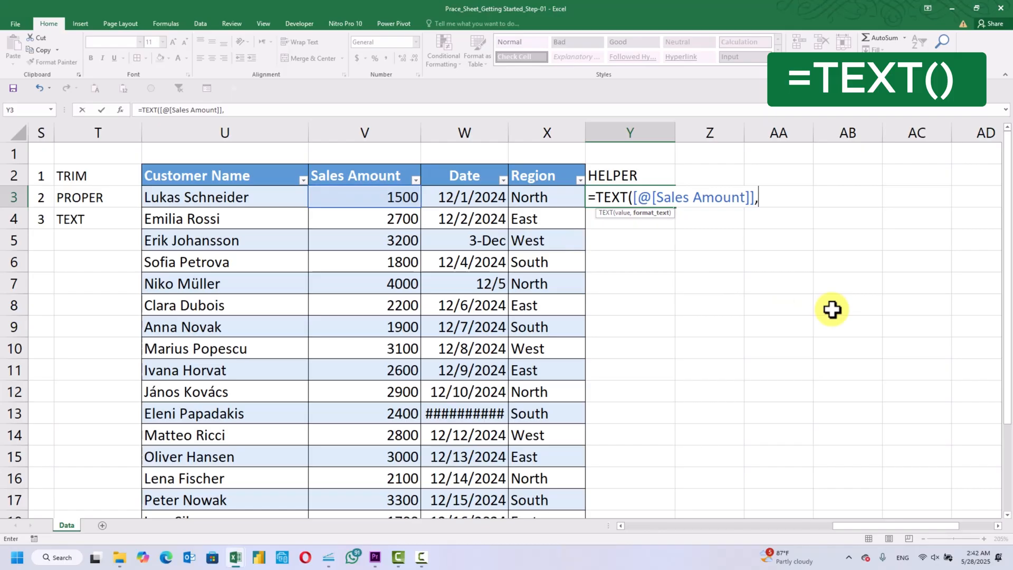
type("\"$#,##0")
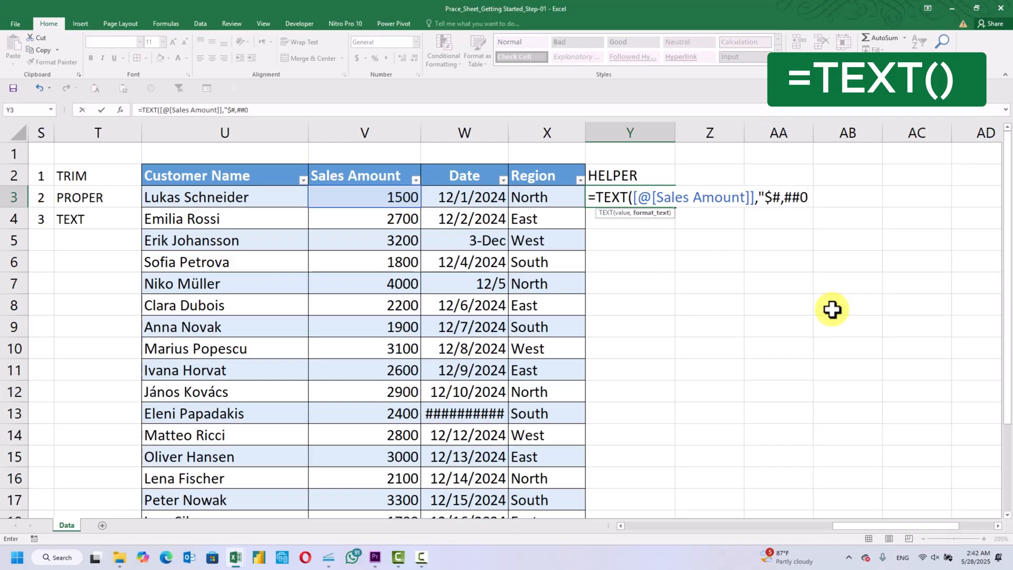
type(".00\")")
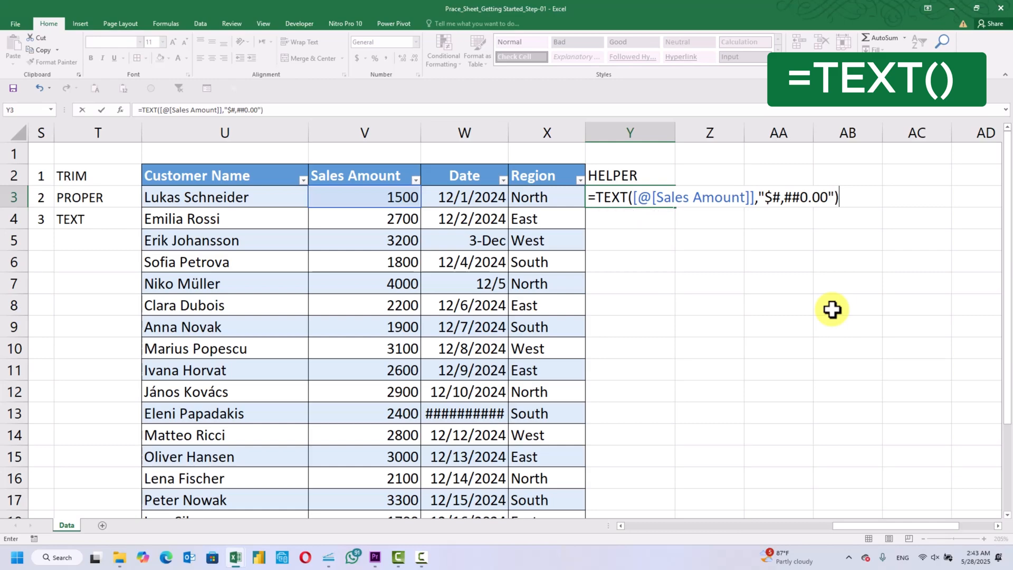
key("Return")
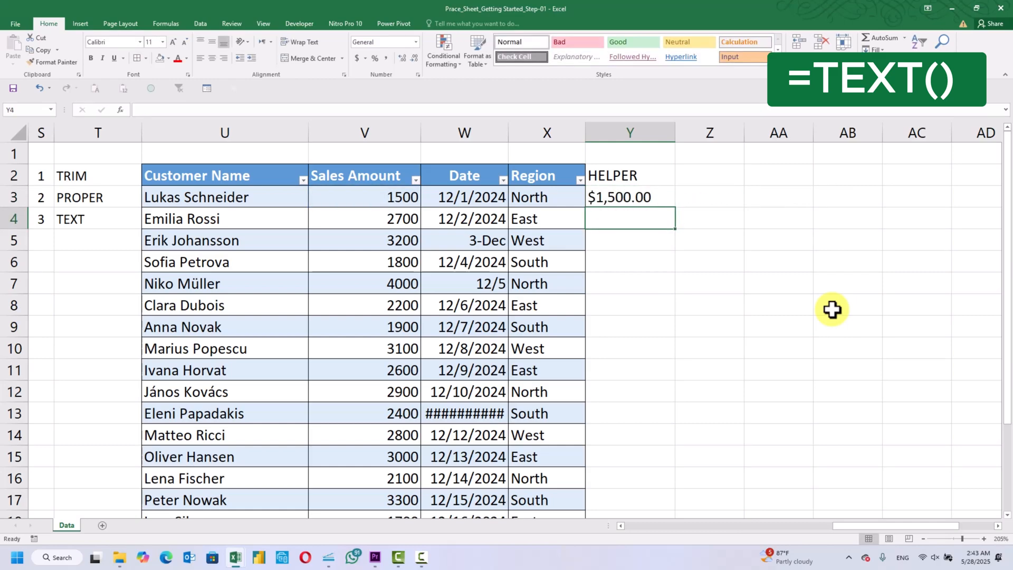
Copy the TEXT formula from Y3 into Y4 through Y22, down to the table's last row
key("Up")
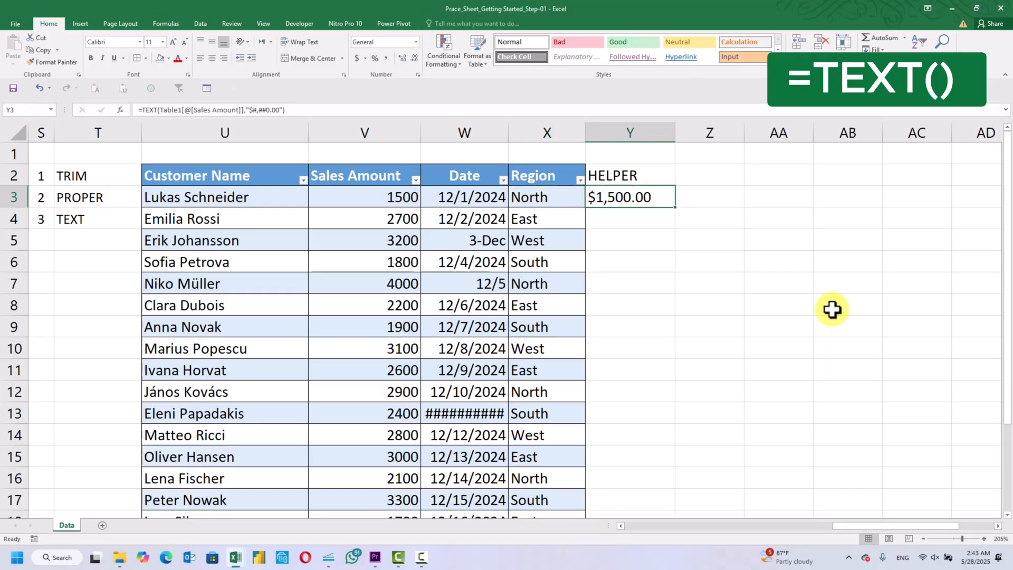
key("ctrl+c")
key("Down")
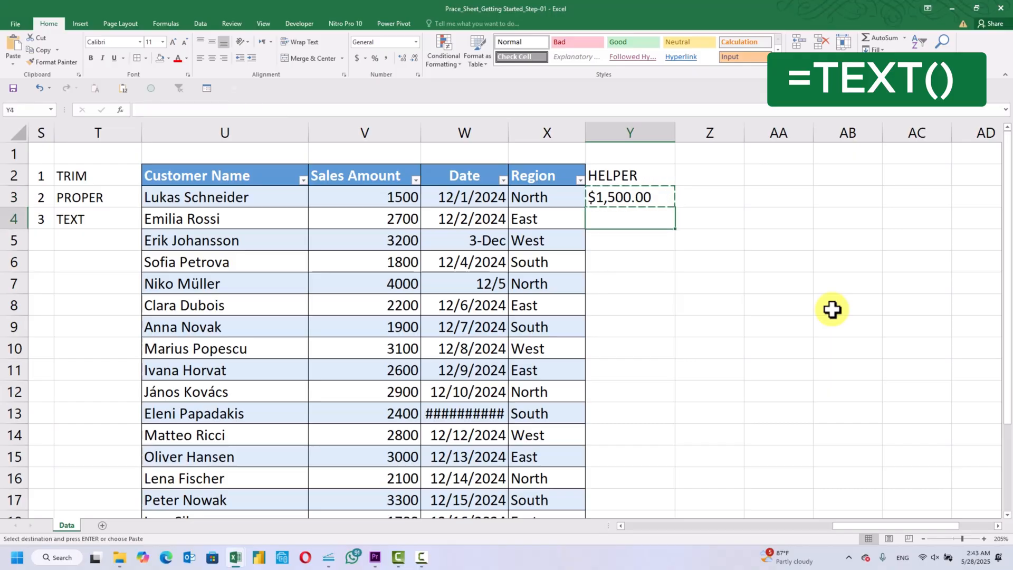
key("shift+Down")
key("shift+Down")
key("shift+Down")
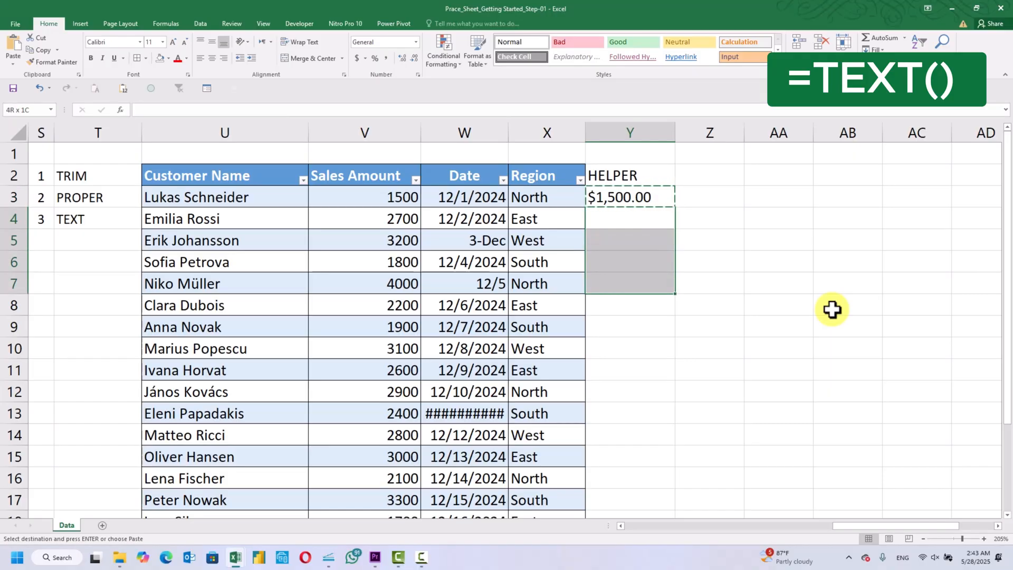
key("shift+Down")
key("shift+Down")
key("shift+Down")
key("shift+Down")
key("shift+Down")
key("shift+Down")
key("shift+Down")
key("shift+Down")
key("shift+Down")
key("shift+Down")
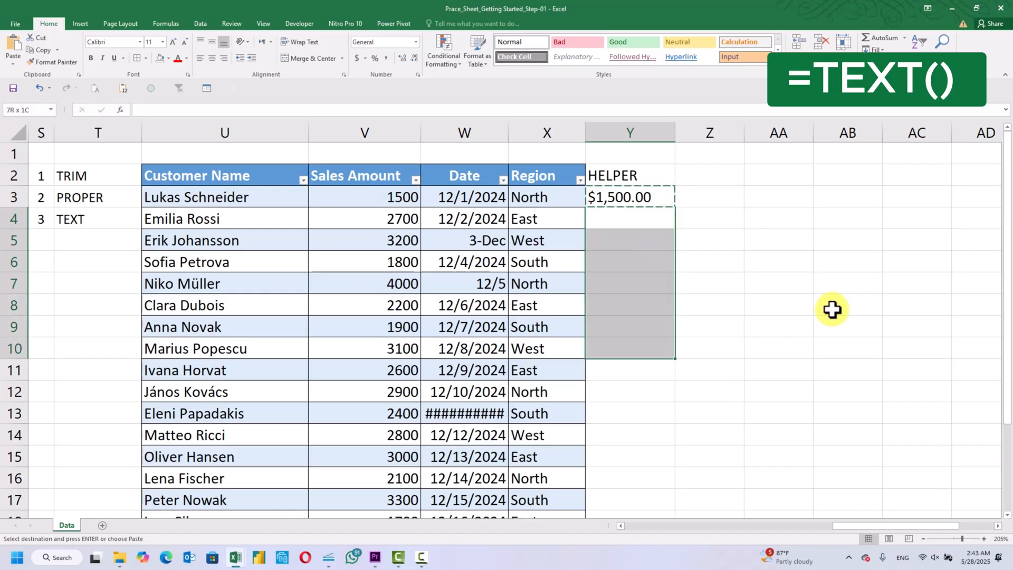
key("shift+Down")
key("shift+Down")
key("shift+Down")
key("shift+Down")
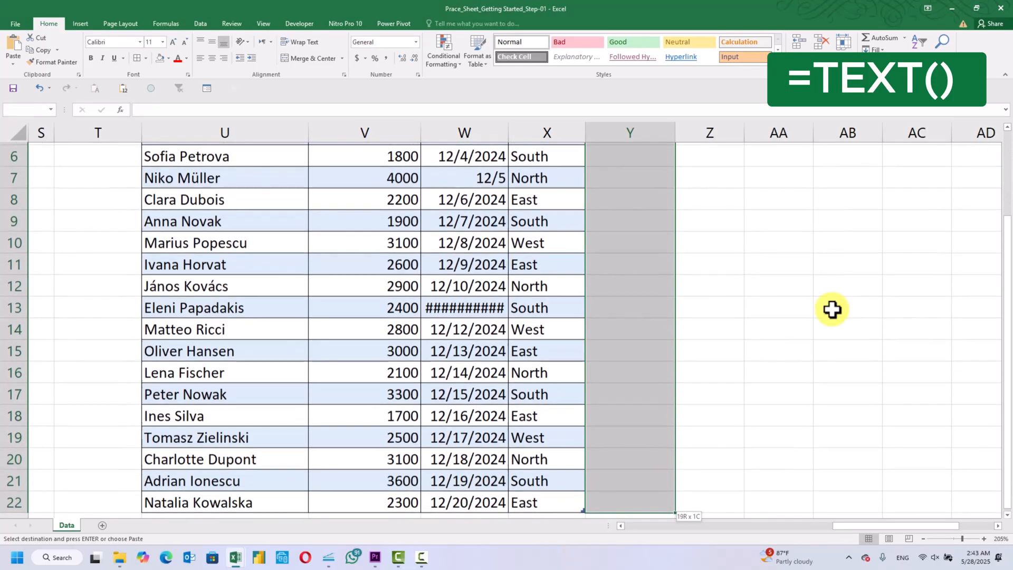
key("shift+Down")
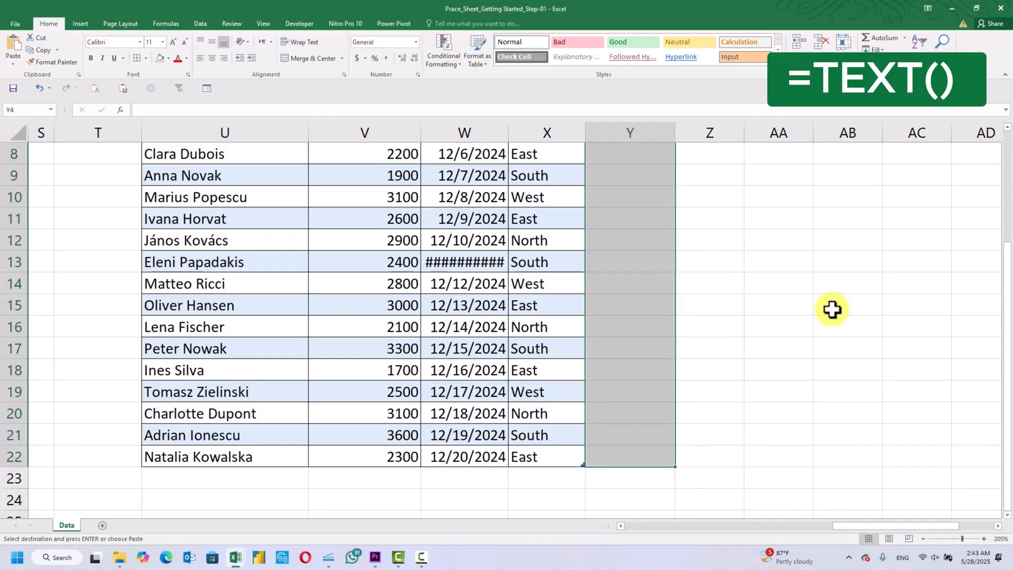
scroll(936, 232, "up", 3)
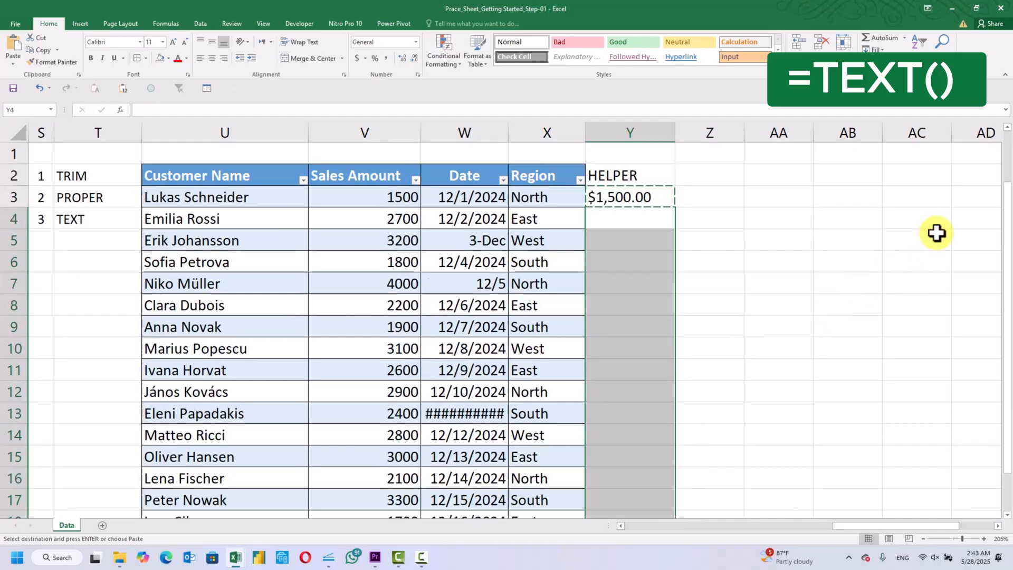
key("Return")
left_click(868, 278)
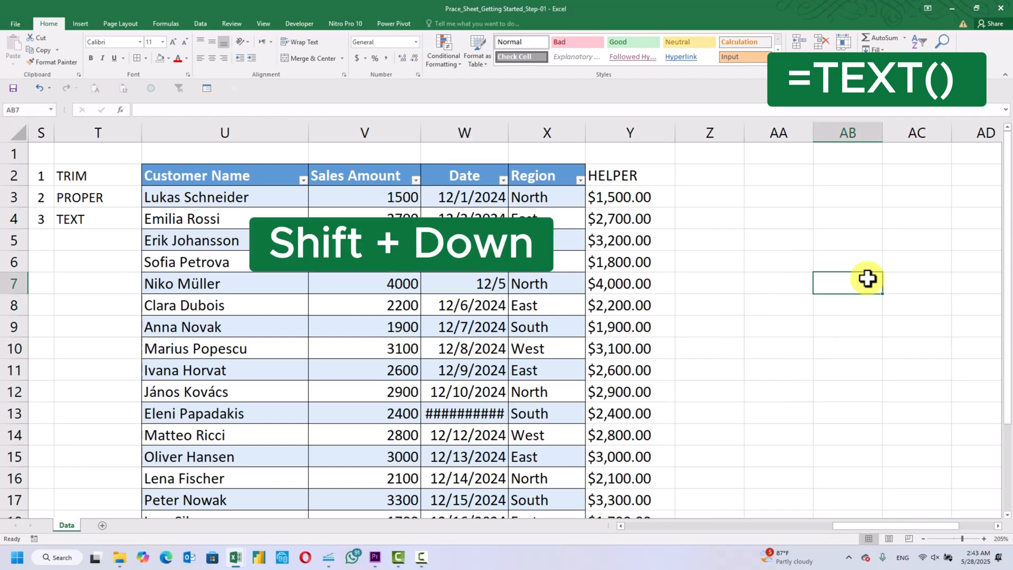
Copy the formatted amounts in the helper column from Y3 to Y22
left_click(653, 204)
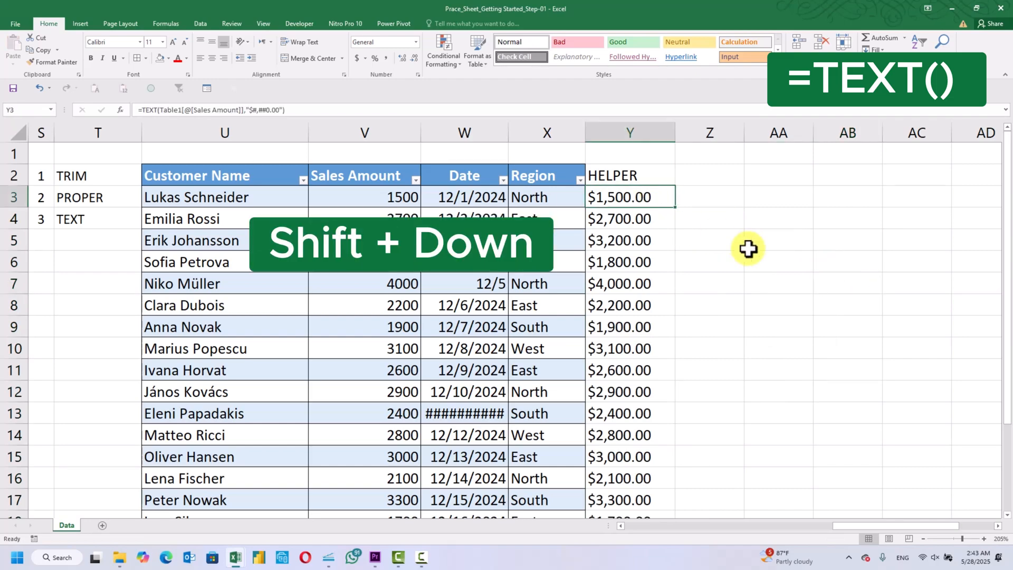
key("shift+Down")
key("shift+Down")
key("shift+Down")
key("shift+Down")
key("shift+Down")
key("shift+Down")
key("shift+Down")
key("shift+Down")
key("shift+Down")
key("shift+Down")
key("shift+Down")
key("shift+Down")
key("shift+Down")
key("shift+Down")
key("shift+Down")
key("shift+Down")
key("shift+Down")
key("shift+Down")
key("shift+Down")
scroll(748, 248, "up", 2)
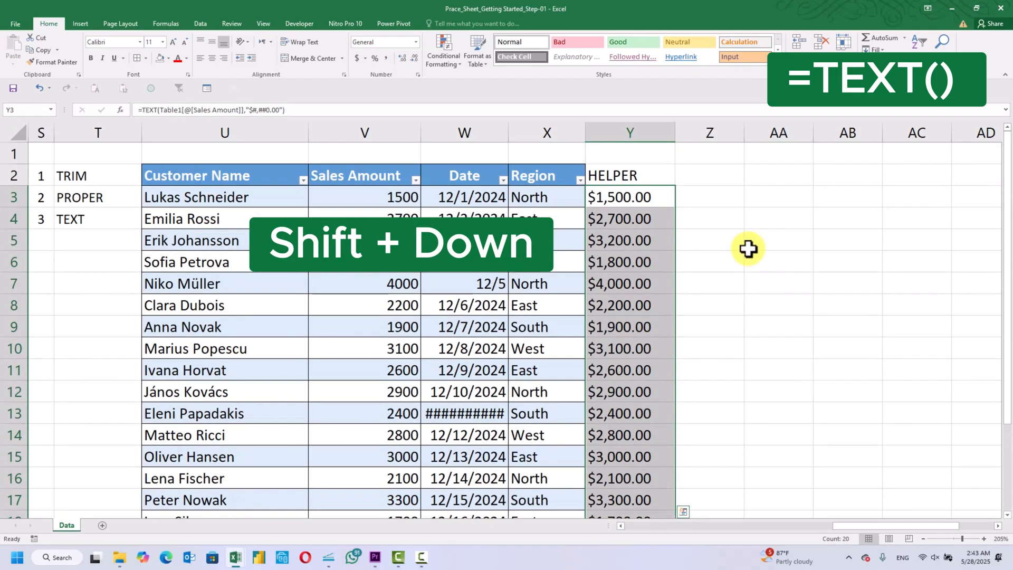
key("ctrl+c")
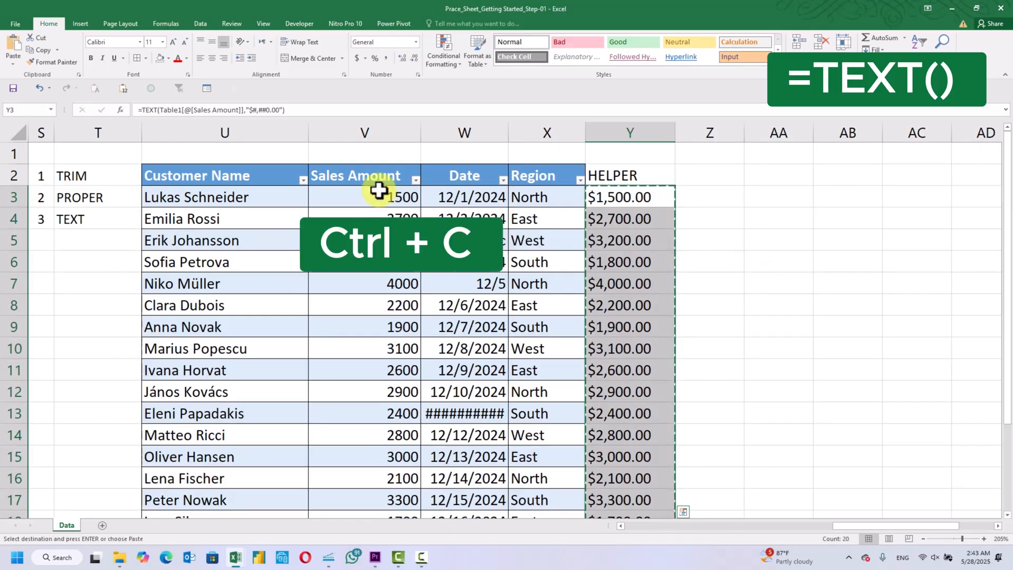
Paste the copied amounts as values only over the Sales Amount column starting at V3, and end copy mode
left_click(378, 191)
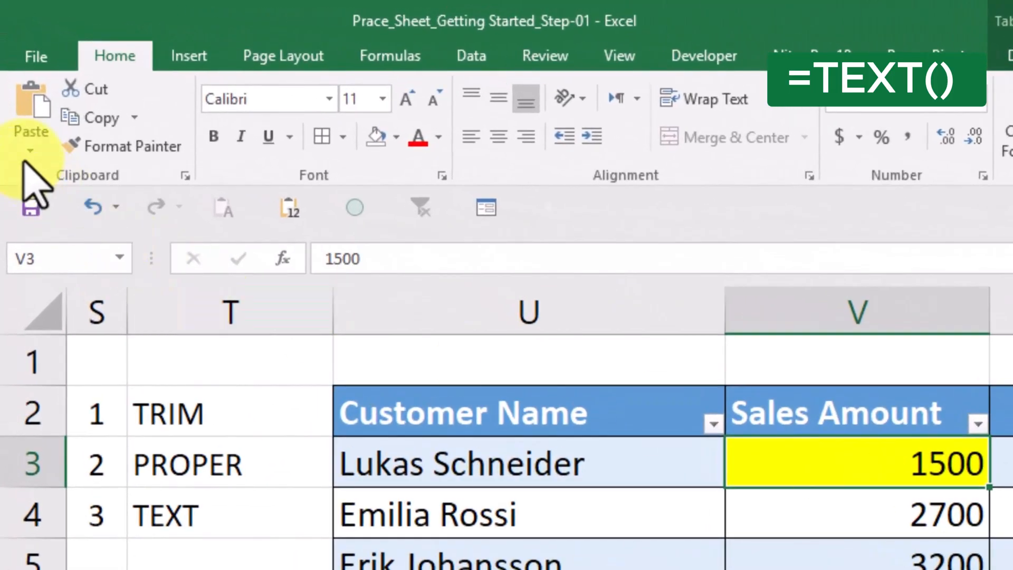
left_click(17, 86)
left_click(93, 410)
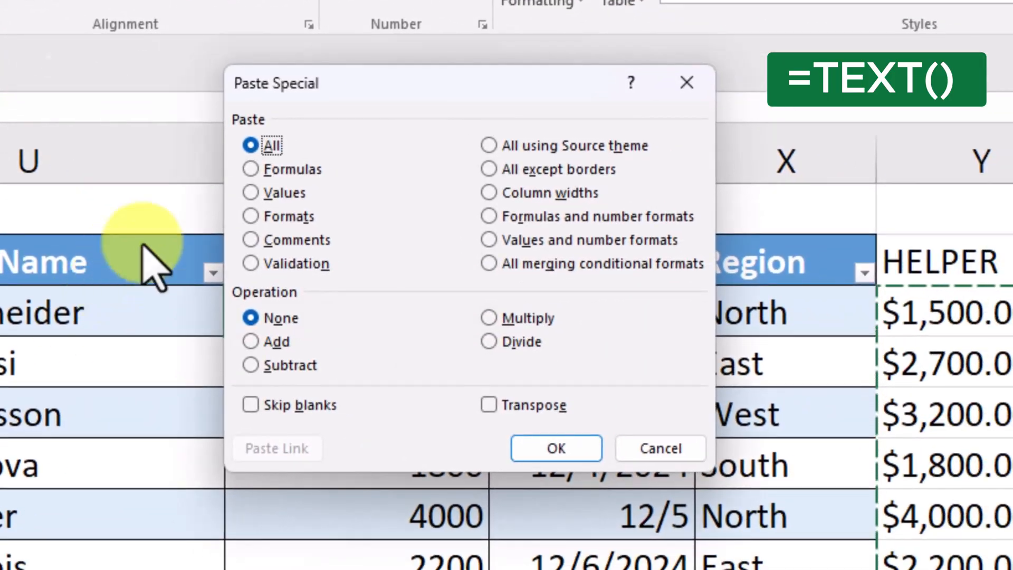
left_click(253, 193)
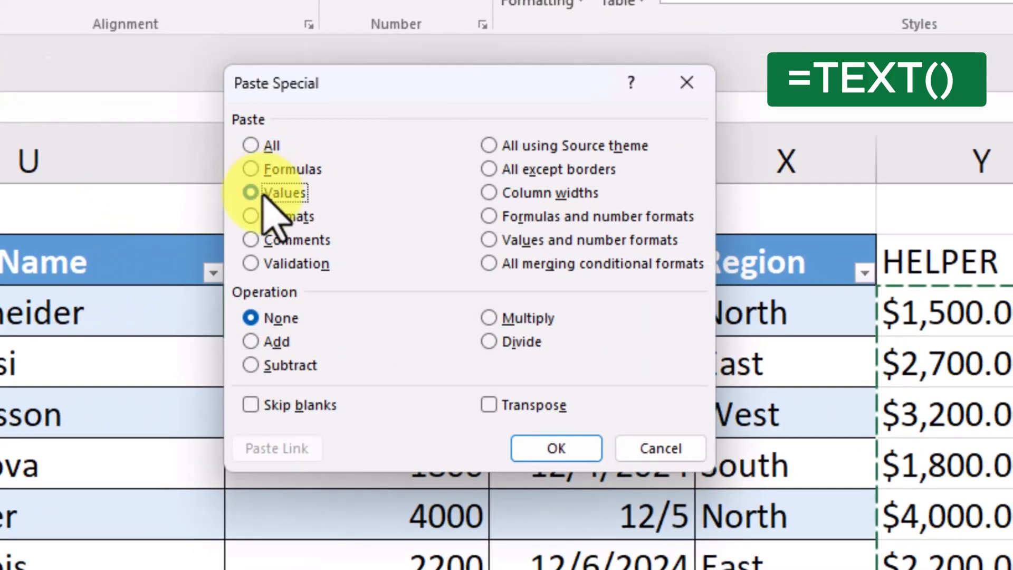
left_click(544, 450)
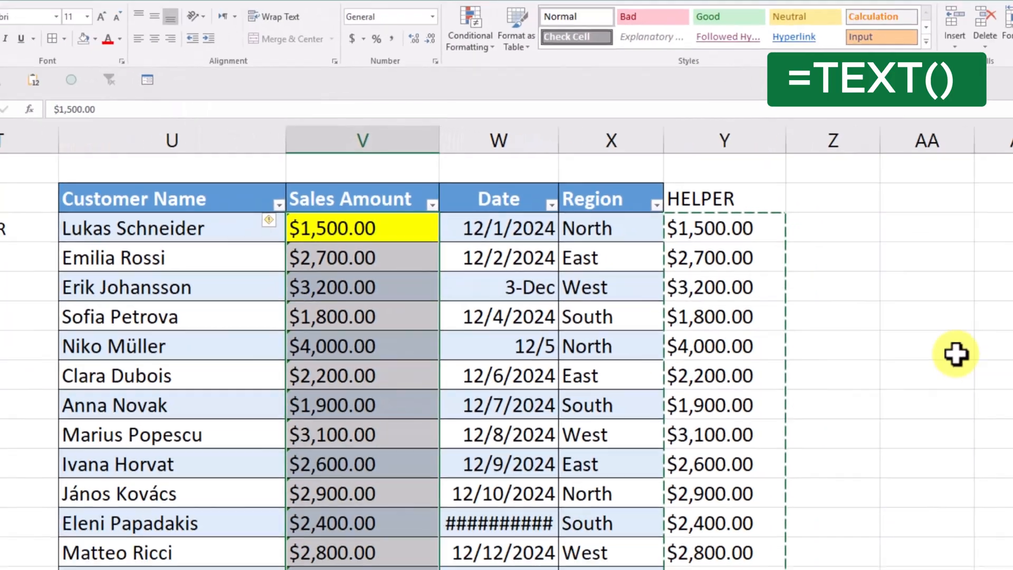
left_click(799, 289)
key("Escape")
left_click(760, 235)
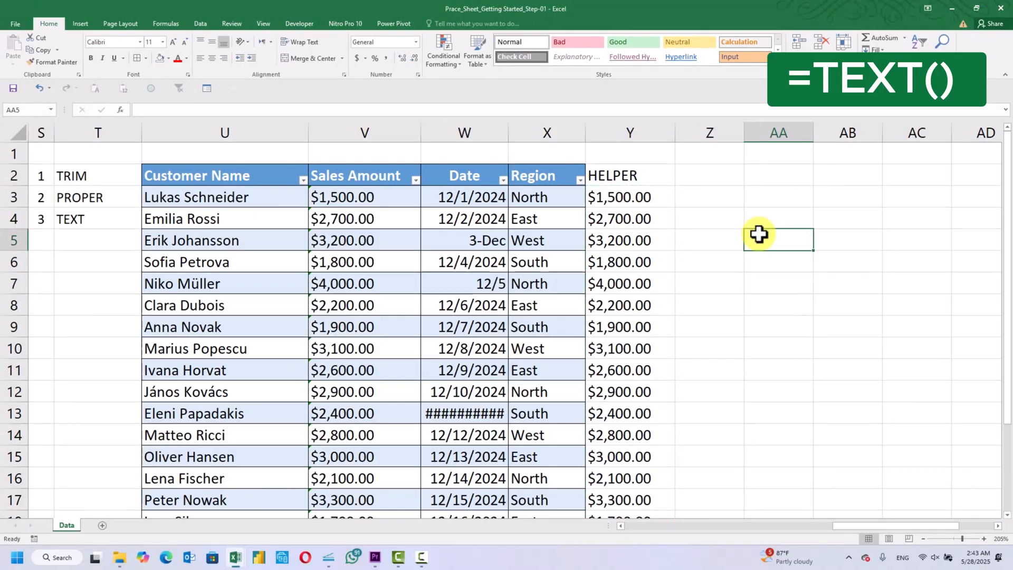
Right-align the entire Sales Amount column V
left_click(402, 133)
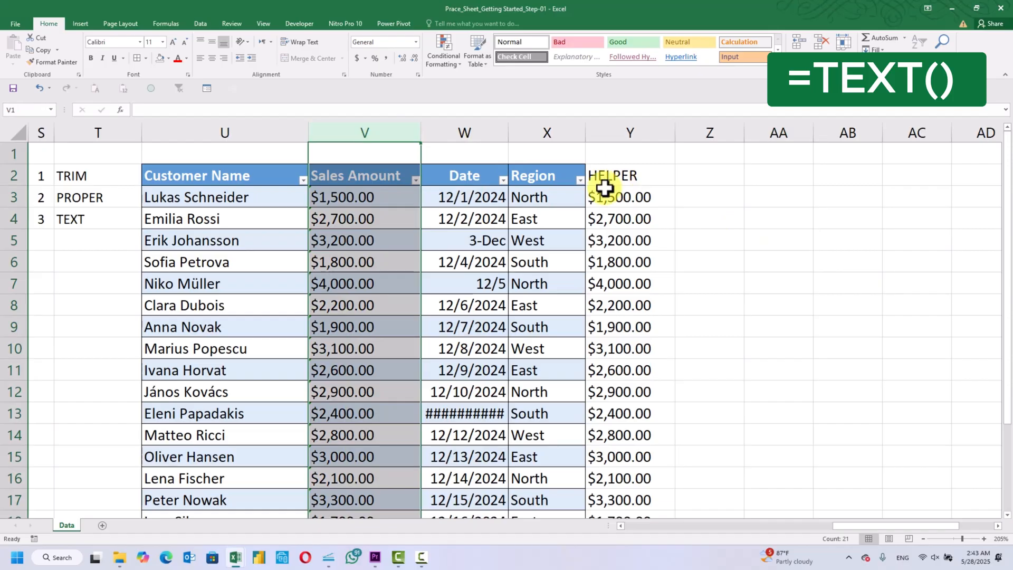
left_click(223, 62)
left_click(786, 278)
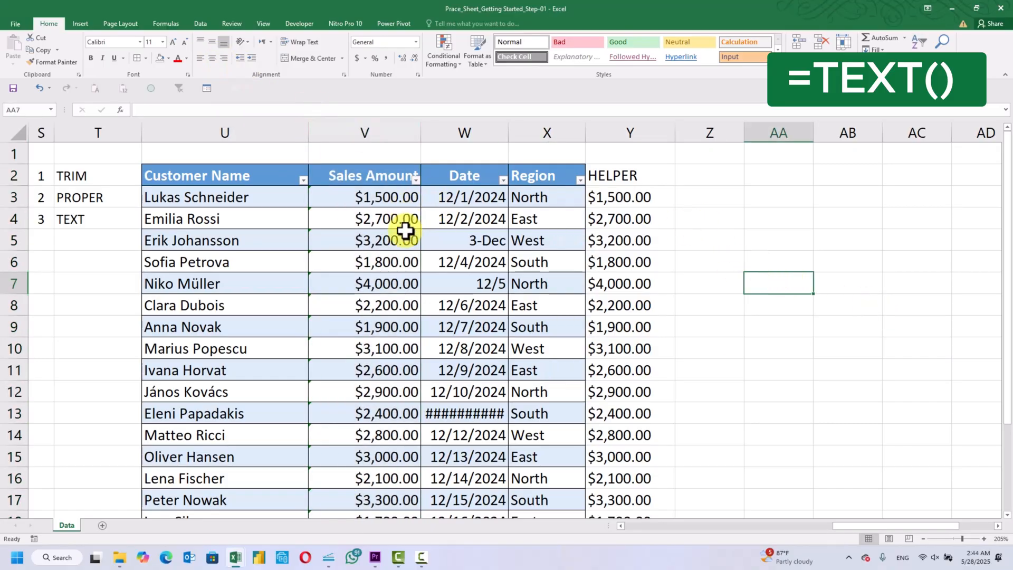
scroll(541, 301, "down", 3)
scroll(541, 301, "up", 3)
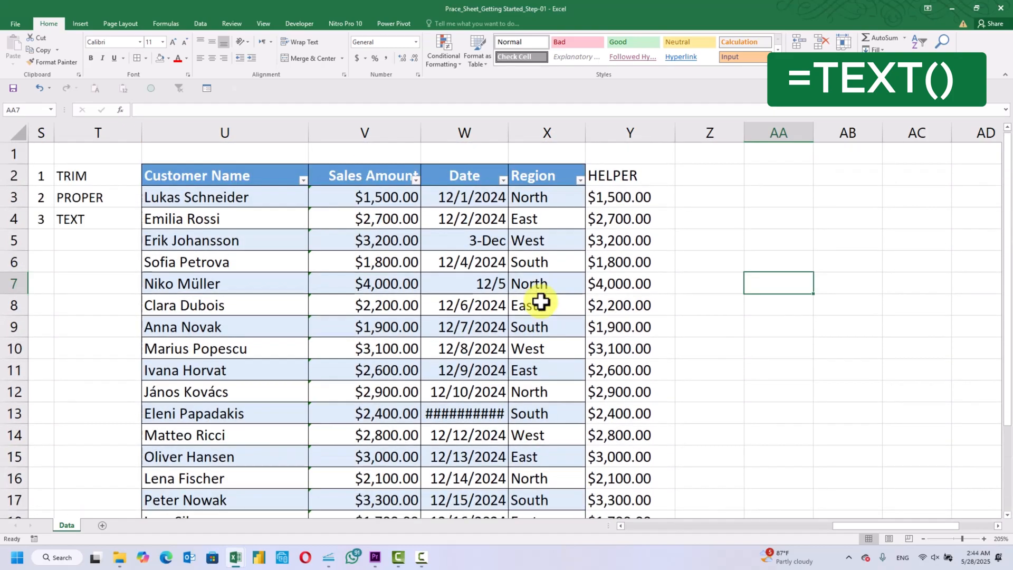
Delete the helper column Y and autofit the width of the Date column W
left_click(649, 130)
key("ctrl+minus")
left_click(728, 226)
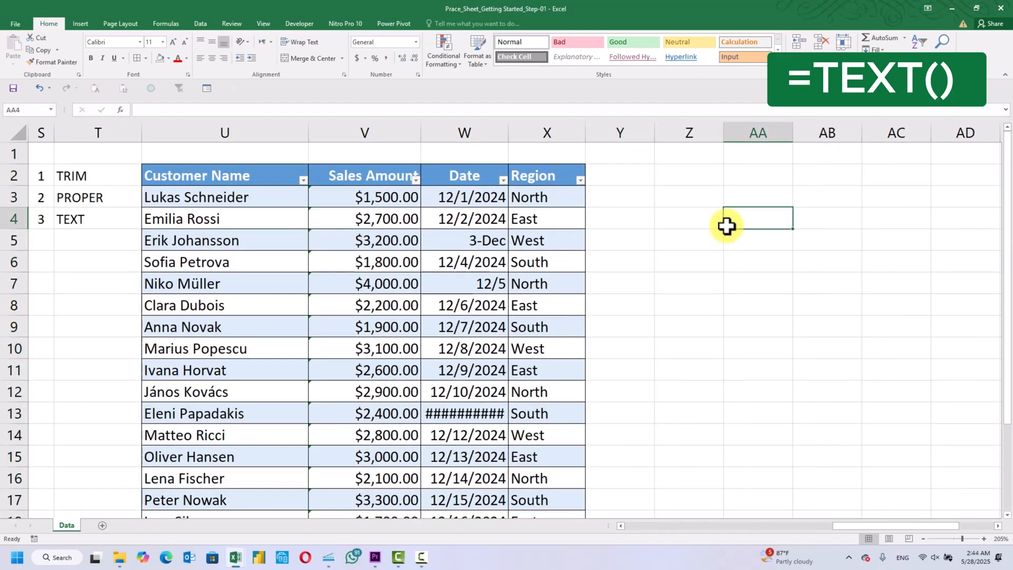
double_click(509, 132)
left_click(802, 274)
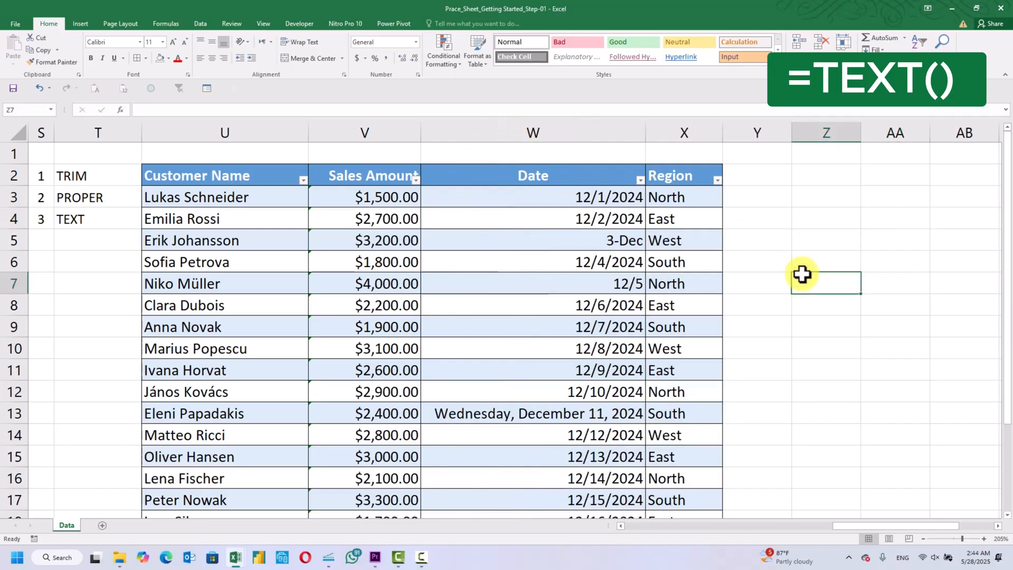
Examine the Date column's entries from W5 down to the table's end for inconsistent date formats
scroll(802, 274, "down", 2)
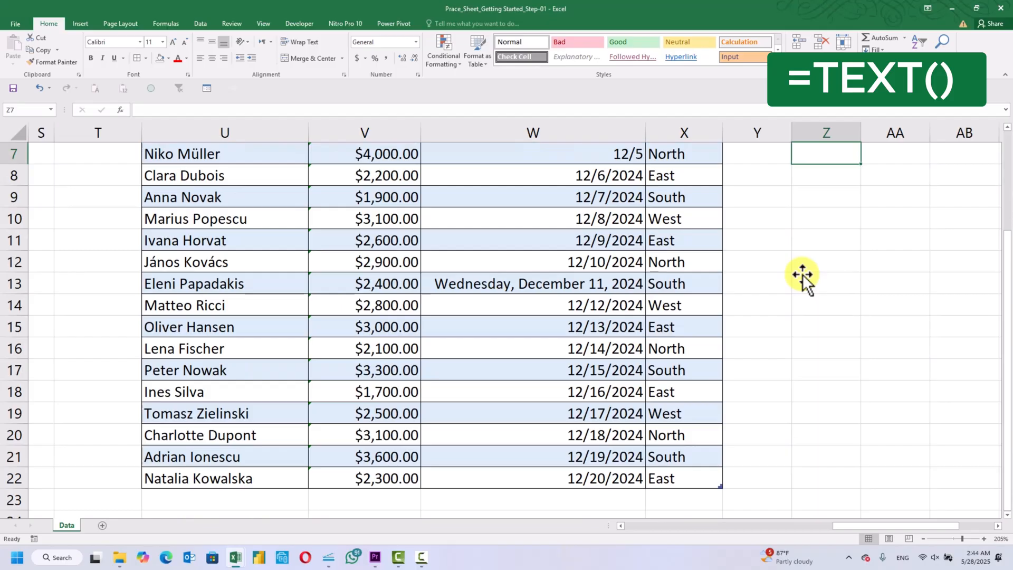
scroll(802, 274, "up", 2)
left_click(622, 240)
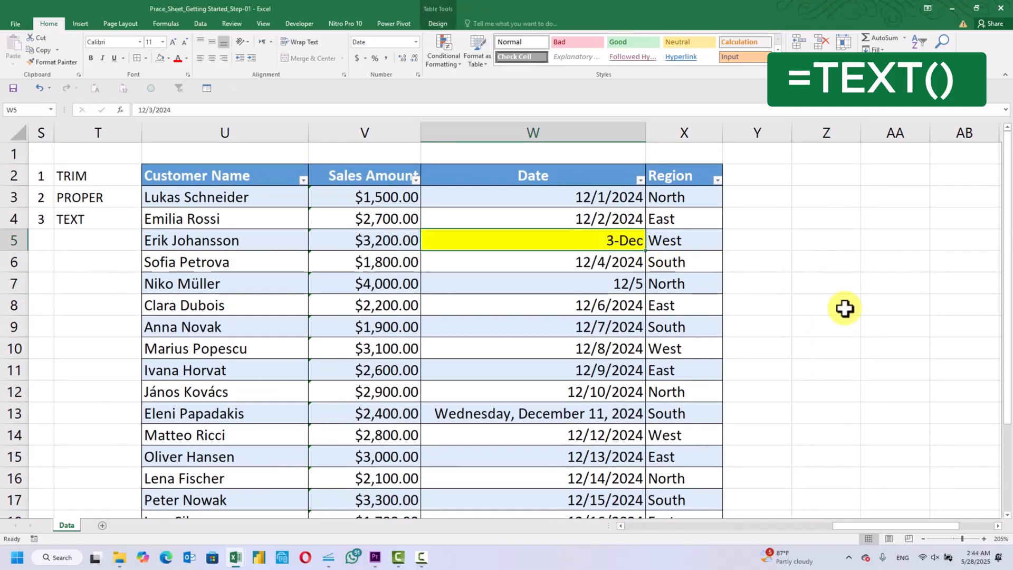
key("Down")
key("Down")
key("Down")
key("Down")
key("Down")
key("Down")
key("Down")
key("Down")
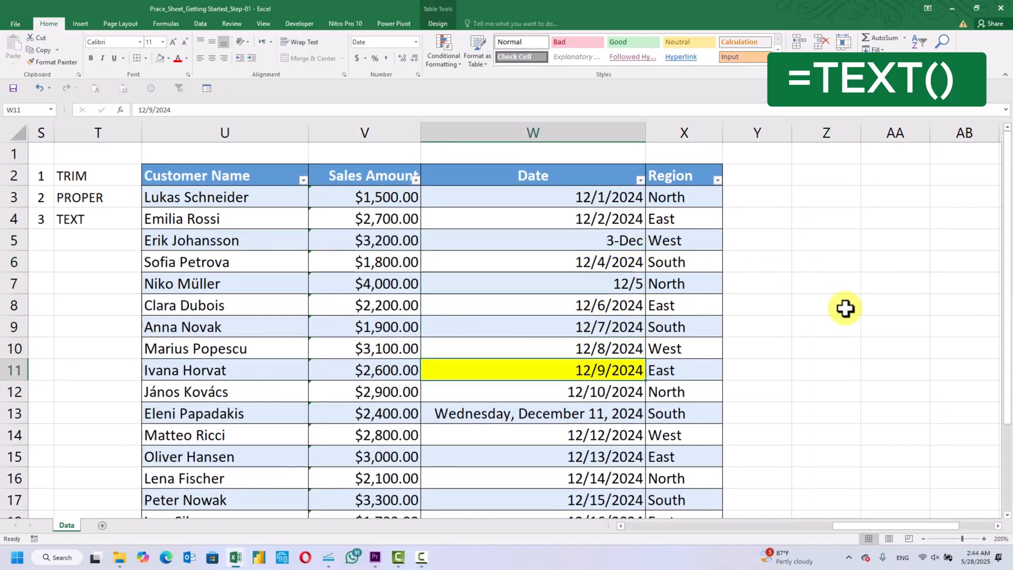
scroll(846, 308, "down", 3)
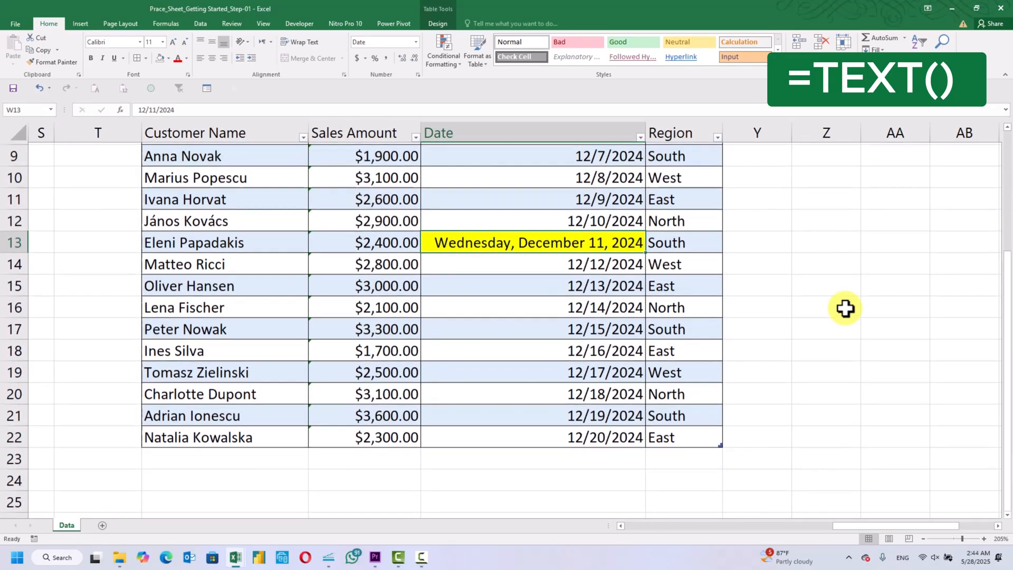
scroll(845, 308, "up", 3)
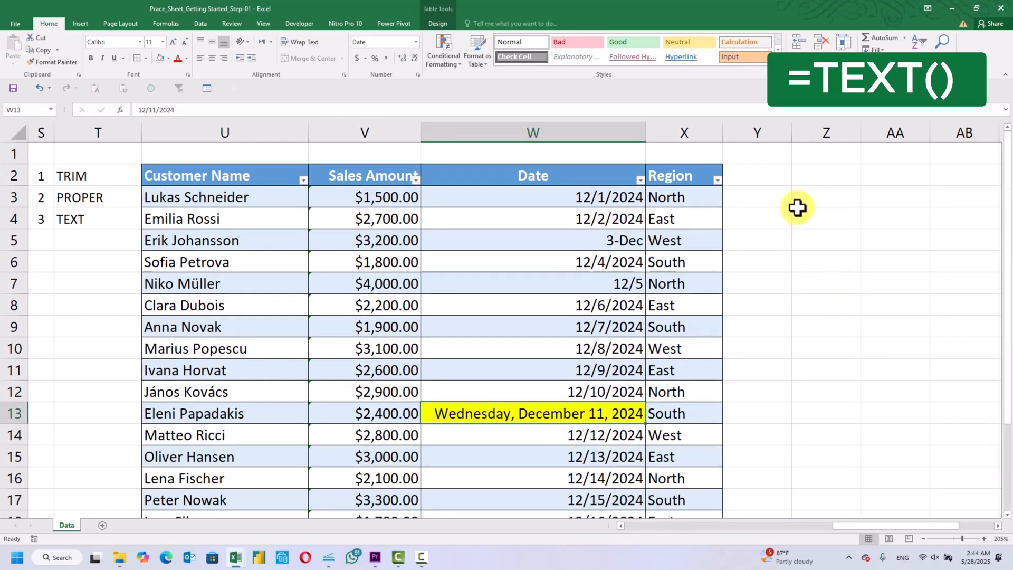
Enter the header HELPER in cell Y2, beside the Region column
left_click(771, 174)
type("HEL")
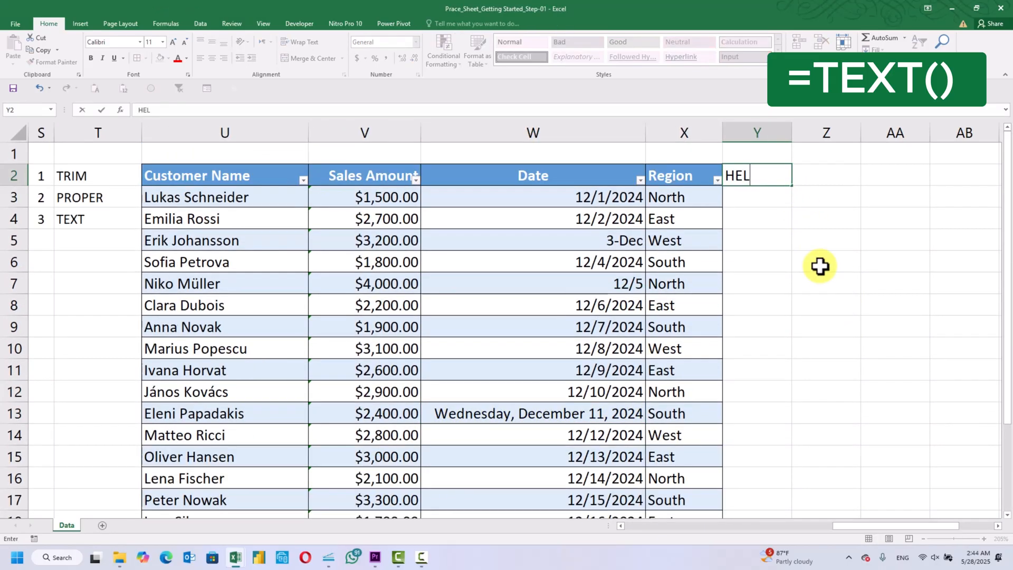
type("PER")
key("Return")
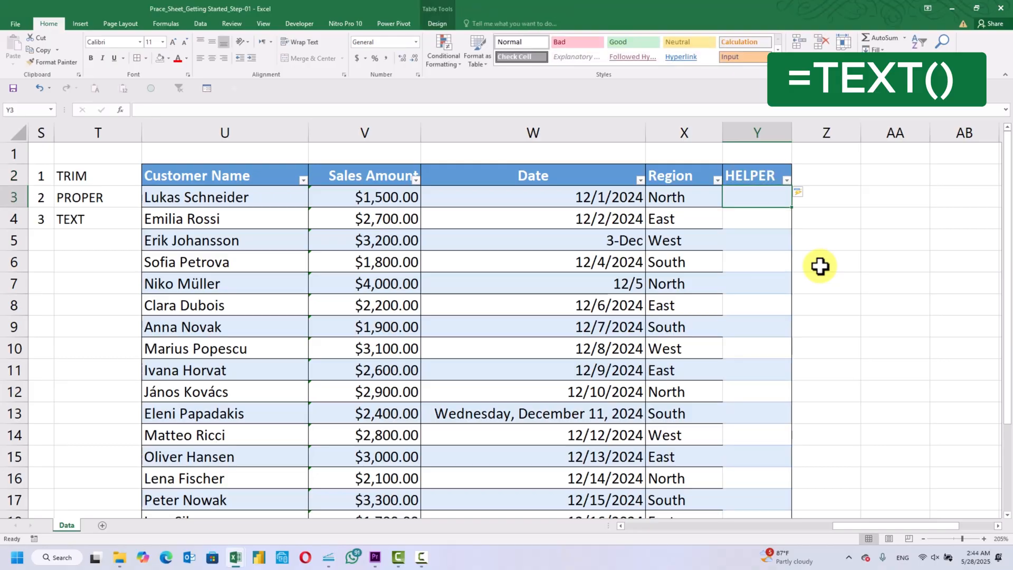
type("=TEXT")
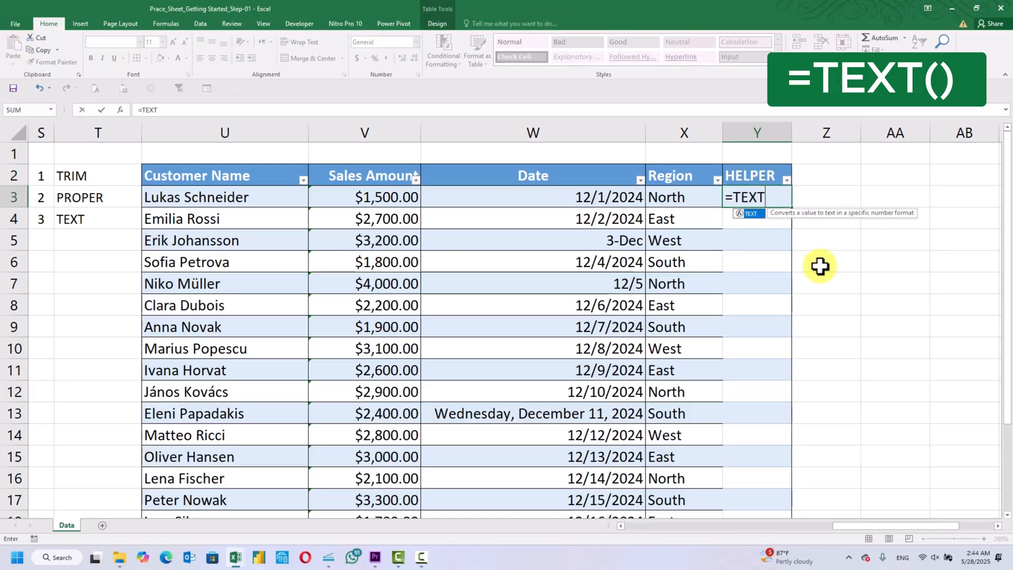
double_click(755, 214)
left_click(613, 199)
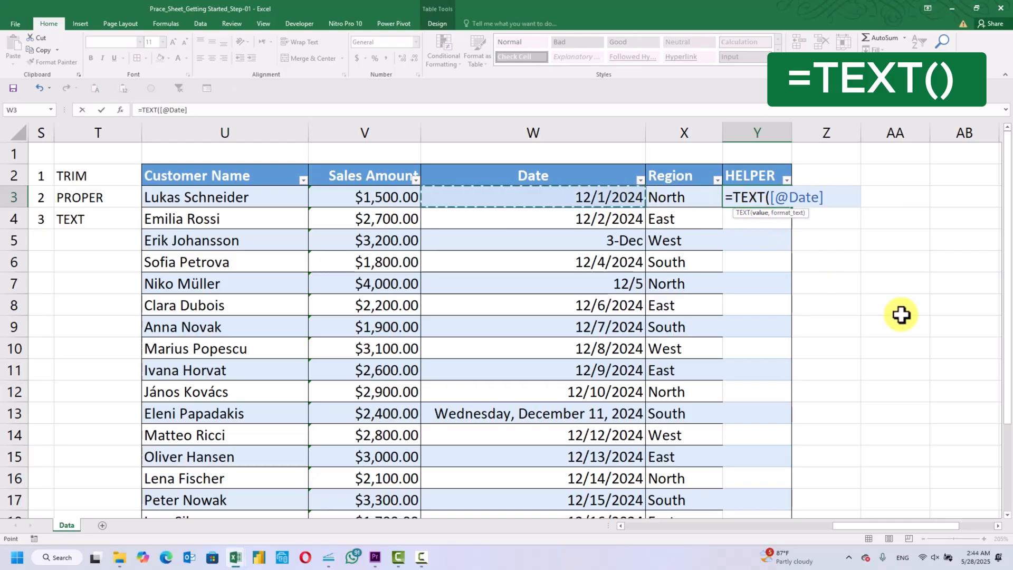
type(",\"d")
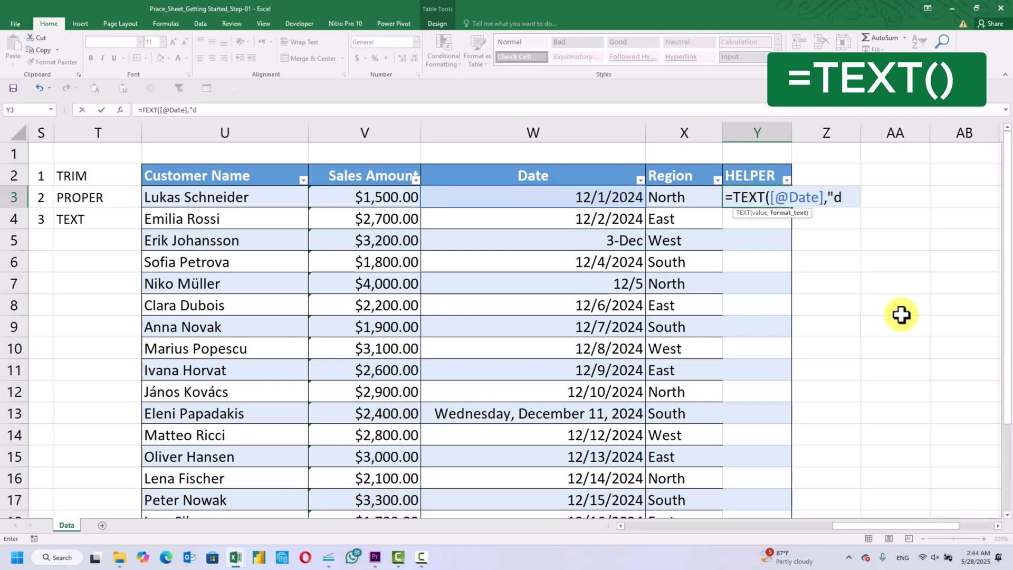
key("BackSpace")
key("Caps_Lock")
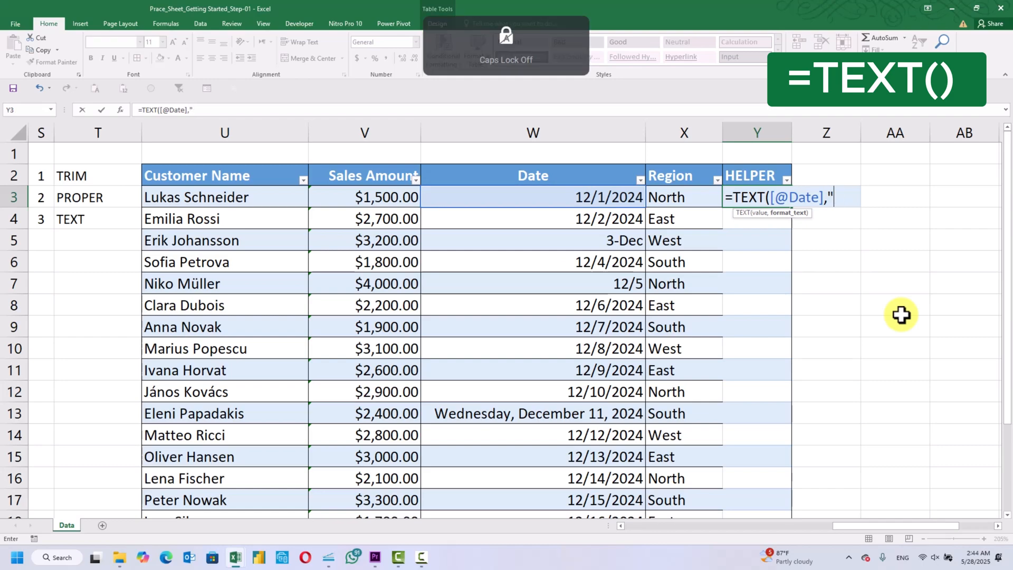
type("dd")
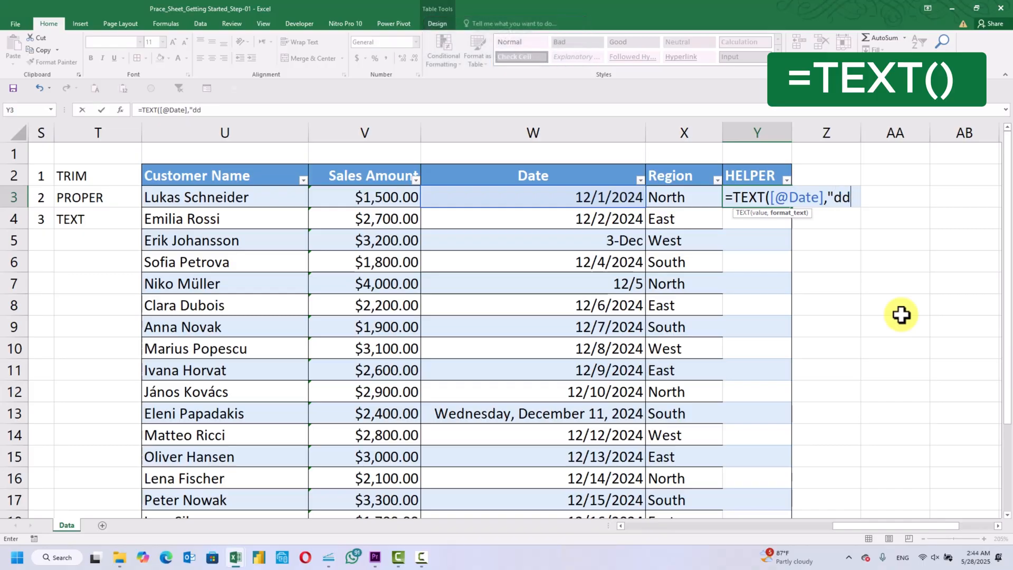
type("-mm-yyyy")
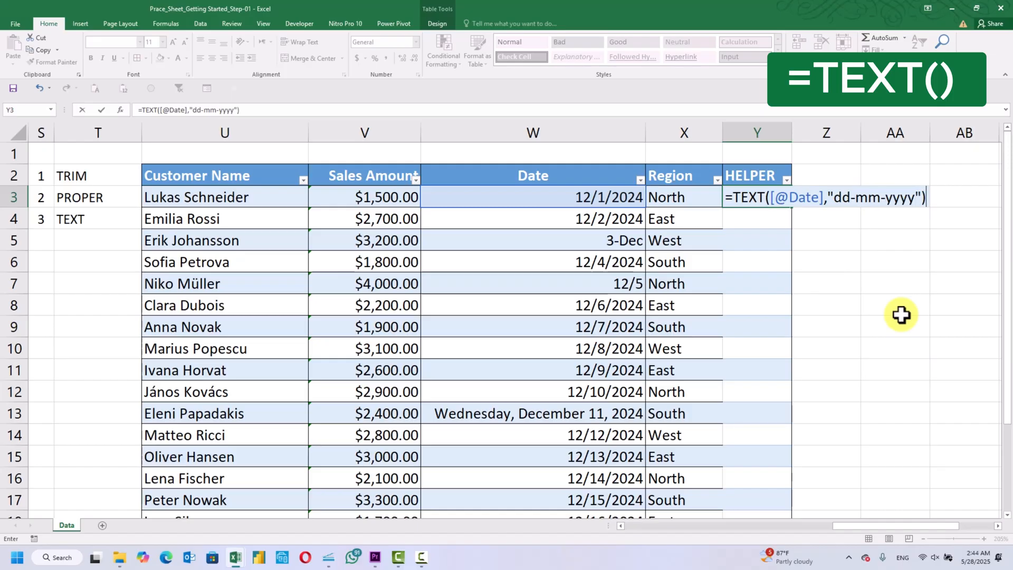
key("Return")
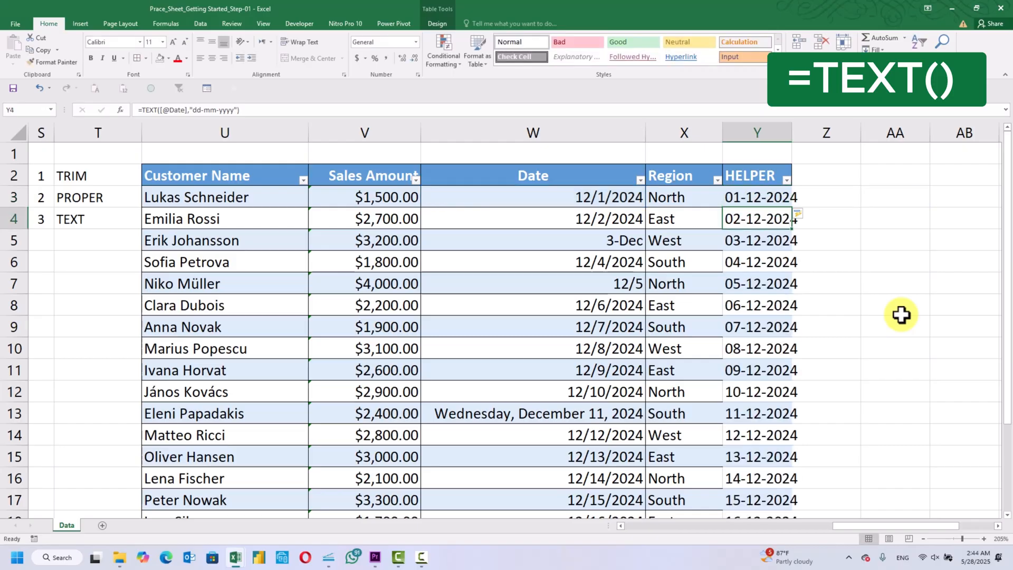
Autofit the width of the HELPER column Y and check its dates down to row 22
double_click(793, 130)
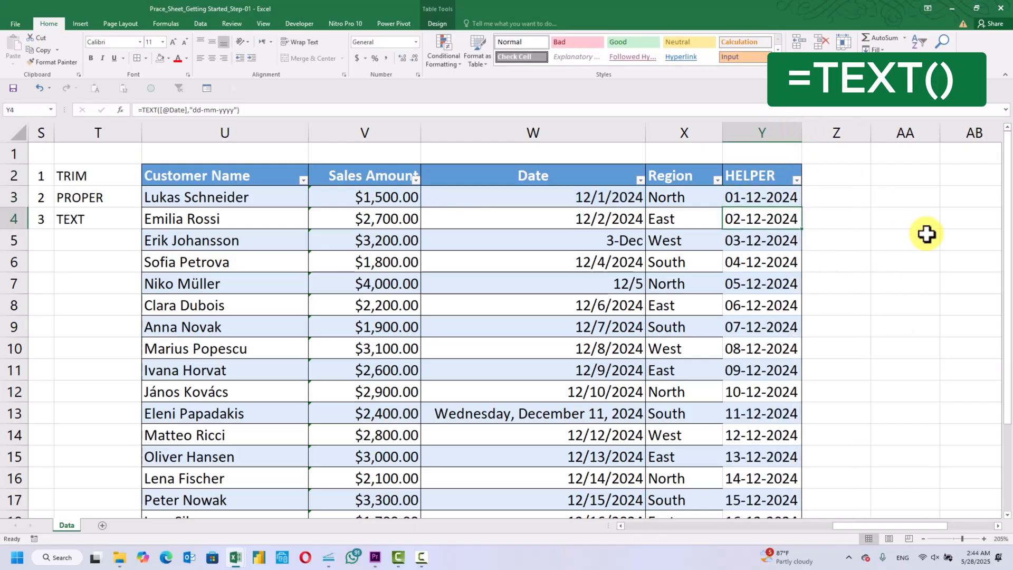
scroll(927, 234, "down", 3)
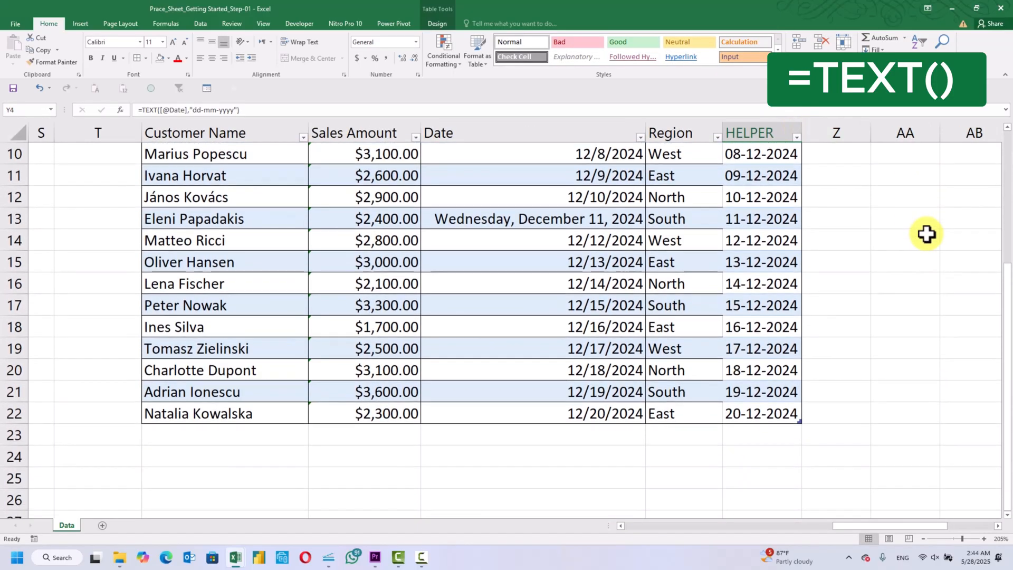
scroll(927, 234, "up", 3)
Copy the HELPER dates Y3:Y22 and paste them as values only over the Date column, starting at W3
key("Up")
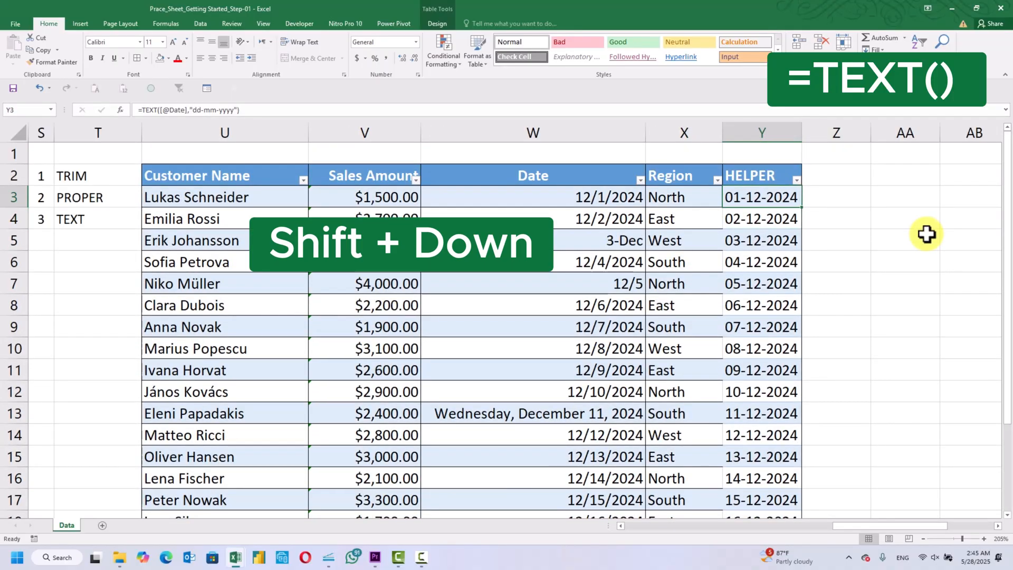
key("ctrl+shift+Down")
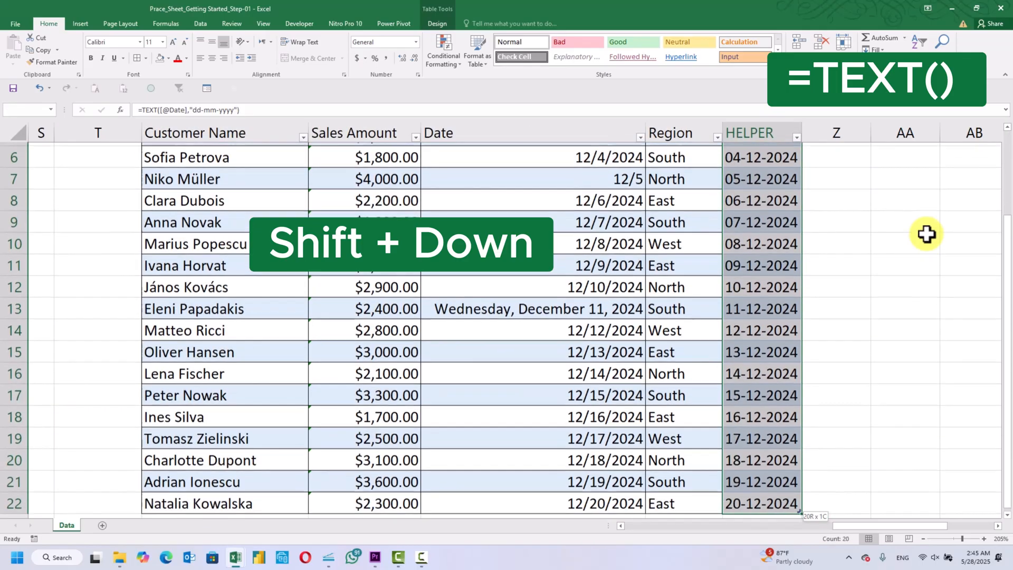
key("ctrl+c")
key("Up")
key("Up")
key("Down")
key("Down")
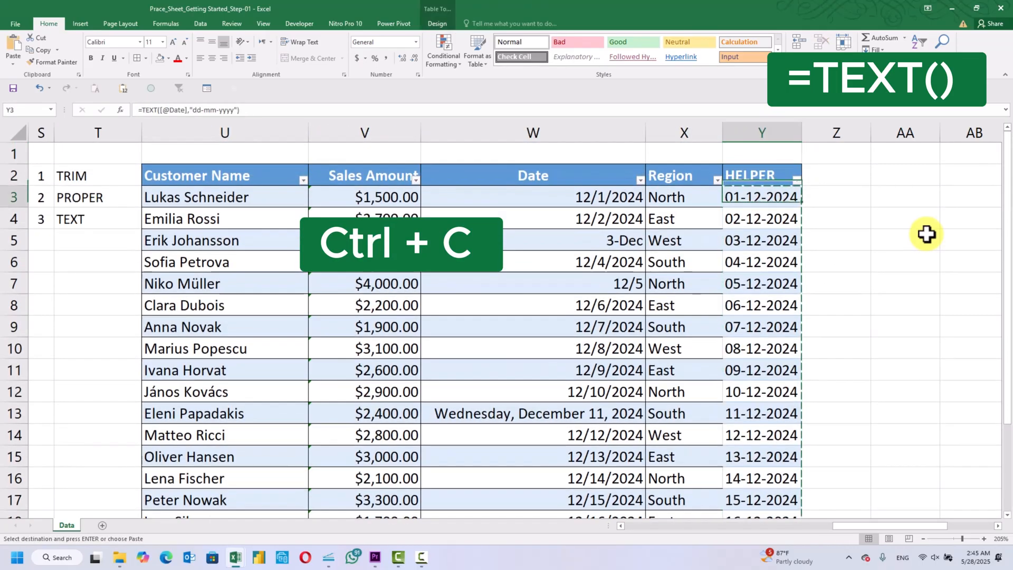
key("Left")
key("Left")
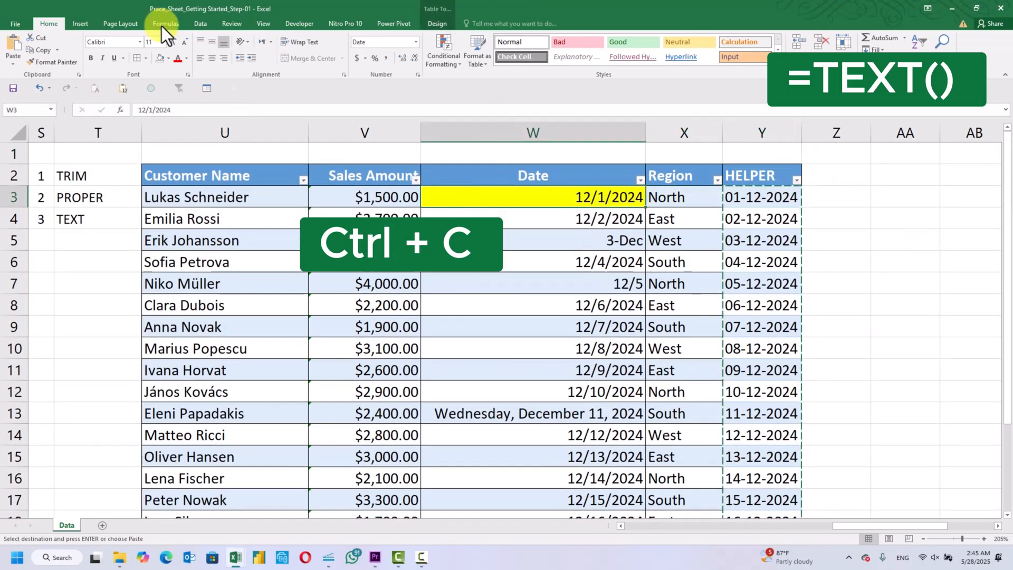
left_click(14, 63)
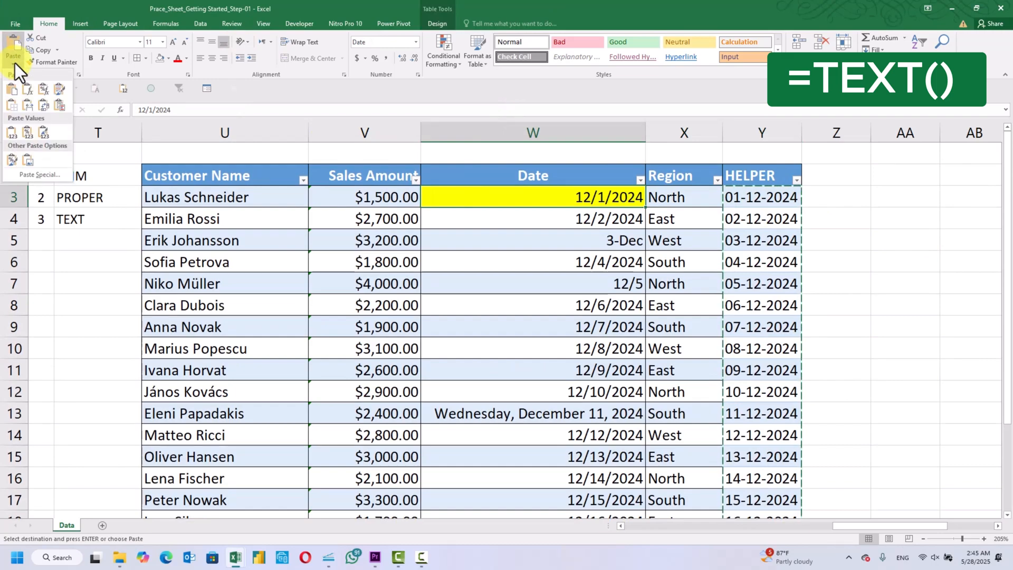
left_click(49, 174)
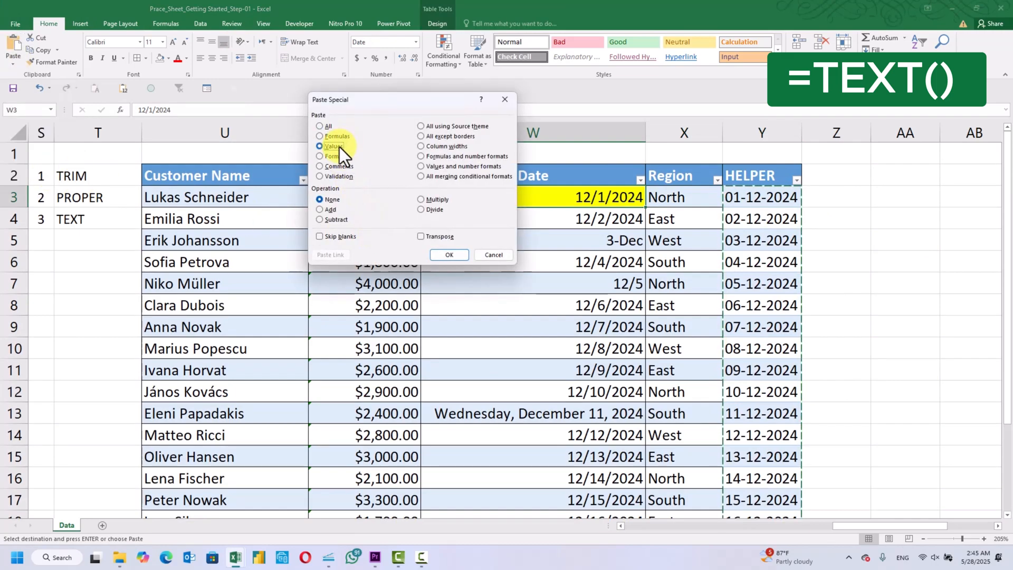
left_click(447, 255)
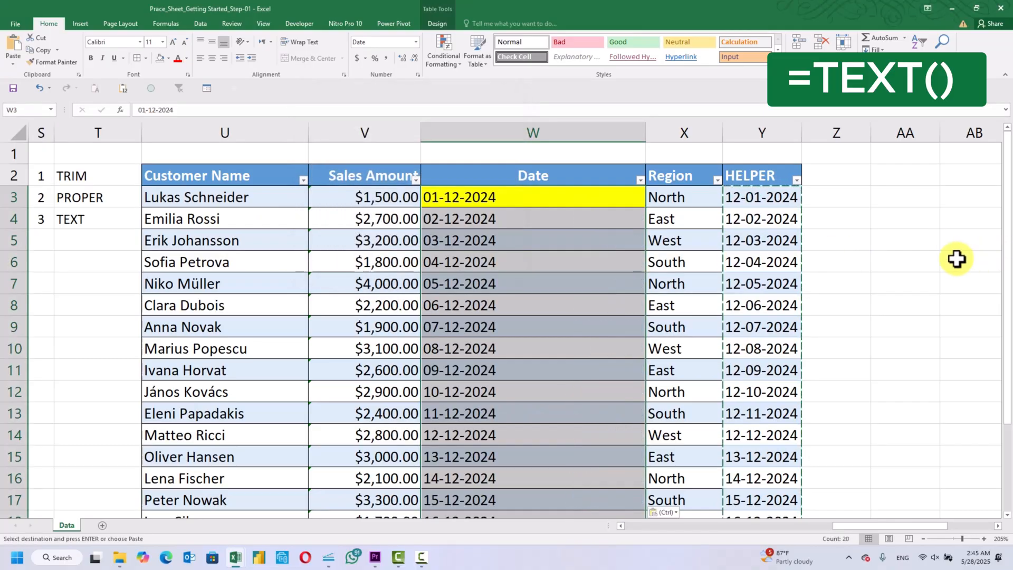
left_click(953, 258)
Right-align the entire Date column W, and center its header in W2
scroll(544, 127, "right", 5)
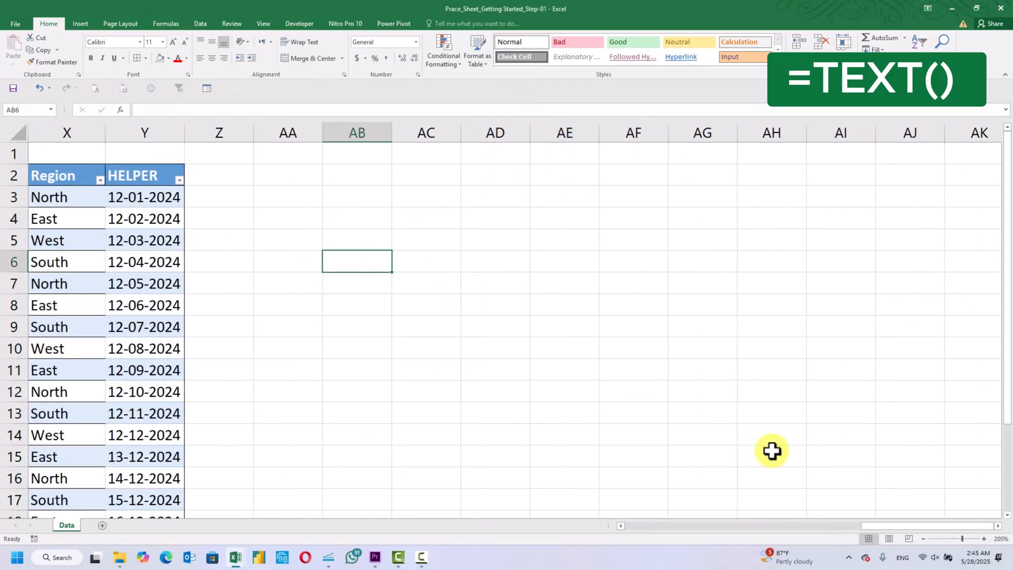
left_click_drag(886, 524, 848, 525)
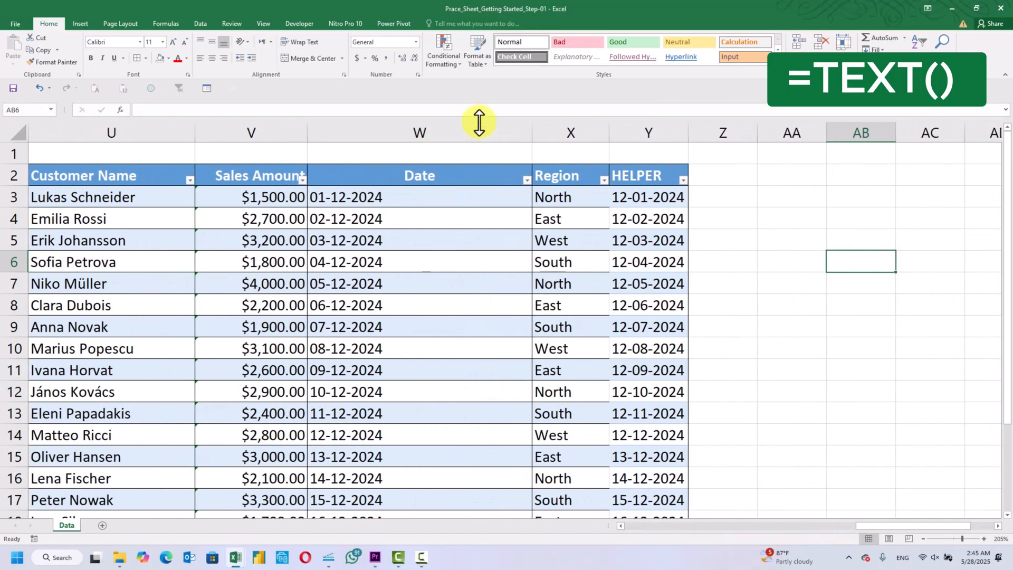
left_click(474, 122)
left_click(224, 58)
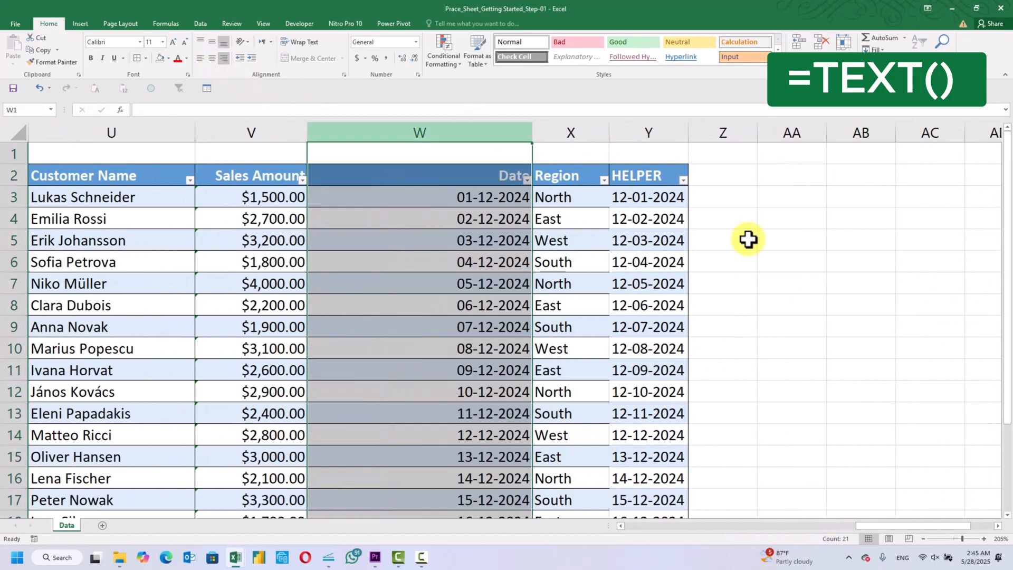
left_click(763, 238)
left_click(502, 176)
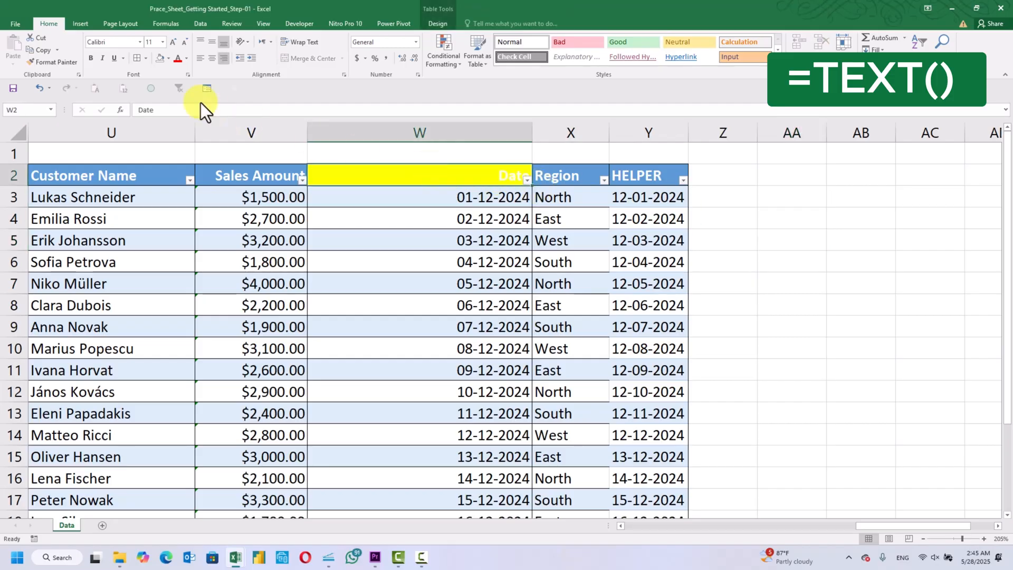
left_click(212, 58)
left_click(765, 255)
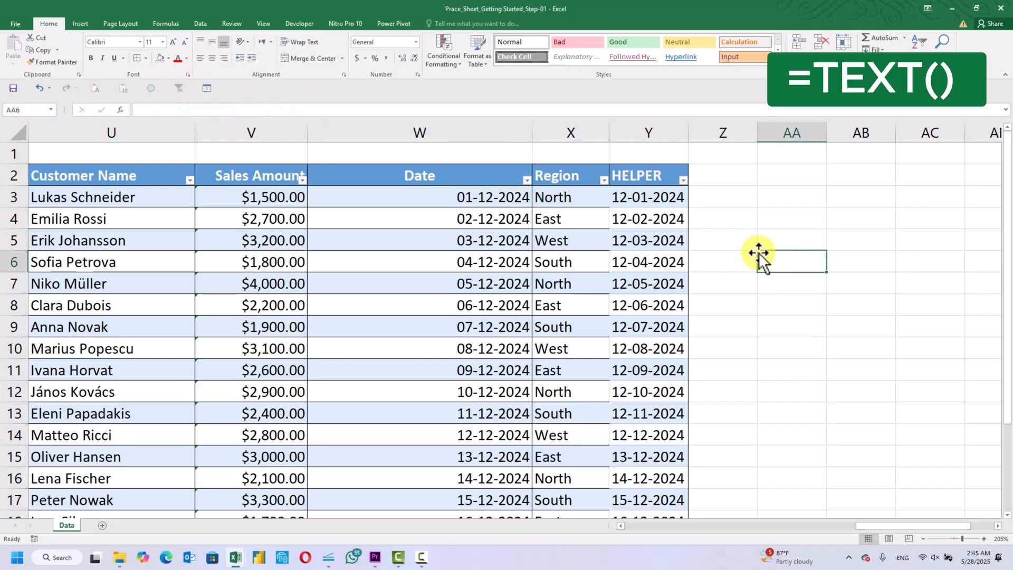
Delete the helper column Y and fit the width of the Date column W to its contents
left_click(641, 133)
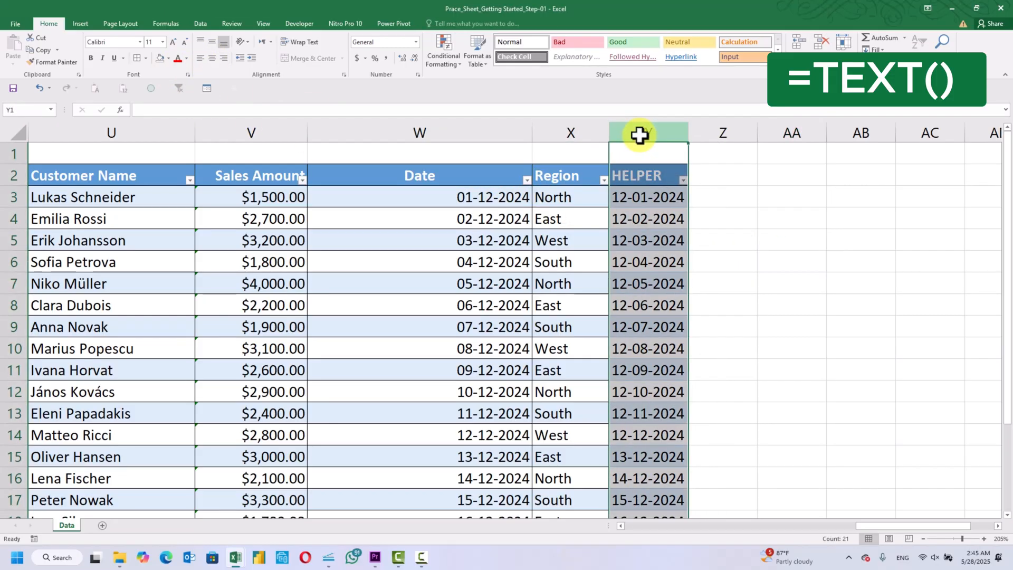
key("ctrl+minus")
left_click(781, 285)
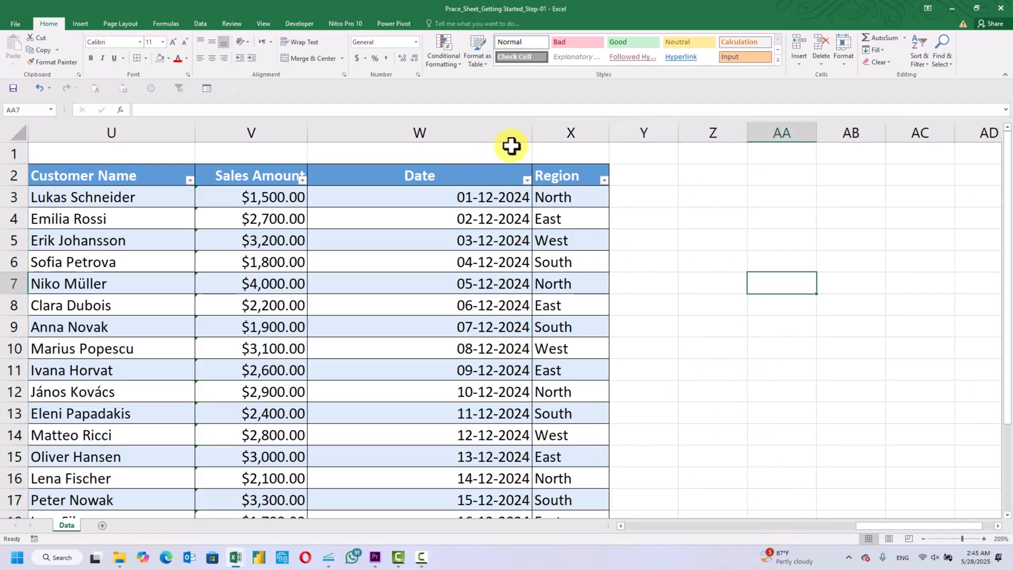
double_click(533, 131)
left_click(625, 312)
left_click_drag(385, 127, 401, 124)
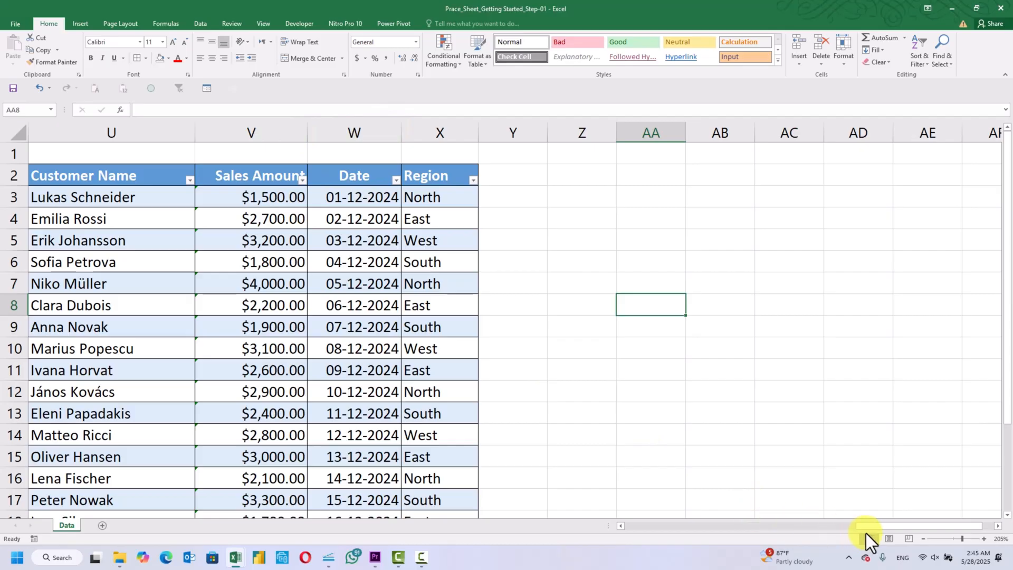
Review the cleaned Customer Name, Sales Amount and Date columns for consistent formatting throughout the table
left_click_drag(866, 533, 841, 528)
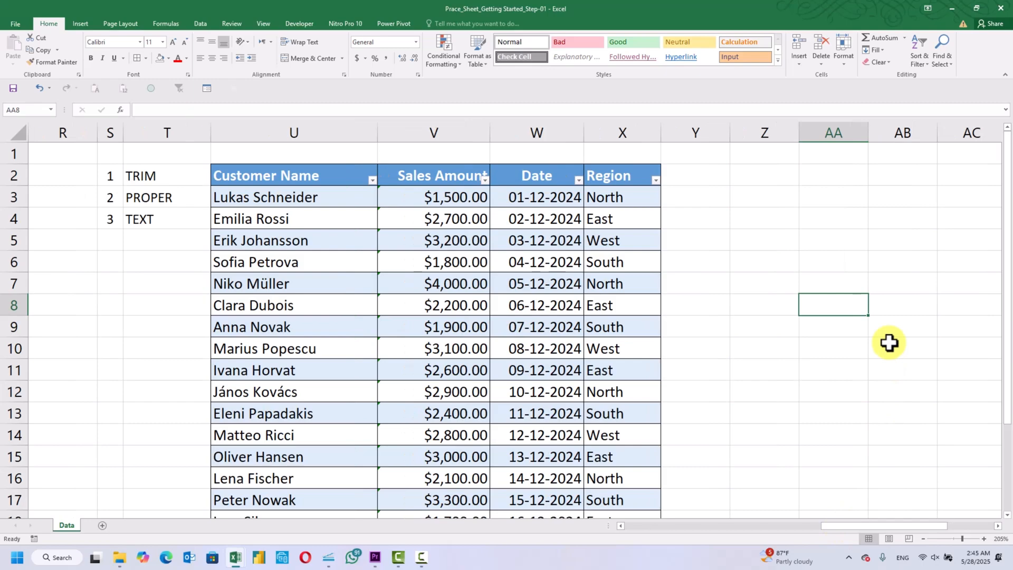
scroll(889, 344, "down", 3)
scroll(889, 343, "up", 3)
left_click(224, 205)
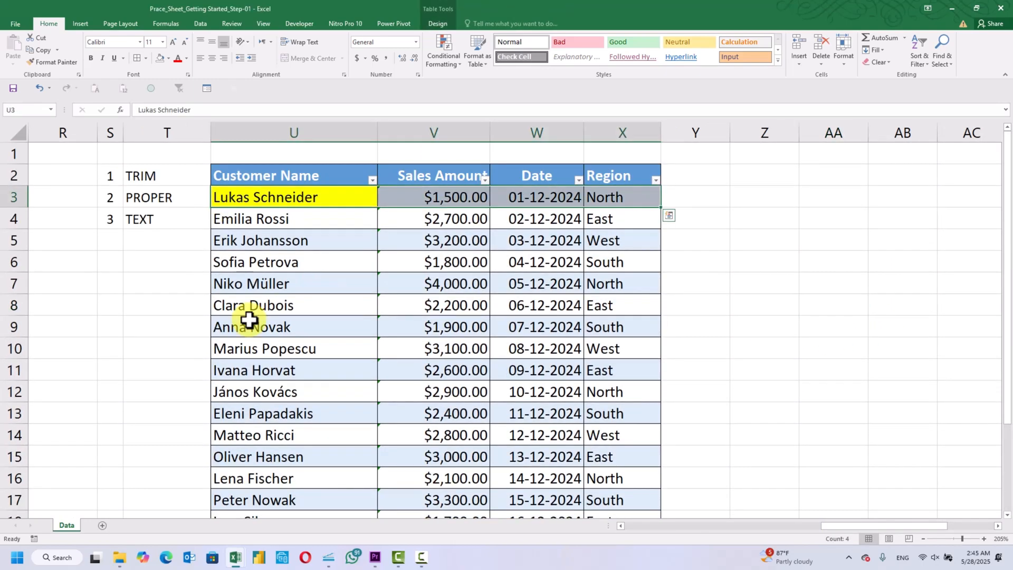
key("Down")
key("Down")
key("Down")
key("Down")
key("Down")
key("Down")
key("Down")
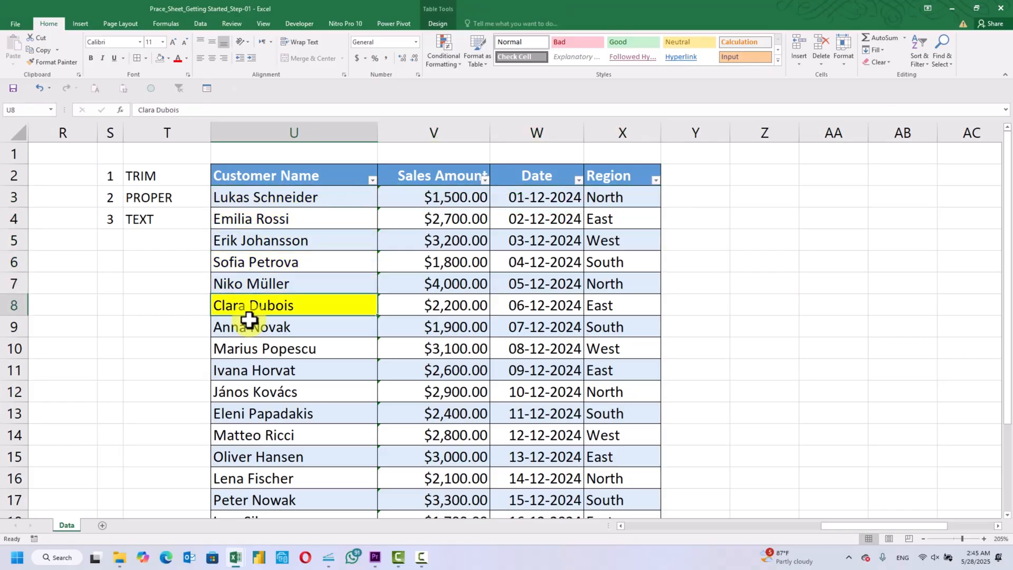
key("Down")
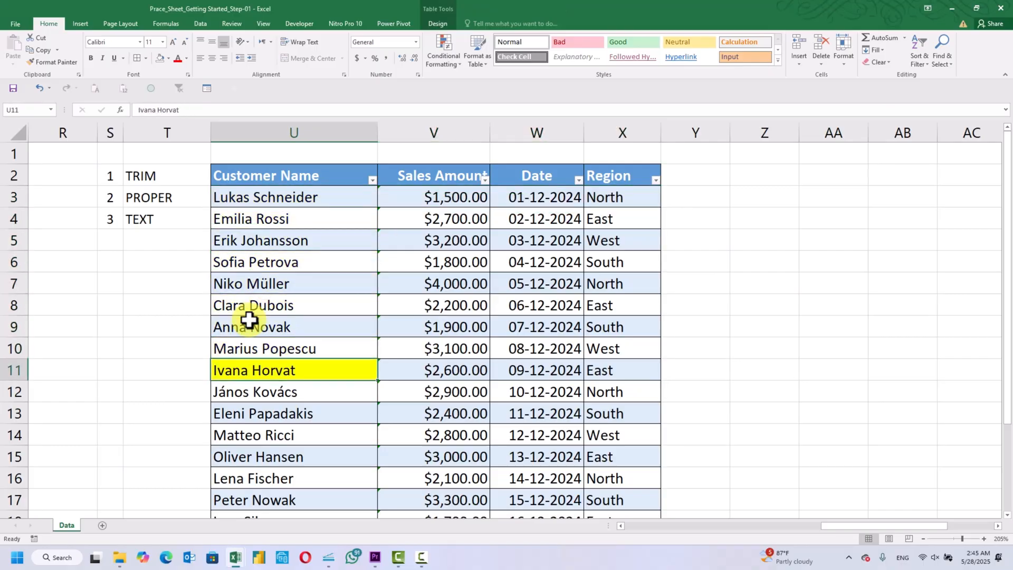
key("Up")
key("Up")
key("Up")
key("Right")
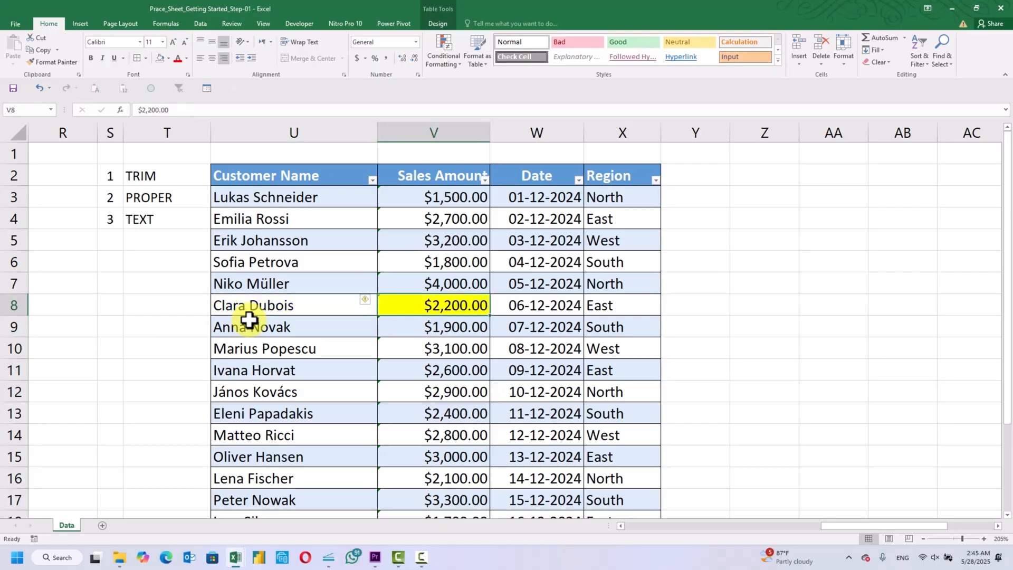
key("Up")
key("Up")
key("Up")
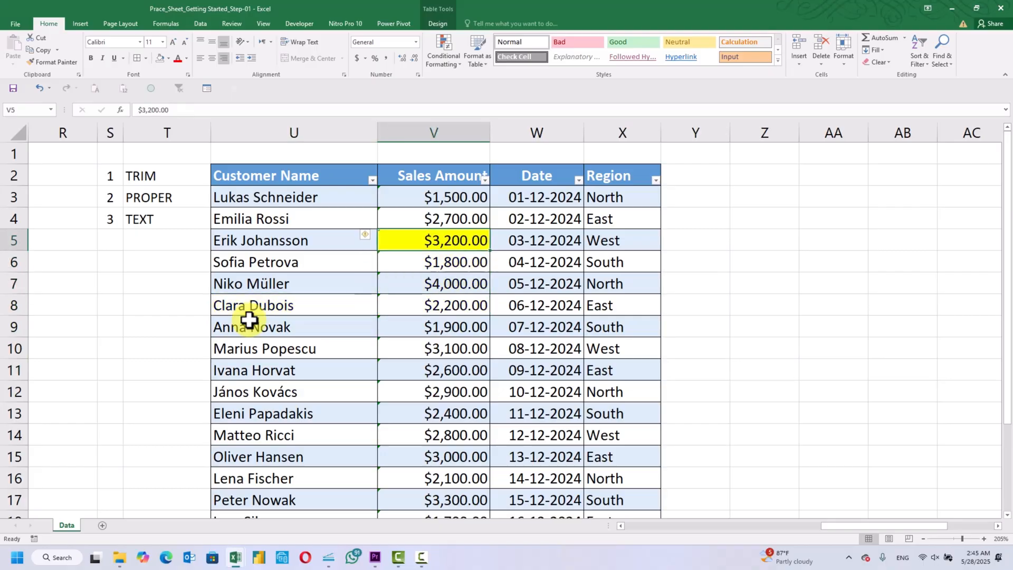
key("Right")
key("Down")
key("Down")
key("Down")
key("Down")
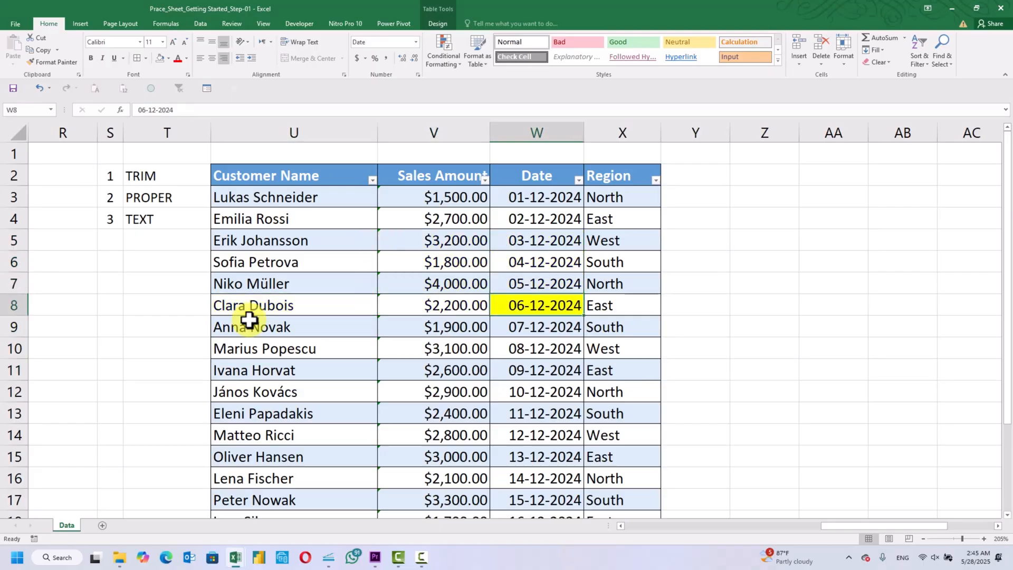
scroll(249, 320, "down", 1)
scroll(250, 320, "up", 1)
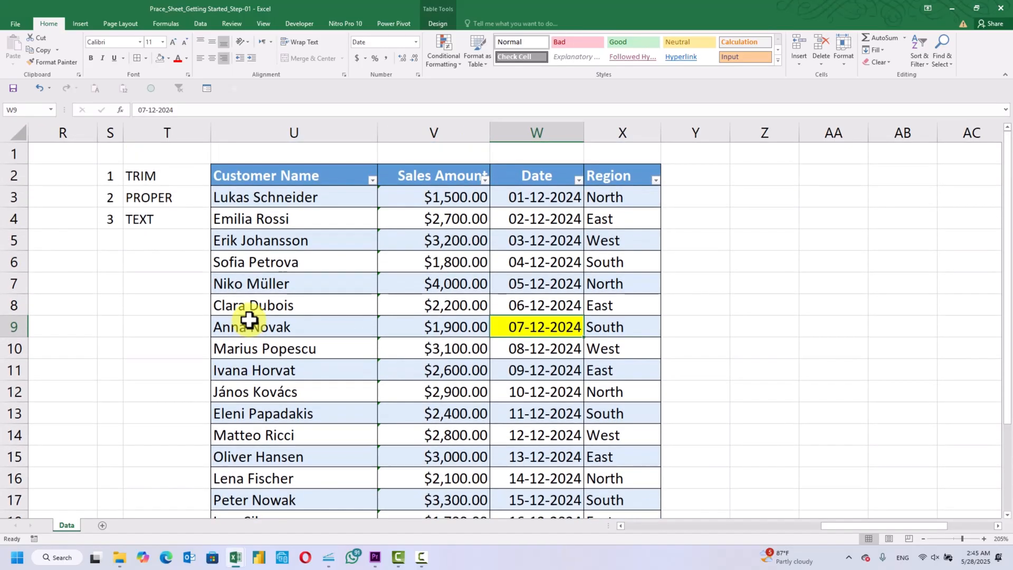
left_click(871, 268)
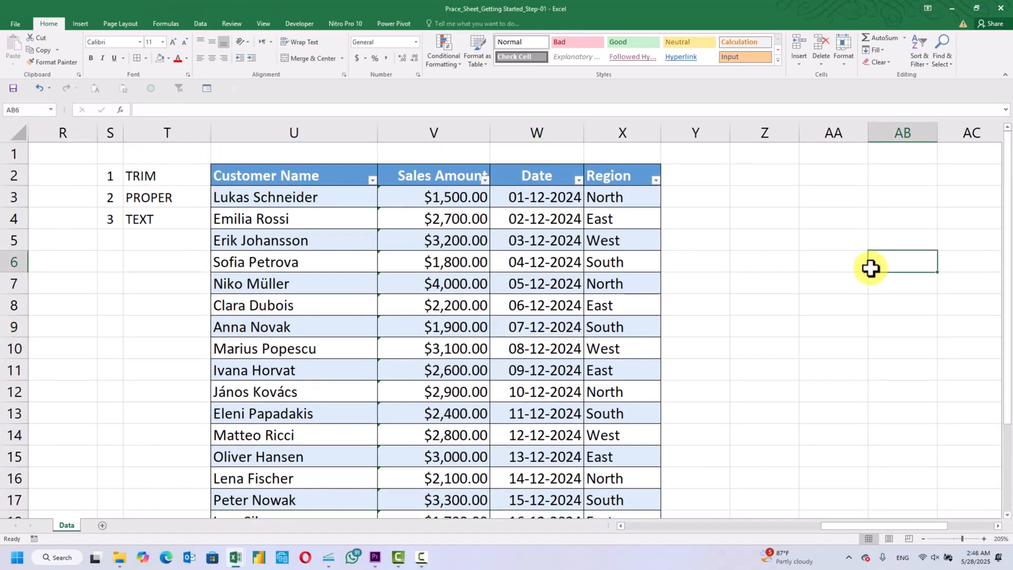